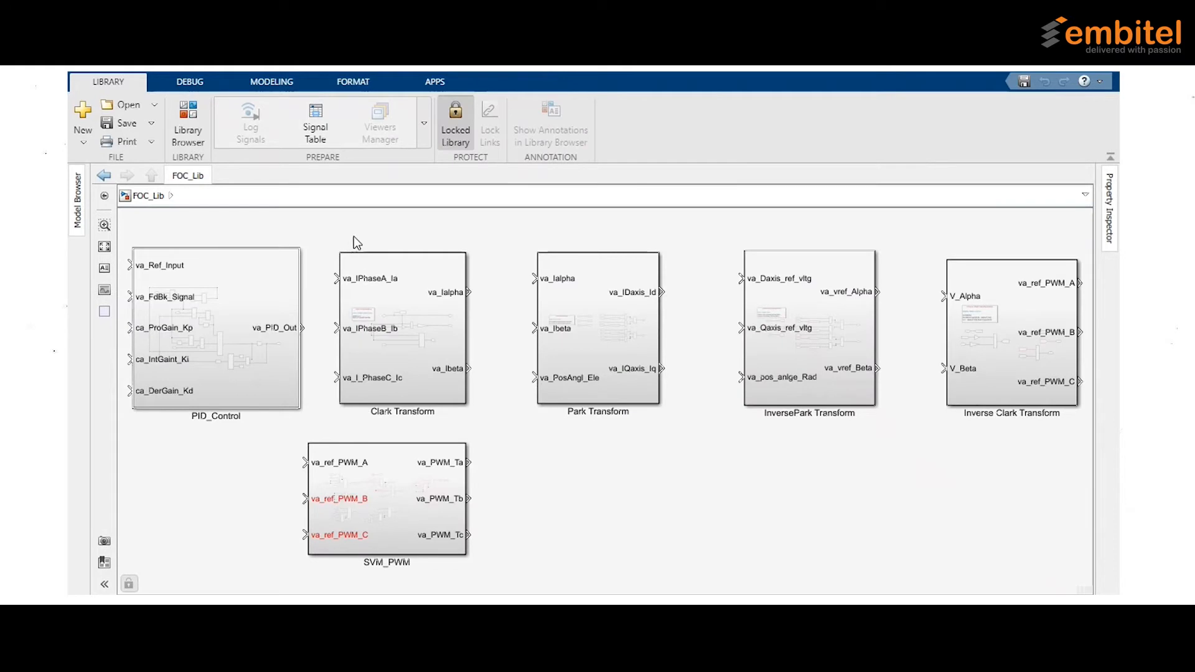
Open the Clark Transform block in the FOC library, examine its transformation equations, and return to the library's top level
click(392, 335)
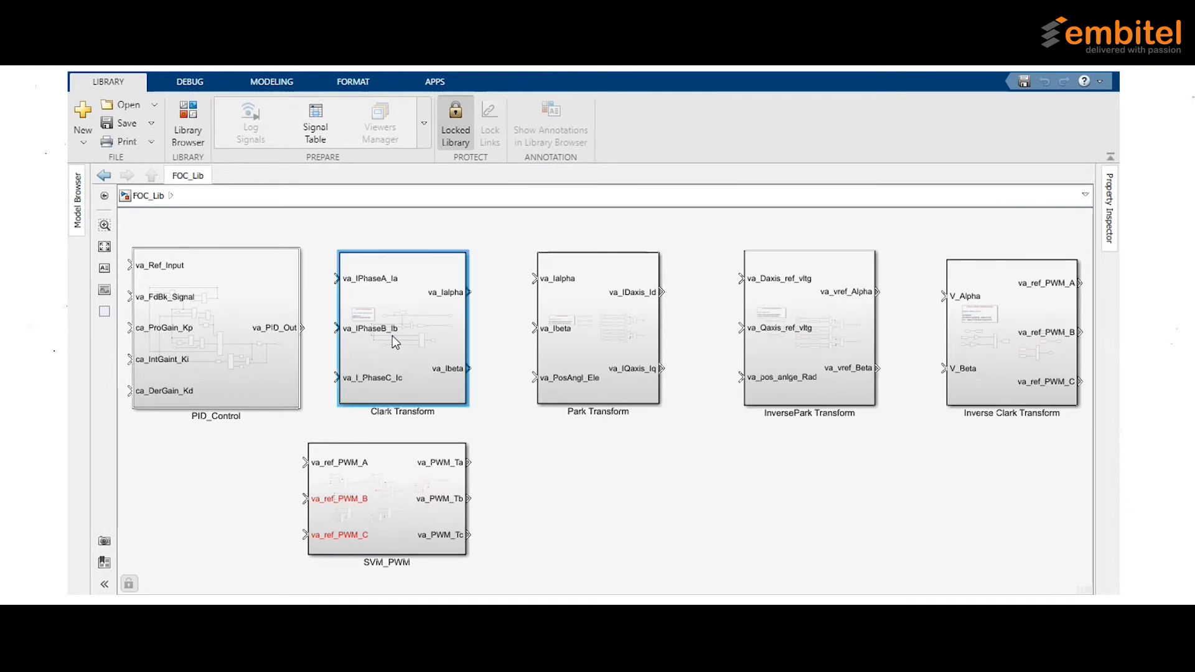
shift+click(611, 334)
click(490, 440)
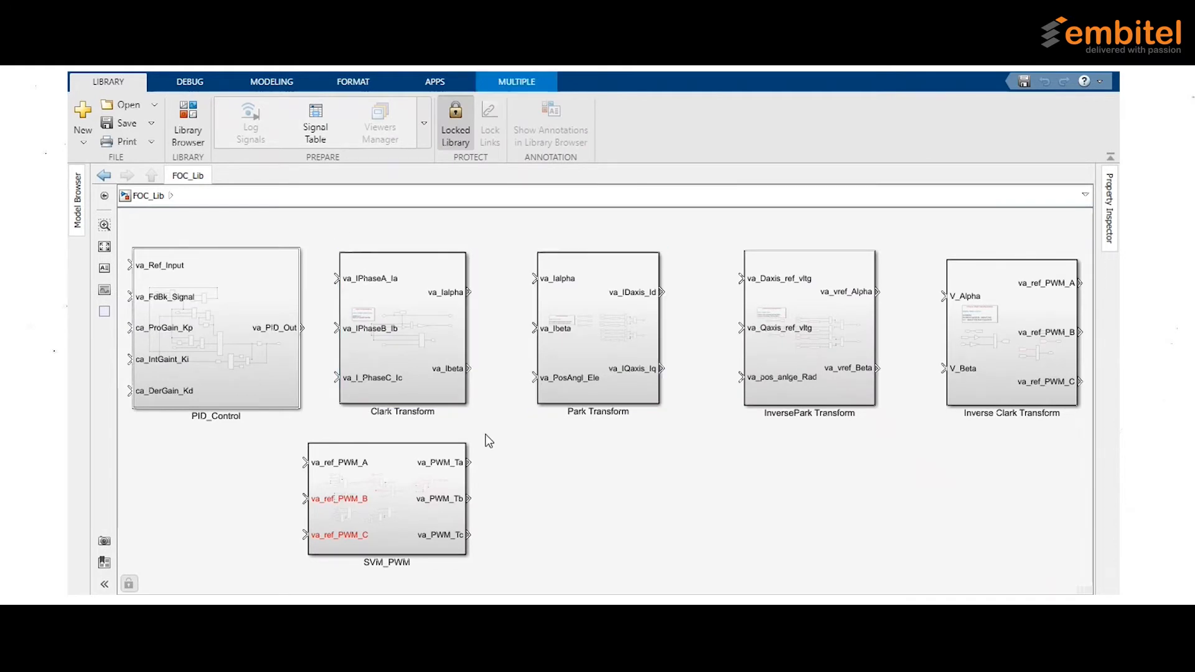
click(388, 330)
double_click(388, 330)
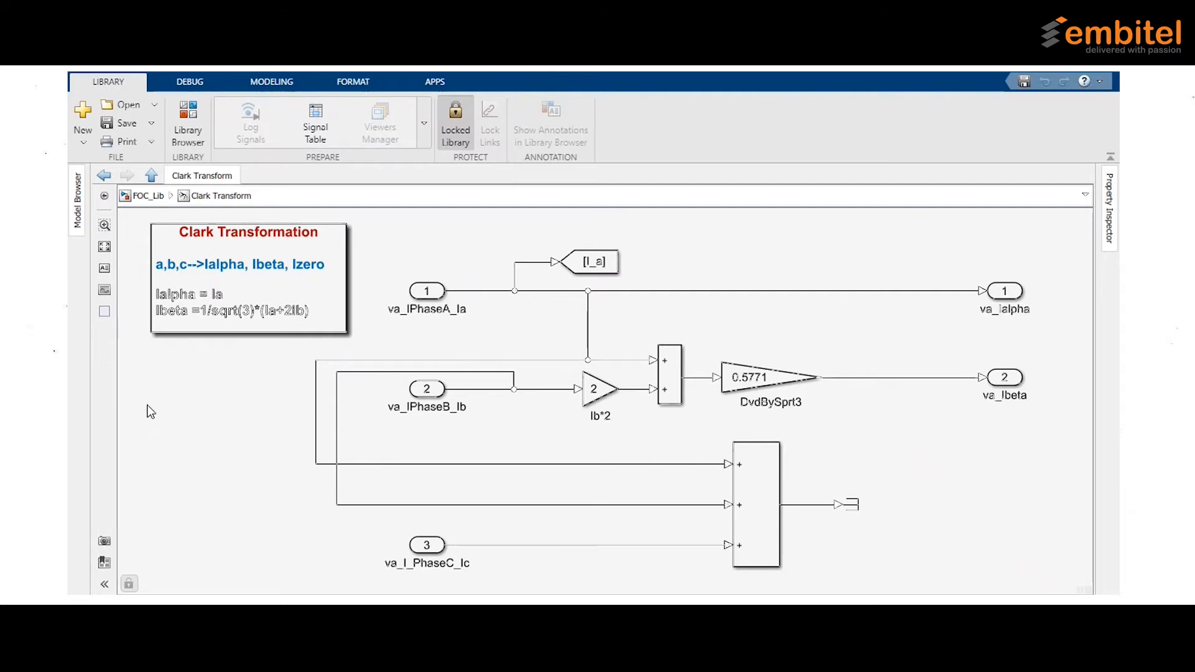
click(247, 294)
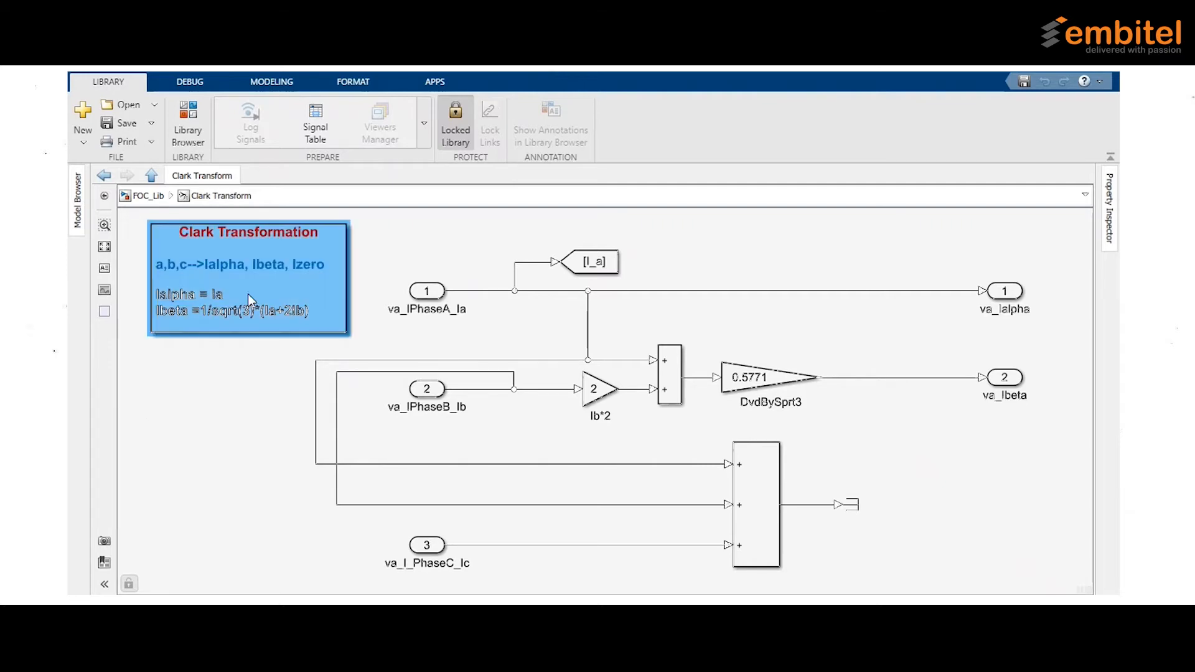
click(192, 413)
click(150, 196)
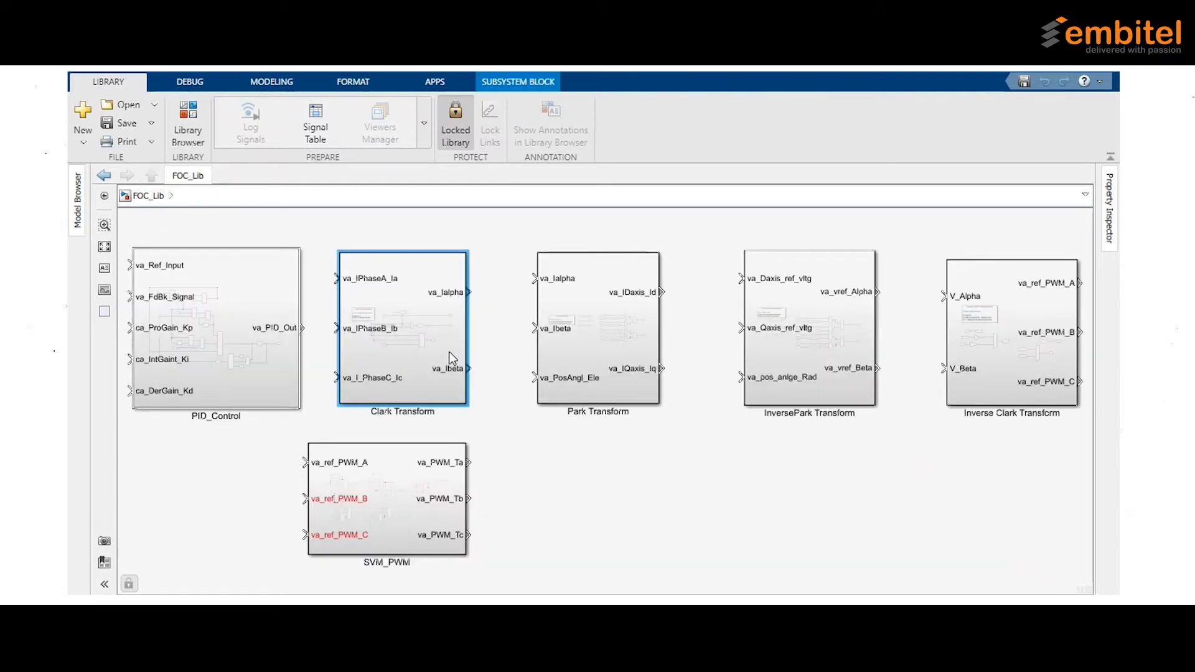
Paste a copy of the Clark Transform block into the MBD_FOC model and place it beside the current inports
key(alt+Tab)
click(297, 245)
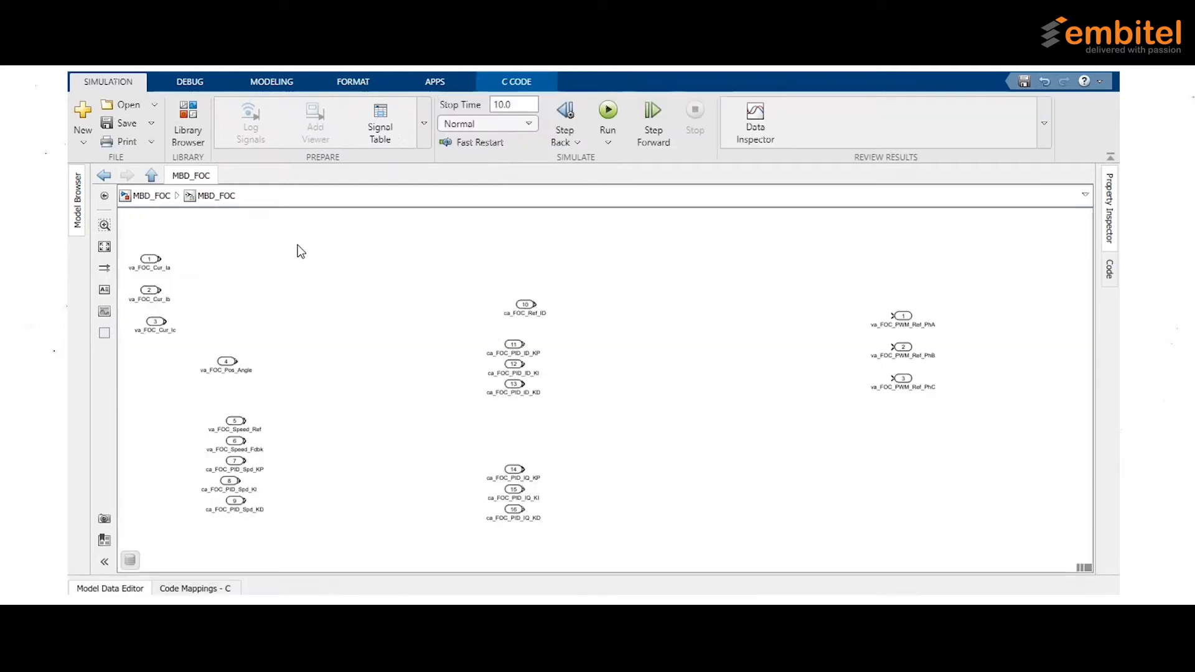
key(ctrl+v)
drag(318, 303, 371, 303)
Line up the va_FOC_Cur_Ia, Ib and Ic inports with the Clark Transform block and connect them to its phase A, B and C inputs
drag(145, 260, 272, 262)
drag(152, 299, 274, 294)
drag(148, 328, 265, 330)
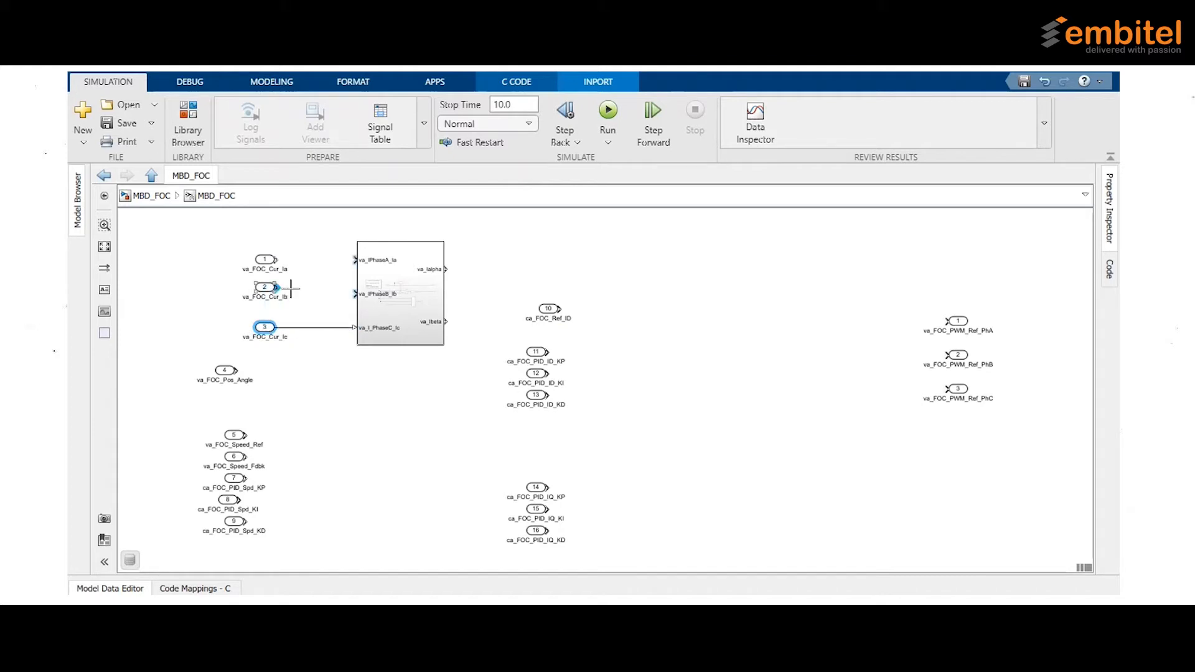
drag(291, 288, 355, 293)
drag(277, 259, 355, 259)
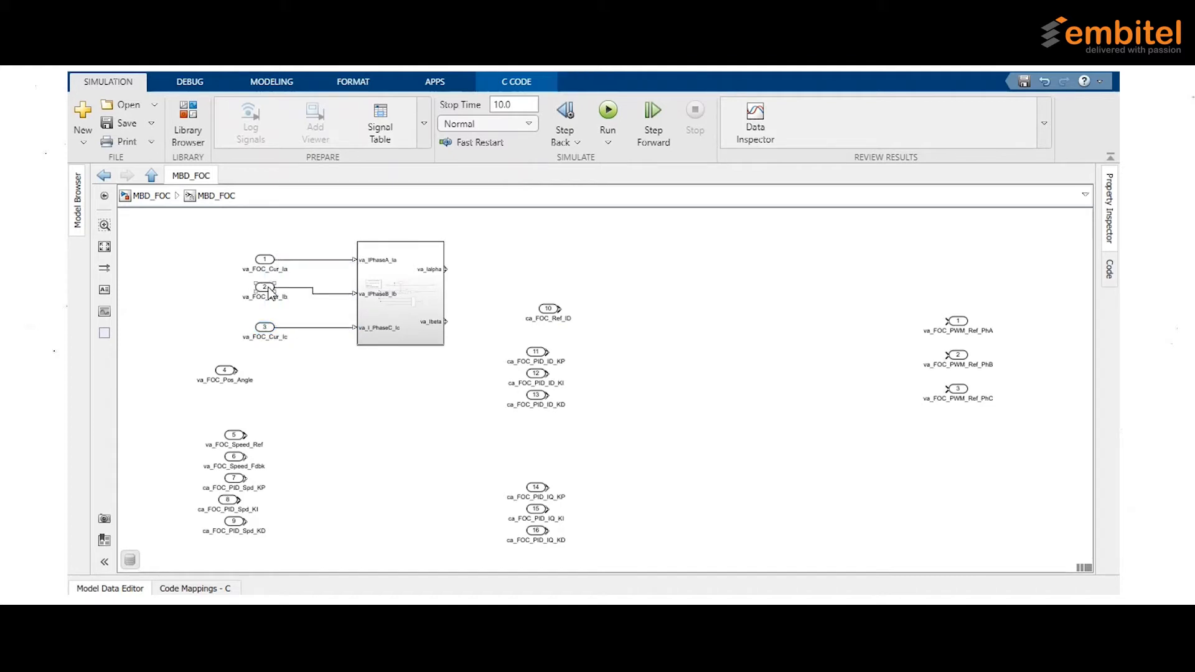
drag(268, 290, 272, 295)
click(383, 407)
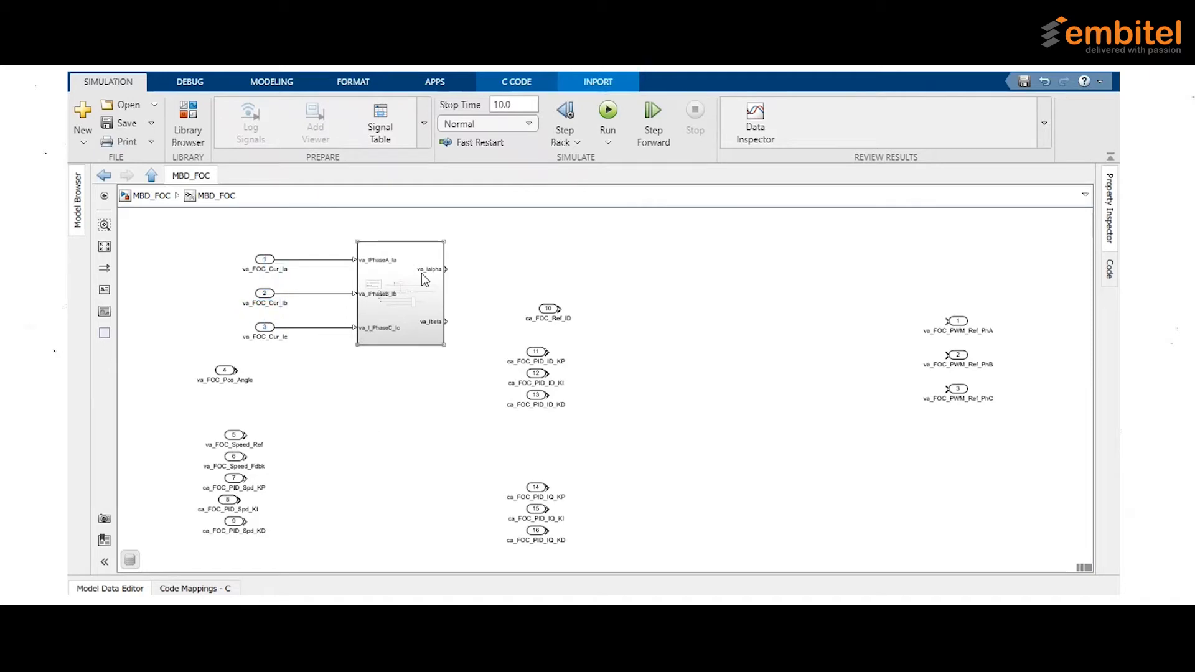
Open the Park Transform block in FOC_Lib, examine its transformation equations, and return to the library's top level
click(421, 273)
key(alt+Tab)
click(542, 365)
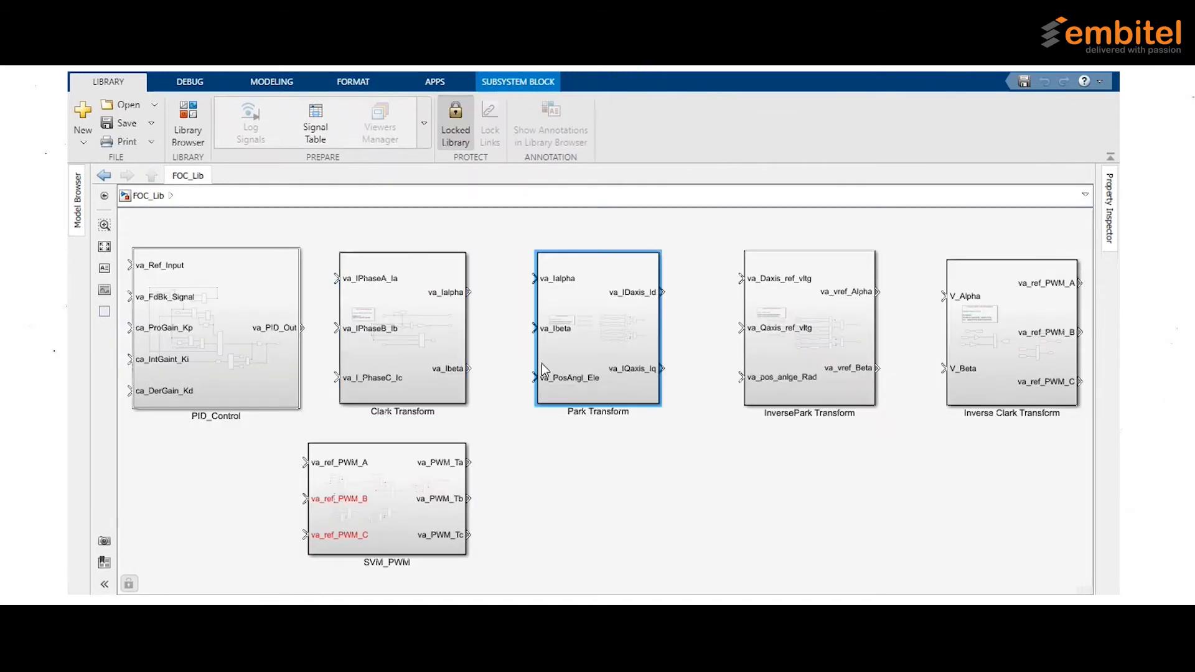
double_click(591, 299)
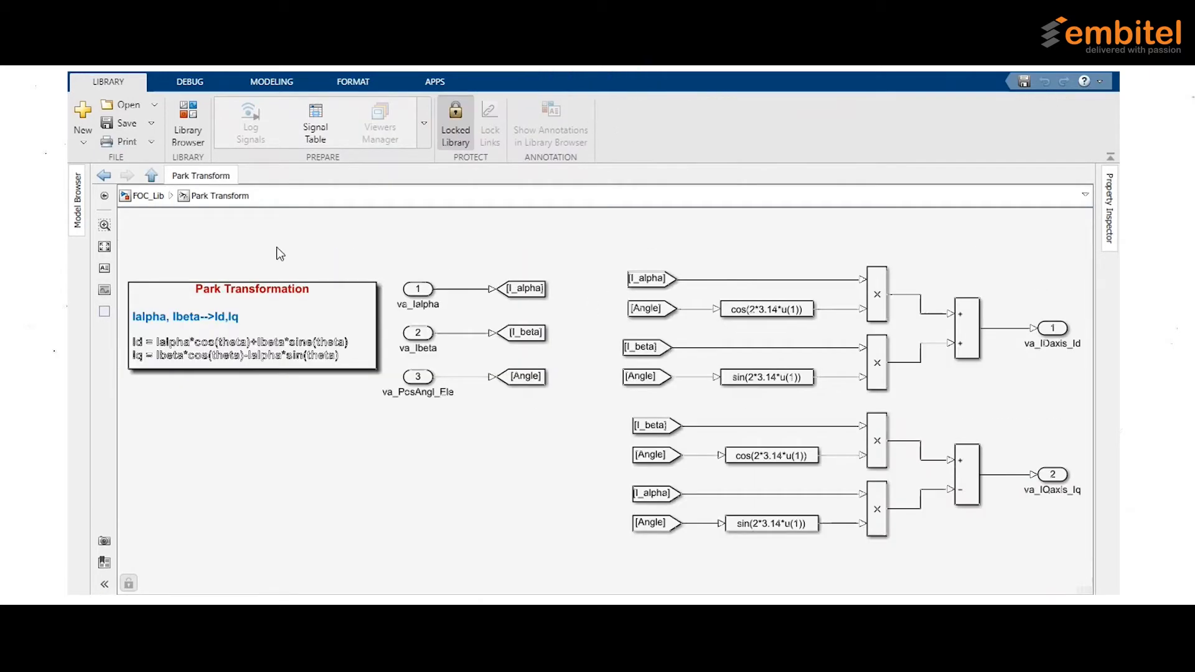
click(195, 319)
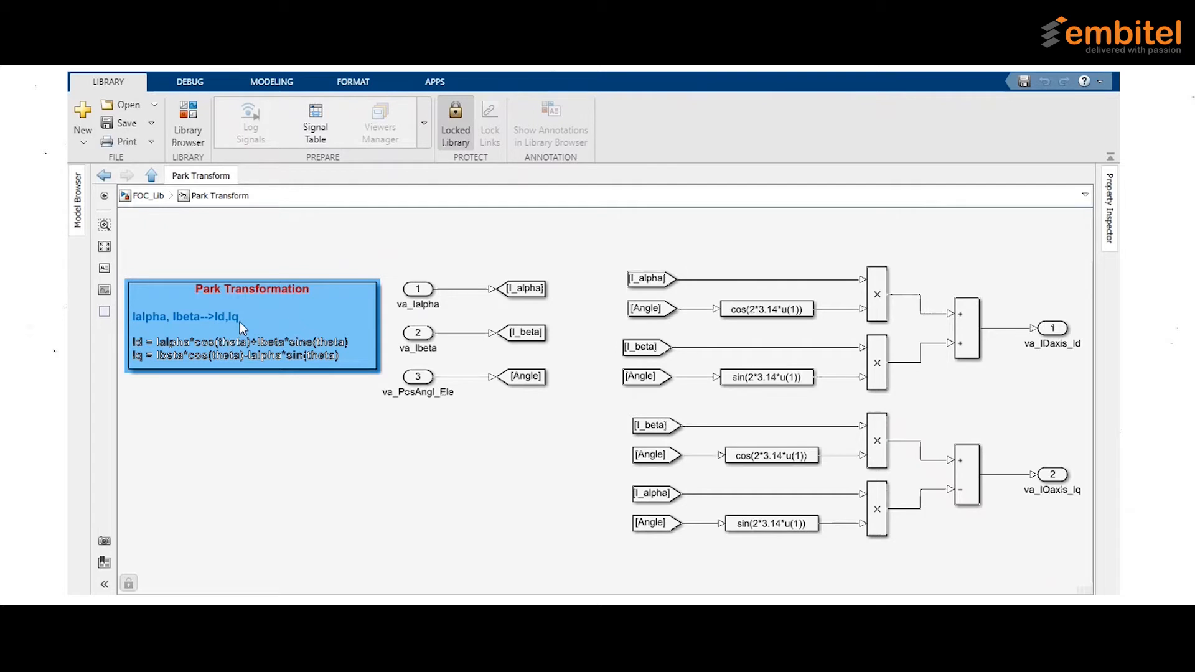
click(282, 442)
click(154, 196)
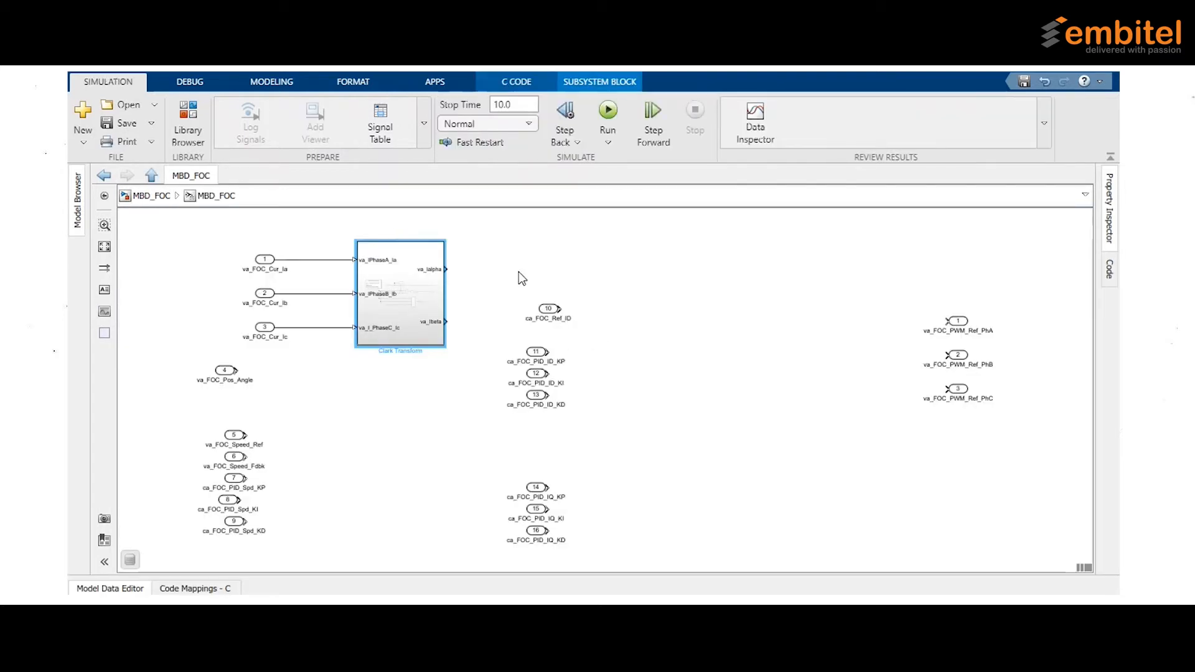
Paste the Park Transform block beside the Clark Transform in MBD_FOC, moving the ca_FOC_Ref_ID and ID gain inports below to make room
click(517, 271)
key(ctrl+v)
drag(554, 297, 652, 291)
drag(536, 262, 413, 488)
click(585, 422)
drag(675, 285, 592, 280)
Connect the Clark Transform's va_Ialpha and va_Ibeta outputs to the matching Park Transform inputs
click(464, 269)
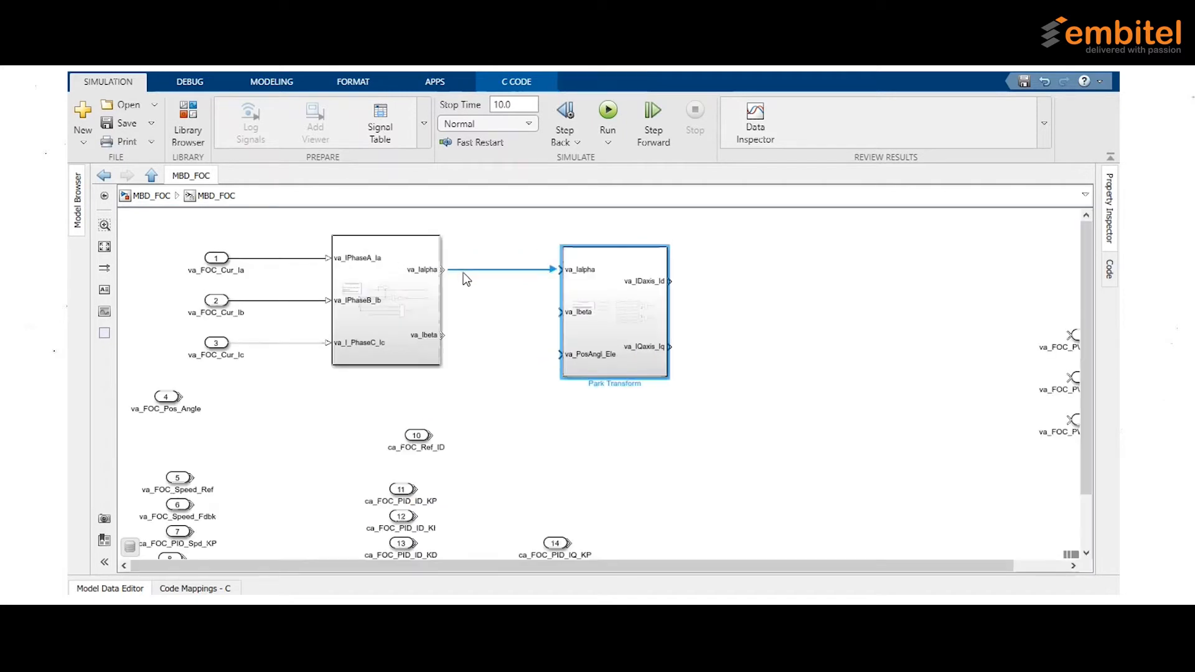
scroll(454, 268, up, 1)
drag(443, 337, 557, 305)
click(560, 283)
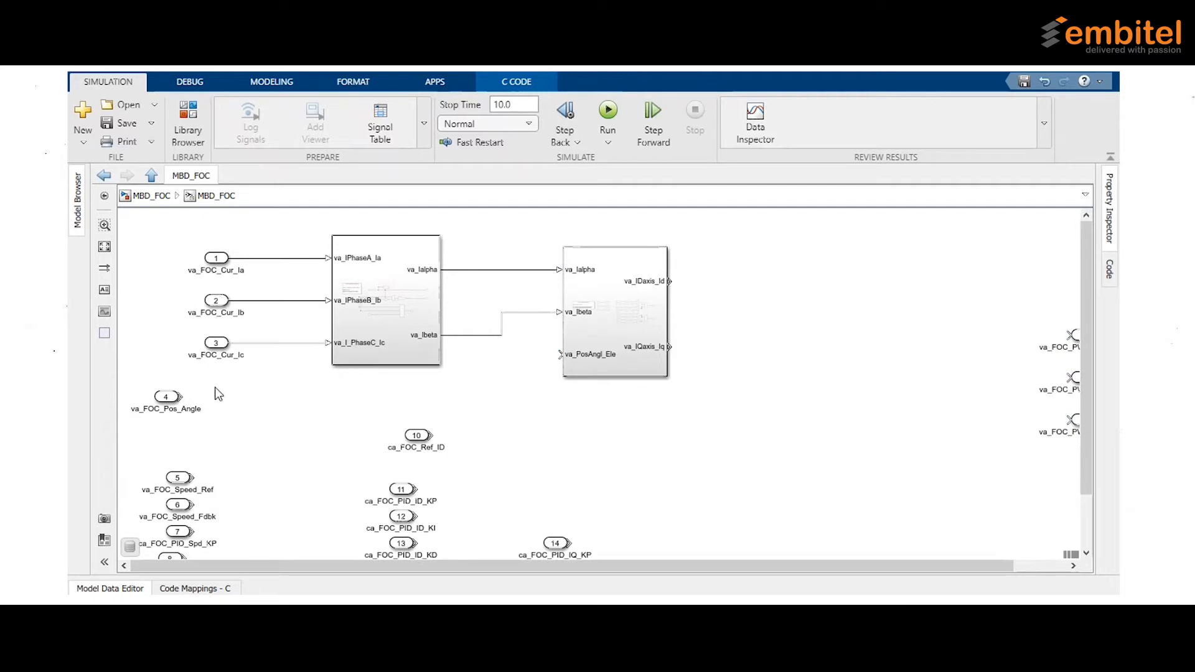
Move the va_FOC_Pos_Angle inport below the Clark Transform and connect it to the Park Transform's va_PosAngl_Ele input
drag(170, 398, 521, 370)
drag(432, 396, 578, 359)
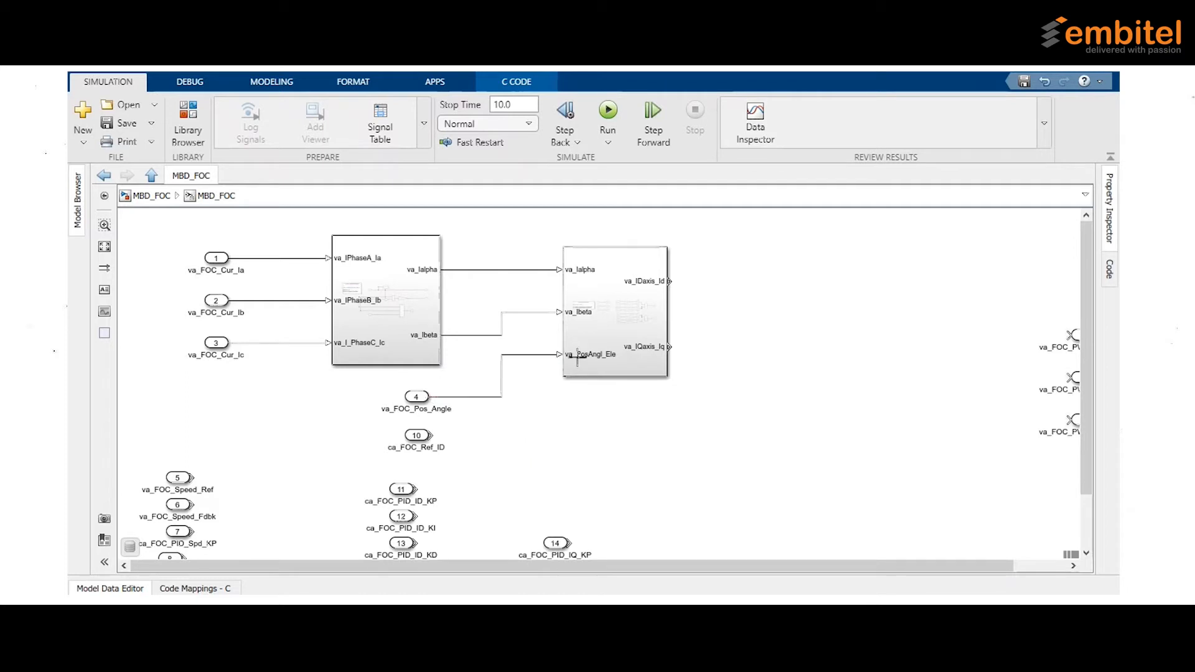
click(638, 290)
click(523, 459)
Move the three ca_FOC_PID_ID gain inports (KP, KI, KD) further down to free space below the transform blocks
scroll(692, 291, up, 1)
key(space)
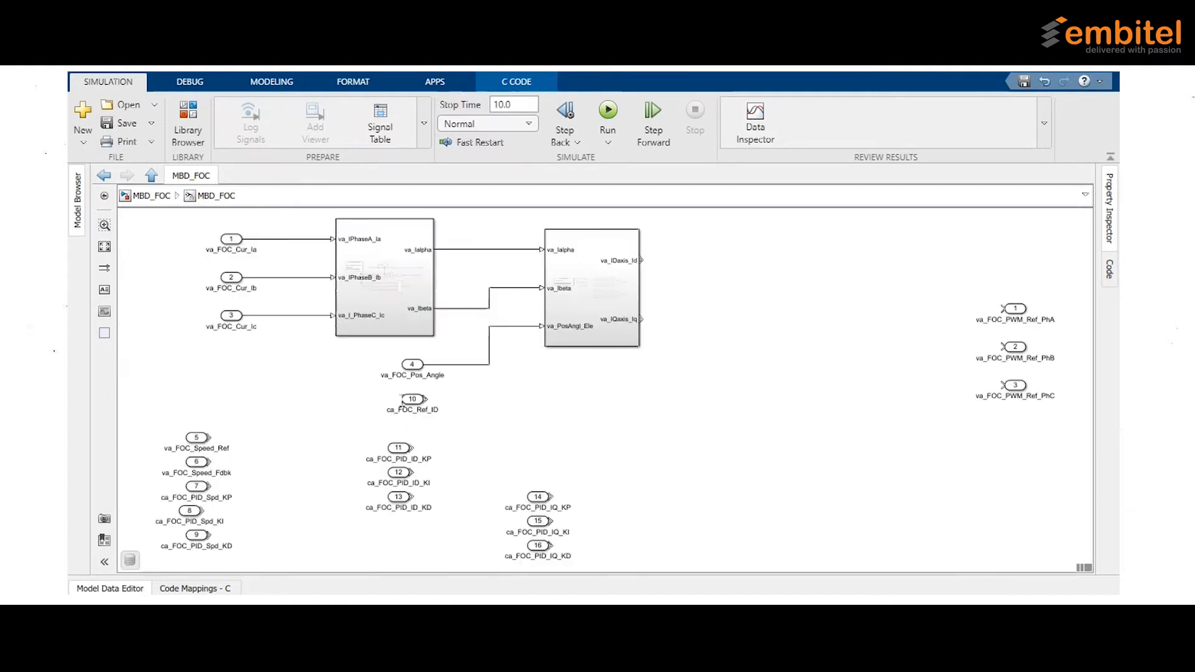
drag(383, 436, 352, 568)
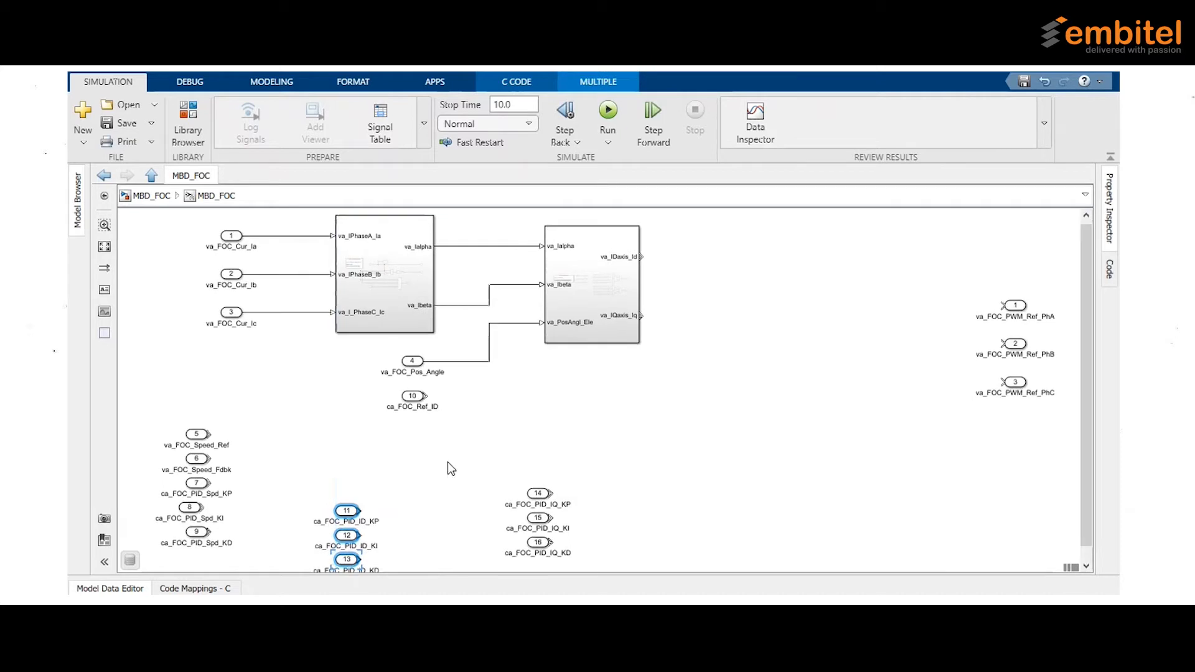
click(447, 462)
Open the PID_Control block in FOC_Lib and examine its reference and feedback inputs, error signal, and proportional and integral paths
key(alt+Tab)
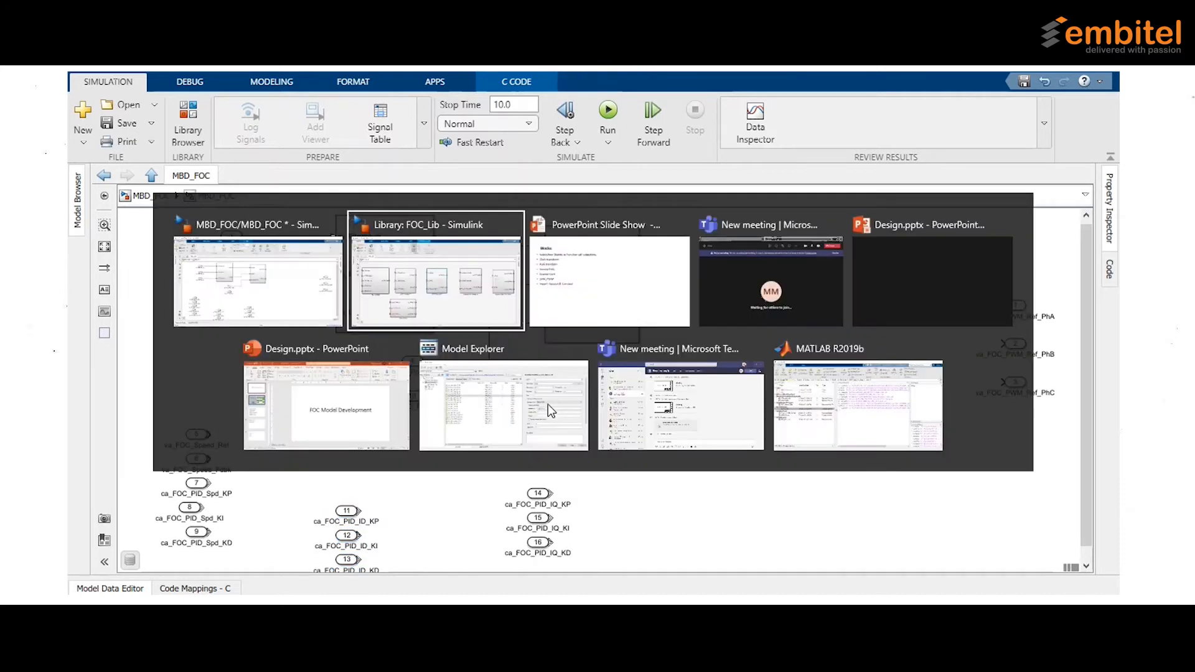
double_click(275, 339)
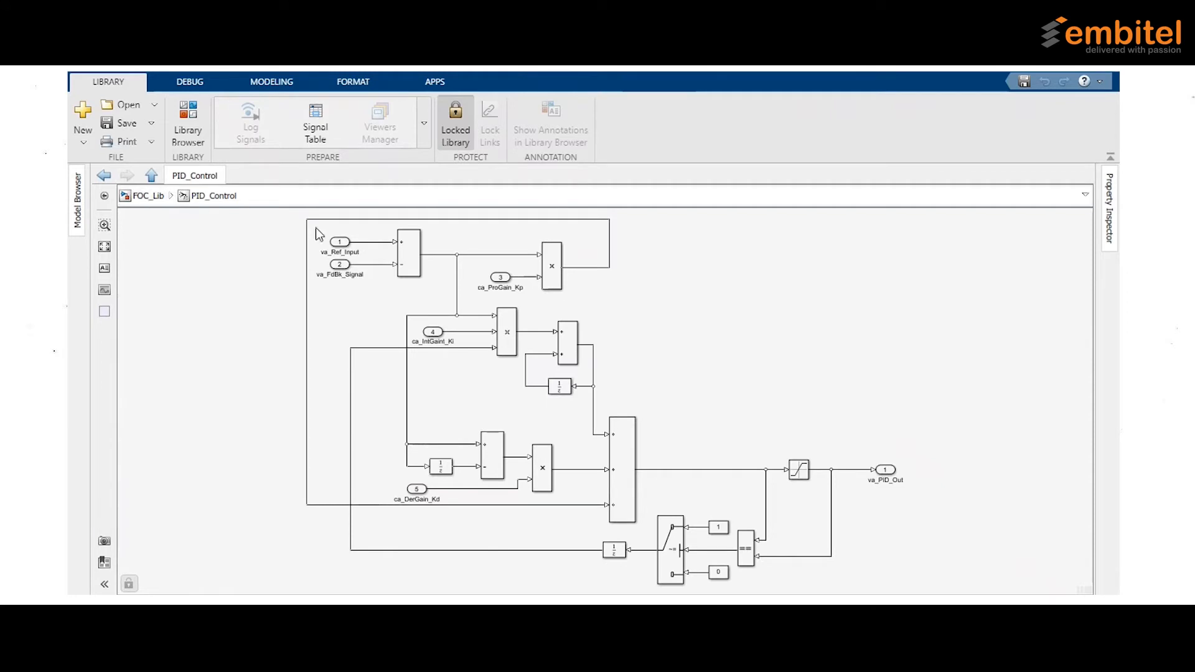
scroll(315, 227, up, 2)
click(352, 282)
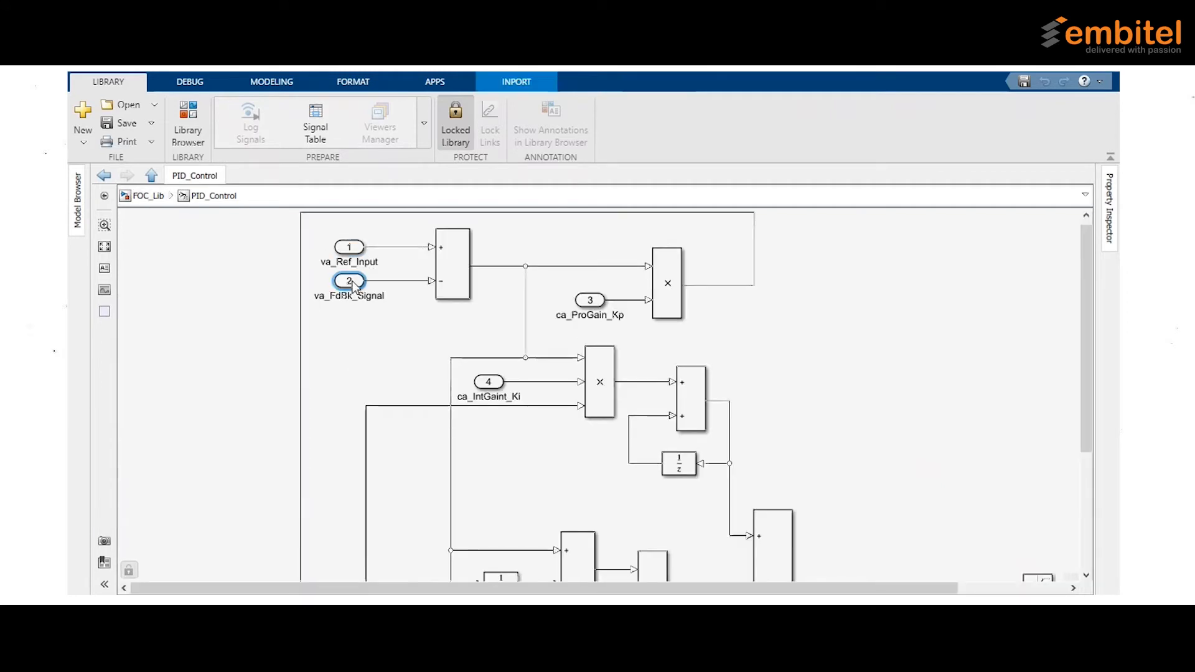
click(514, 267)
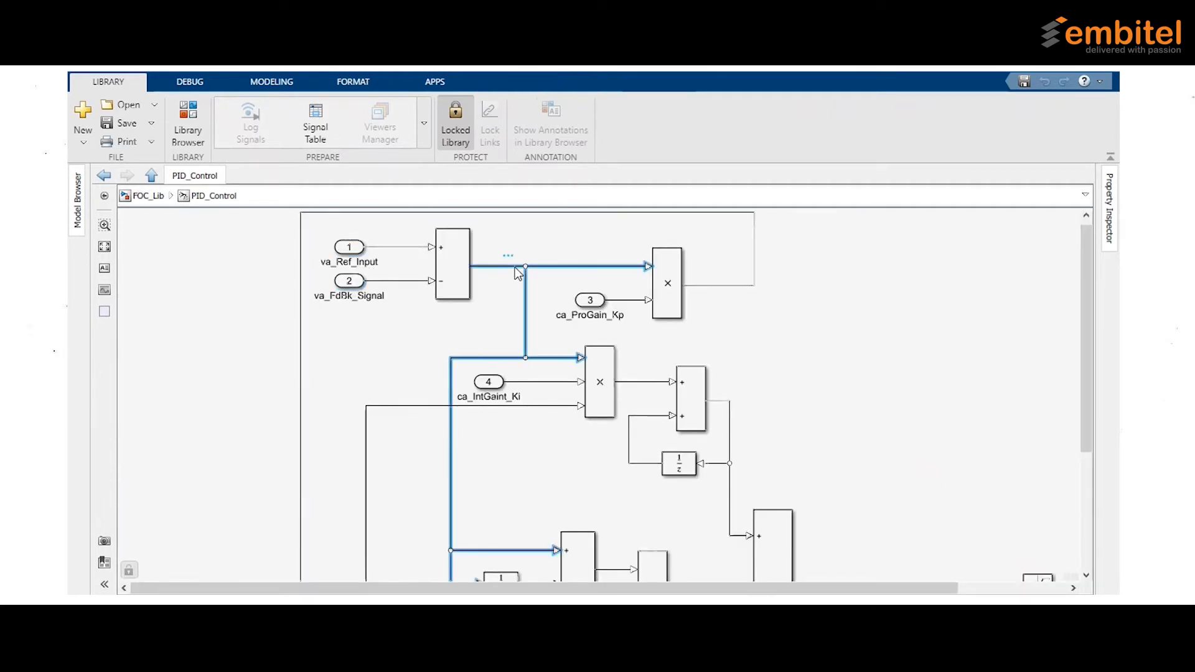
click(667, 299)
click(602, 392)
click(489, 381)
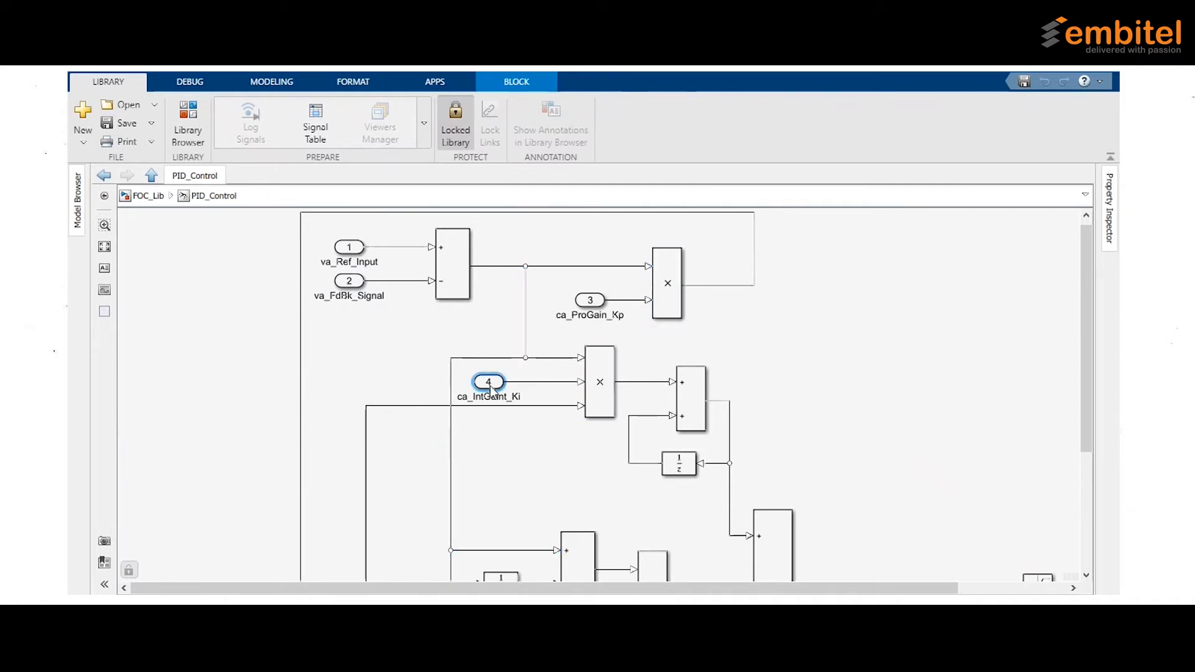
Examine PID_Control's derivative gain input and va_PID_Out output, and return to the library's top level
scroll(527, 387, down, 3)
scroll(448, 485, up, 2)
click(416, 485)
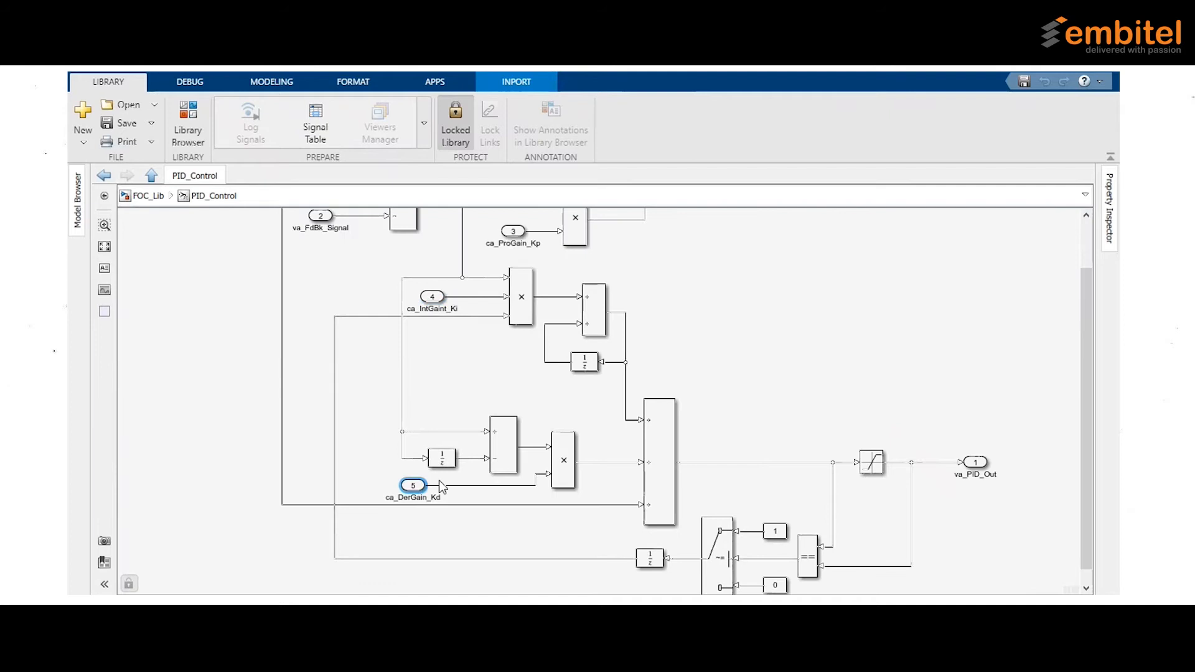
click(743, 358)
scroll(974, 462, up, 3)
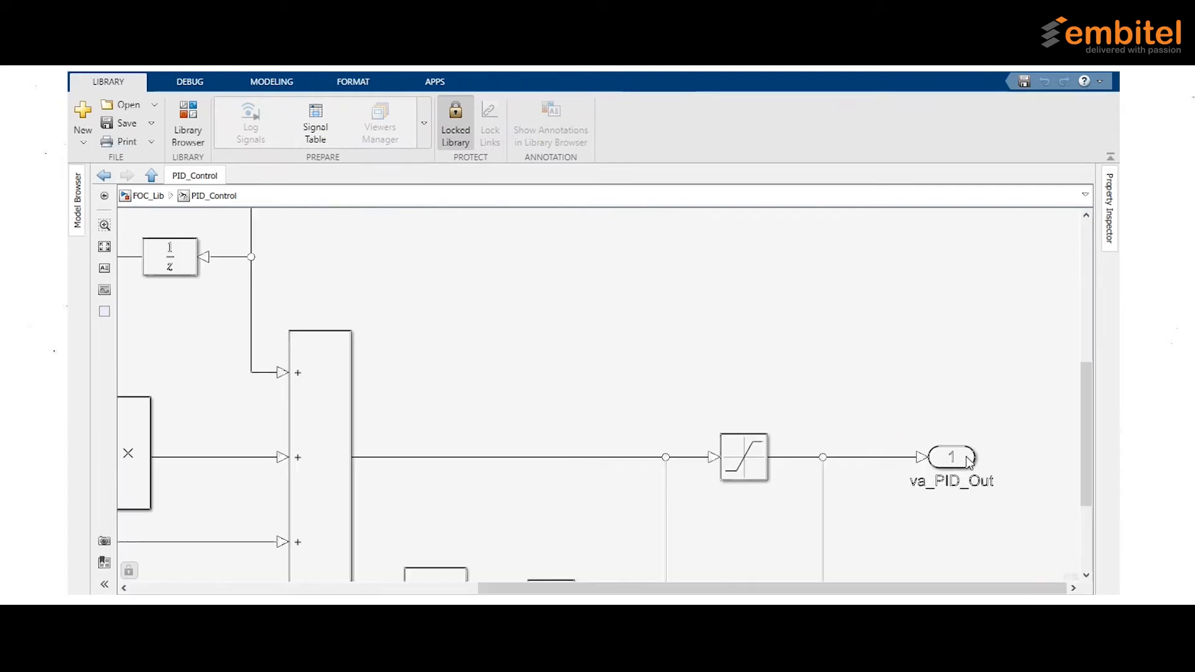
click(967, 461)
key(space)
click(191, 212)
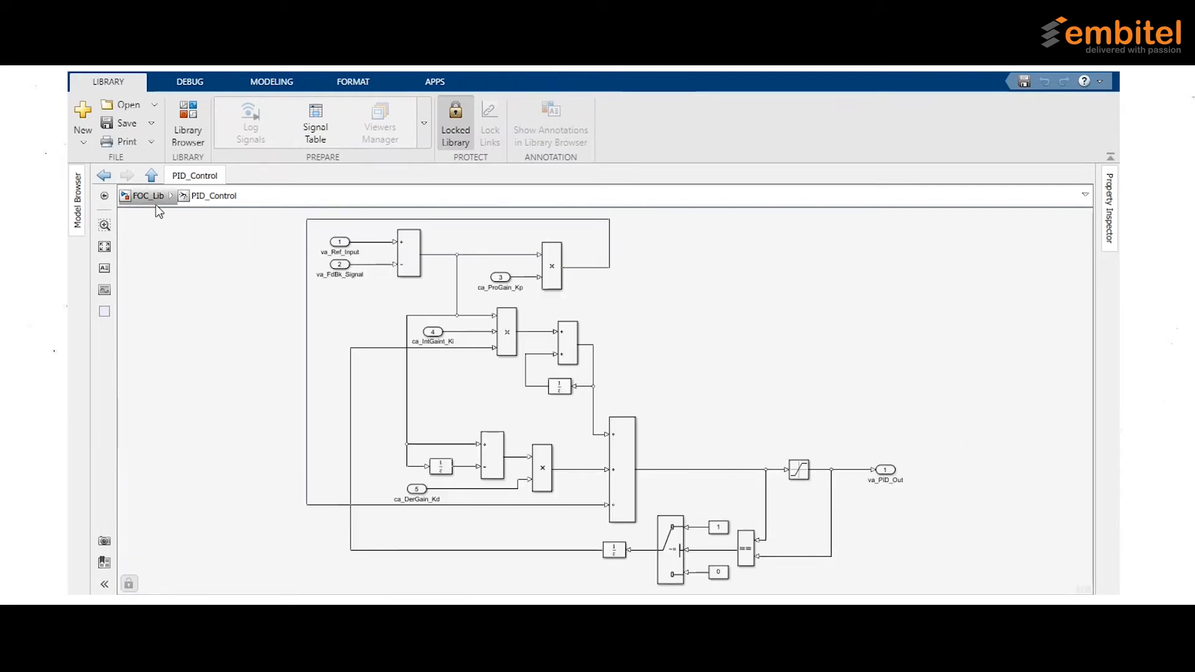
click(417, 491)
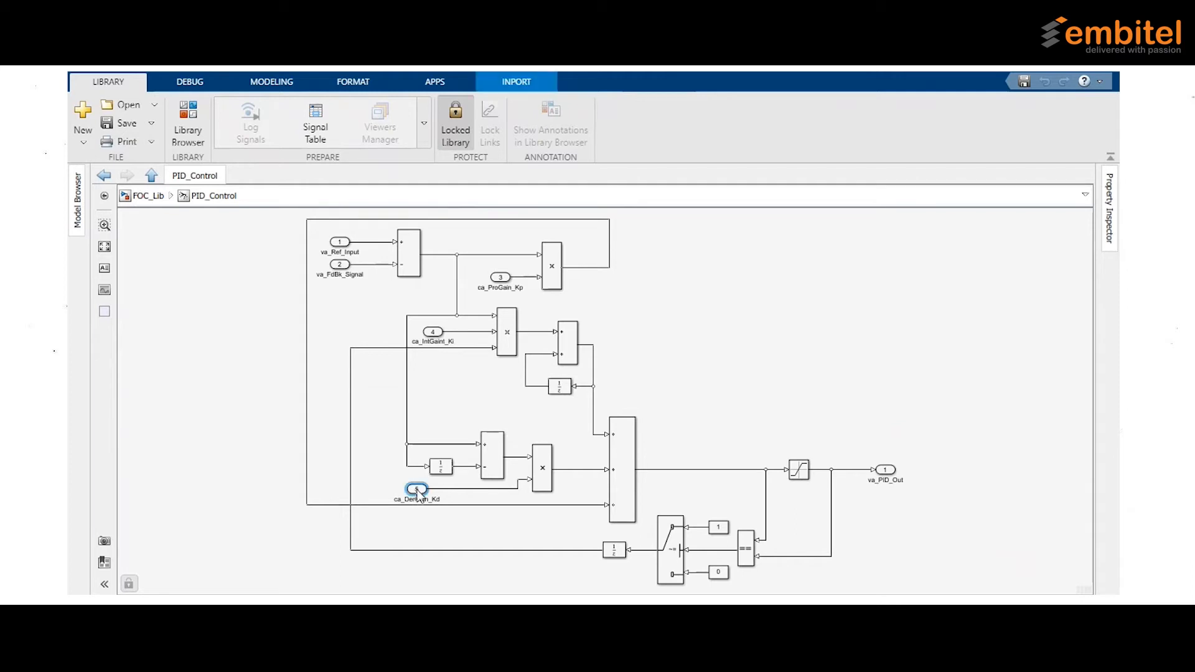
click(140, 195)
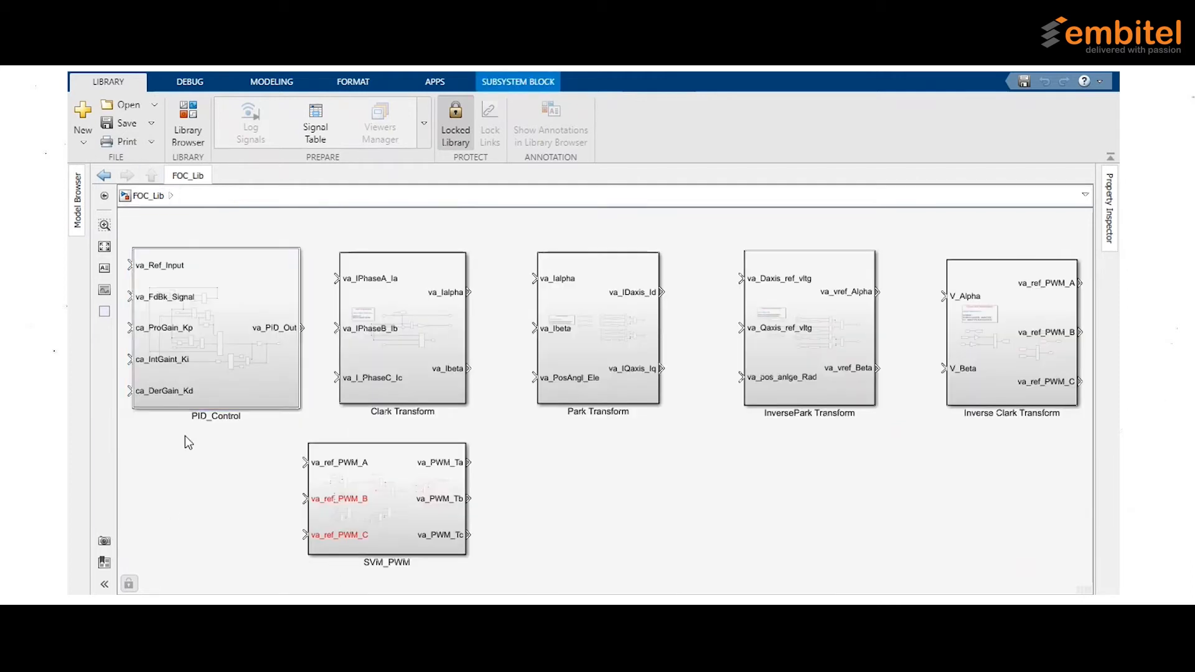
Paste a PID_Control block below the Park Transform in MBD_FOC and delete the unwanted line from va_FOC_Speed_Ref to ca_ProGain_Kp
key(alt+Tab)
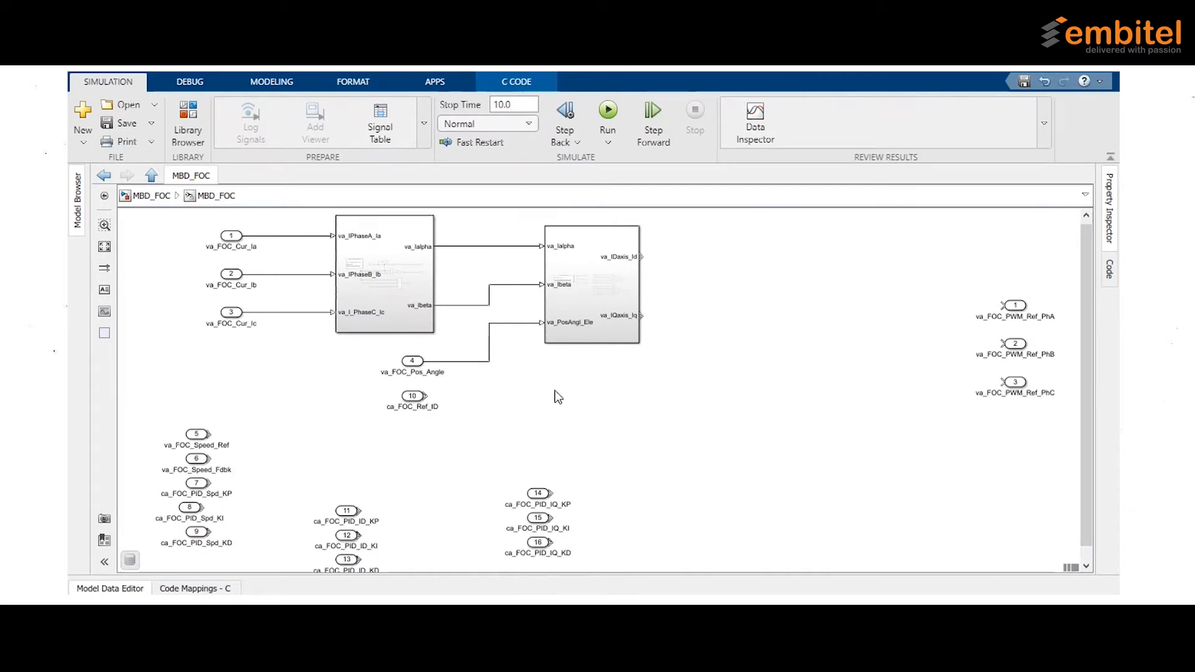
key(ctrl+v)
drag(641, 425, 648, 410)
click(311, 434)
click(279, 435)
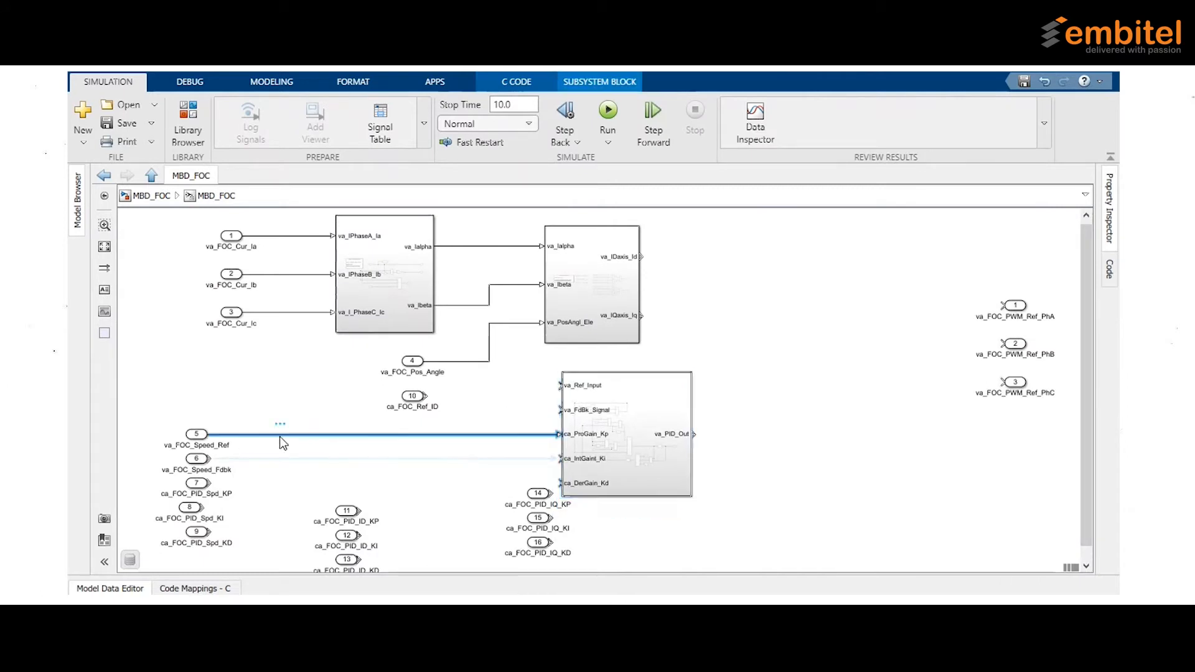
key(Delete)
Move the va_FOC_Speed_Ref inport beside the PID_Control block and connect it to va_Ref_Input
click(202, 436)
drag(202, 436, 460, 387)
click(526, 386)
click(490, 453)
click(395, 413)
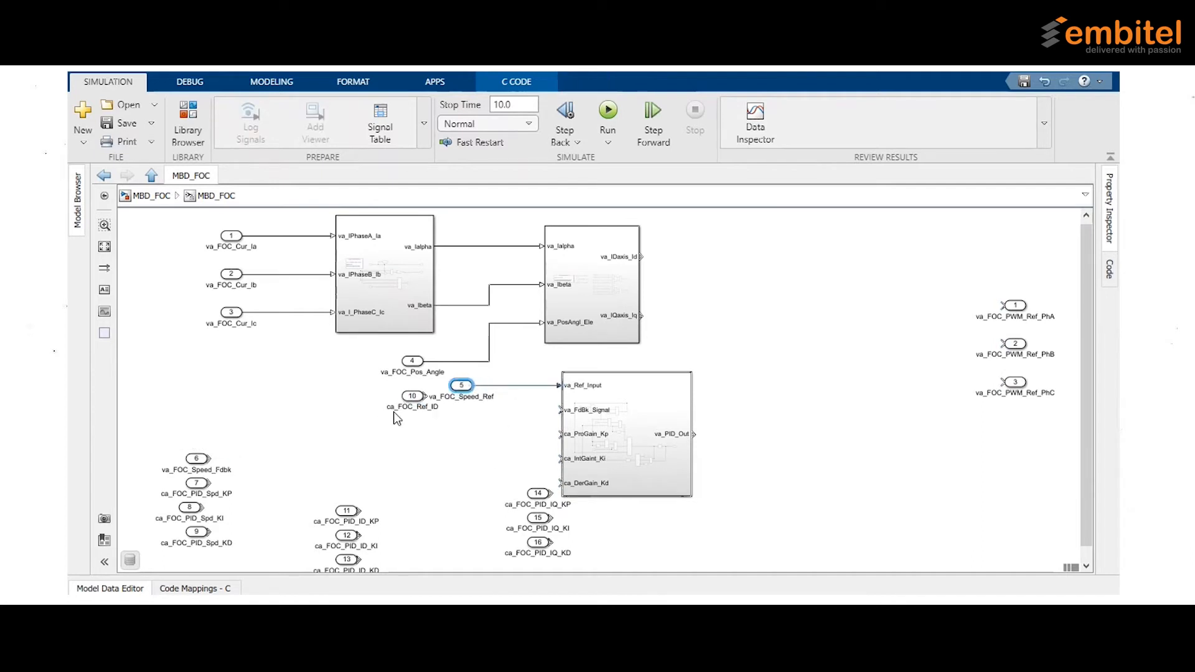
Move ca_FOC_Ref_ID aside, place va_FOC_Speed_Fdbk below va_FOC_Speed_Ref, and connect it to PID_Control's va_FdBk_Signal input
drag(208, 464, 281, 403)
click(412, 396)
drag(451, 427, 469, 415)
click(492, 413)
click(463, 458)
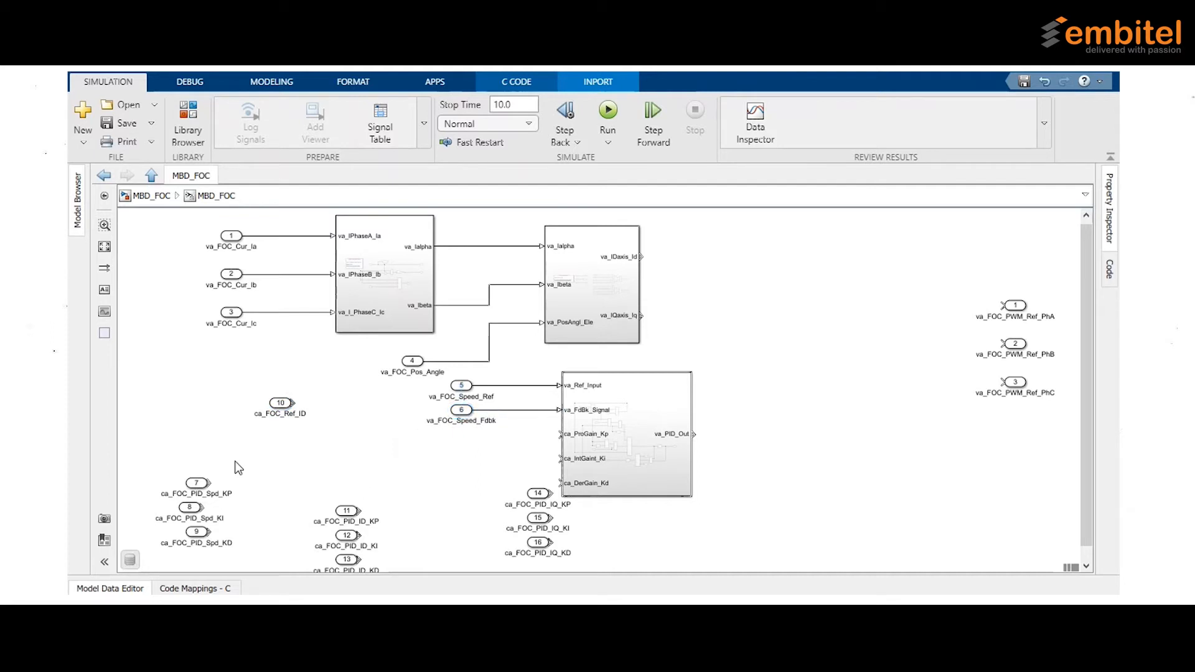
Move the speed PID gain inports (7 to 9) beside the PID_Control block and the IQ gain inports (14 to 16) left of the ID gains
drag(201, 455, 459, 485)
click(461, 528)
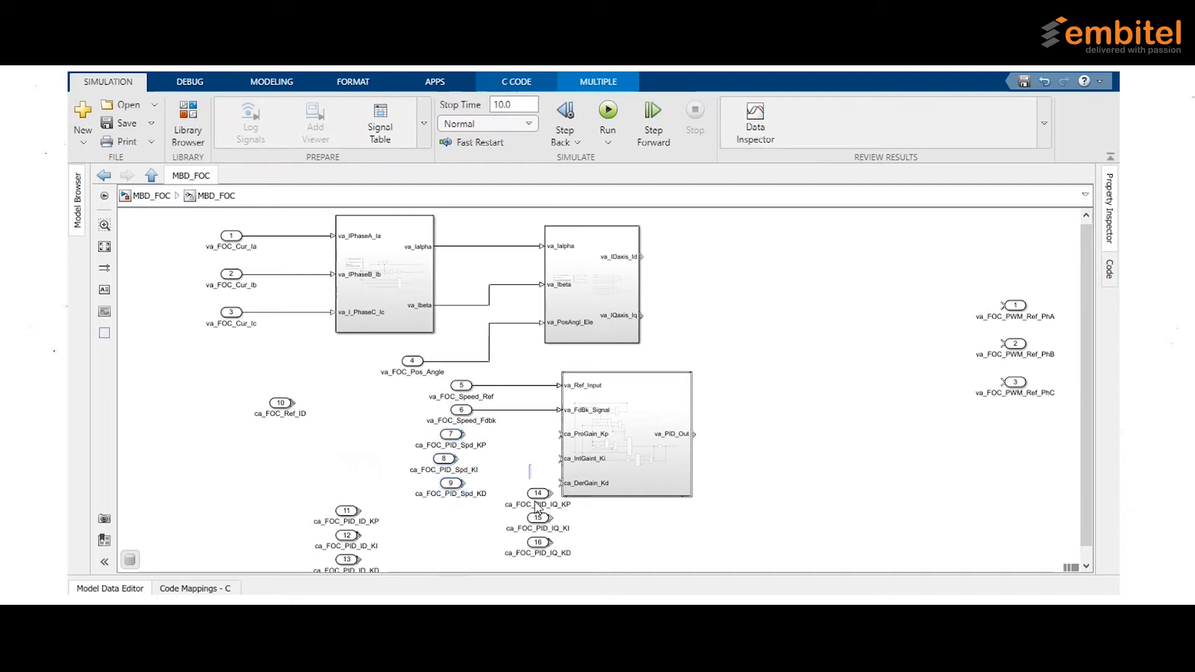
drag(528, 465, 540, 552)
drag(541, 511, 246, 539)
click(502, 471)
Connect the speed gain inports ca_FOC_PID_Spd_KP, KI and KD to the PID_Control block's ca_ProGain_Kp, ca_IntGaint_Ki and ca_DerGain_Kd inputs
scroll(498, 465, up, 2)
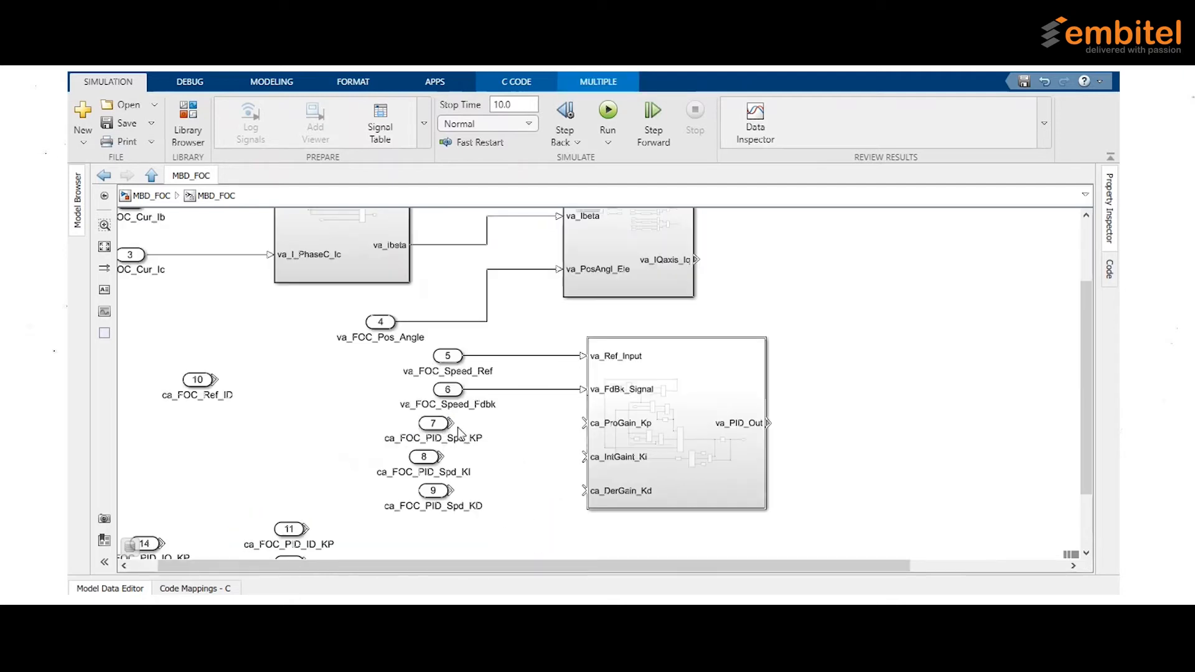
drag(440, 424, 585, 423)
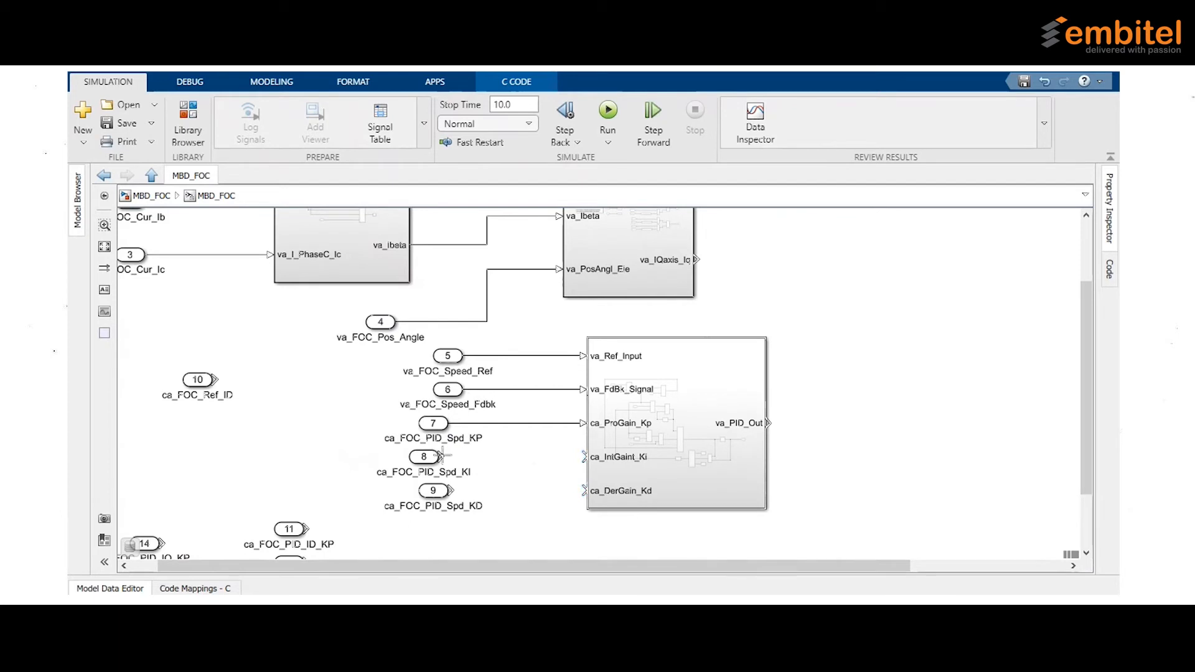
drag(445, 457, 585, 457)
drag(448, 491, 584, 490)
key(space)
Copy the PID_Control block from FOC_Lib and place it in MBD_FOC between the Park Transform and the PWM outports
click(641, 451)
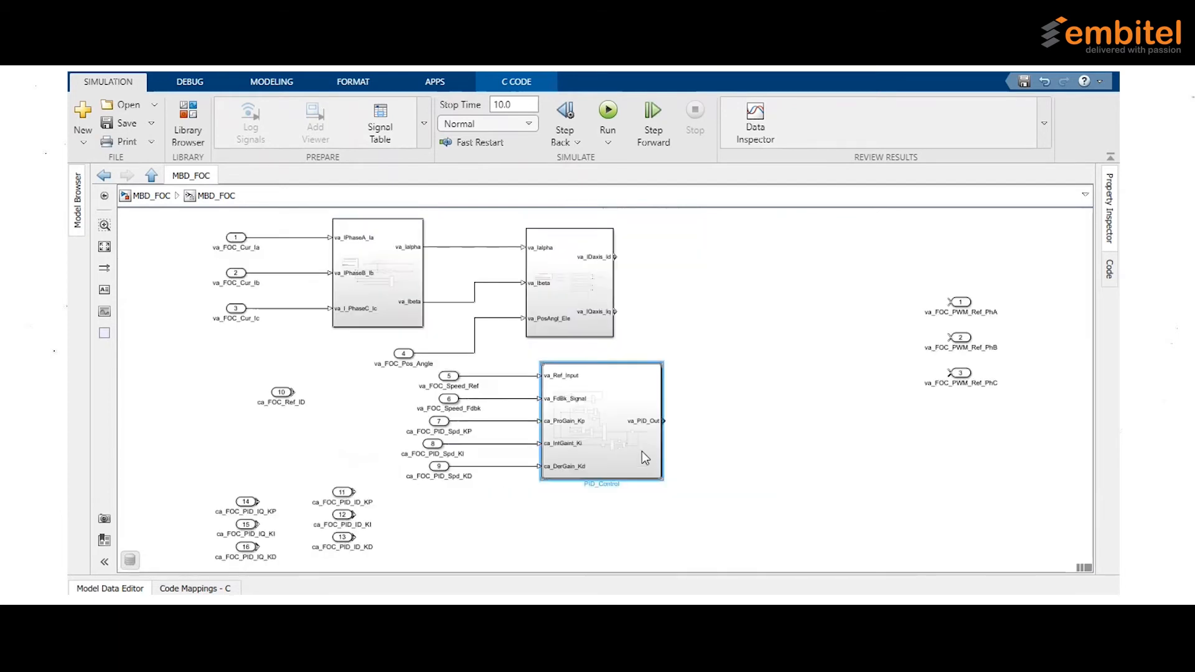
click(616, 416)
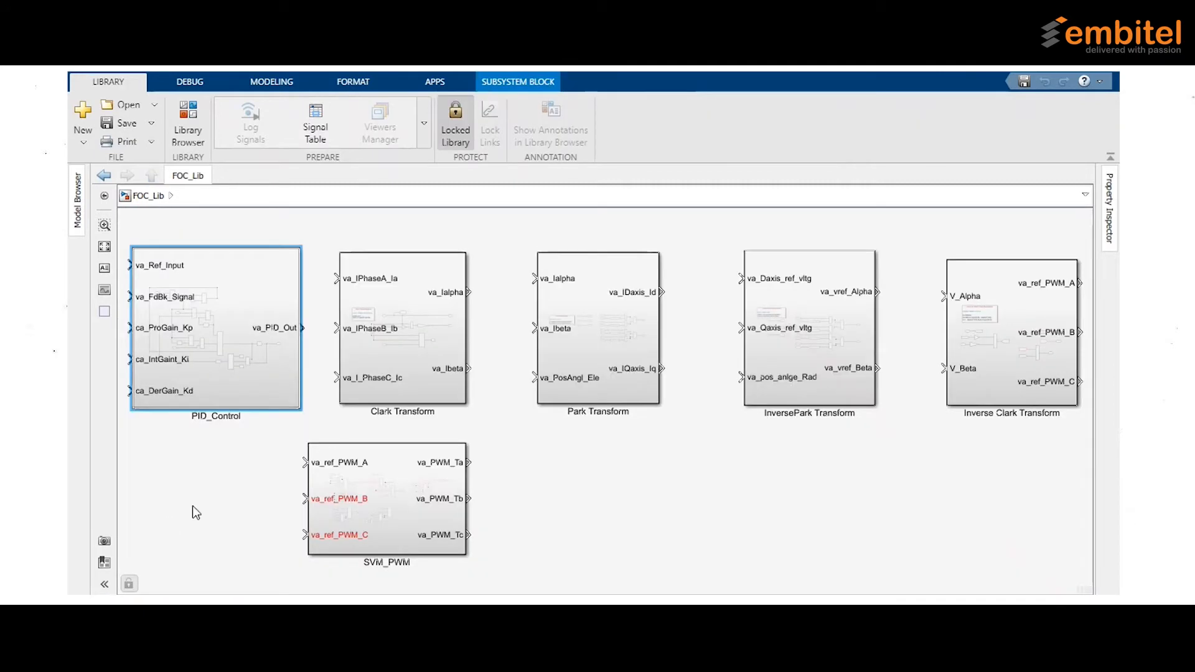
click(193, 505)
click(234, 340)
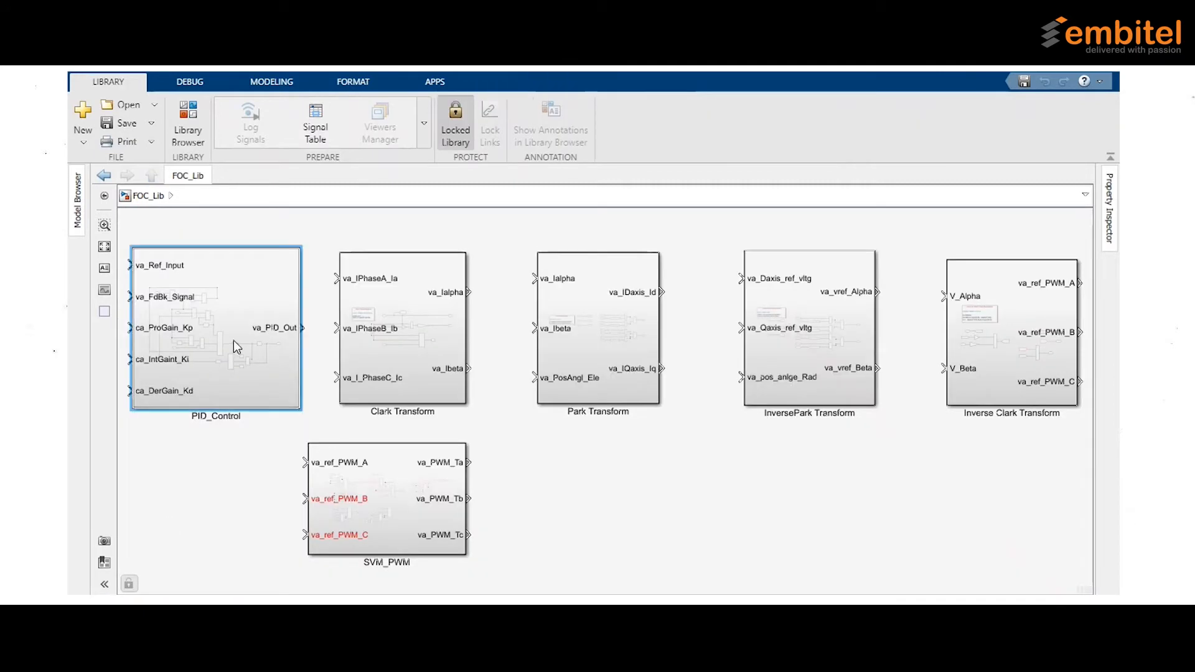
key(alt+Tab)
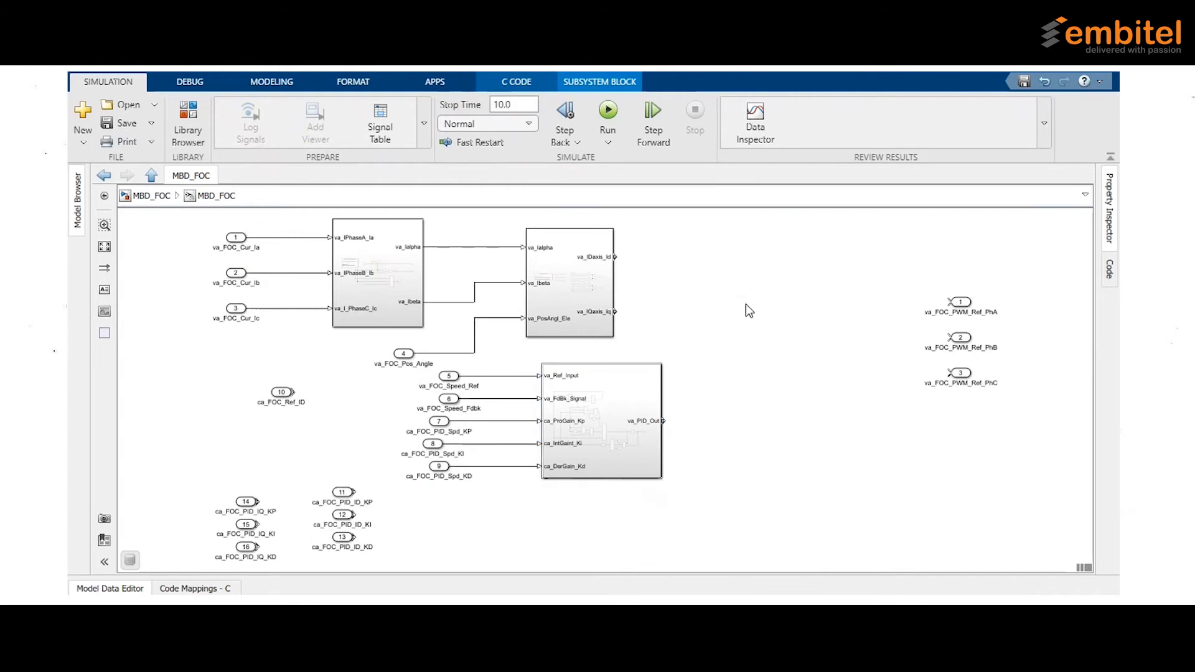
drag(790, 339, 821, 304)
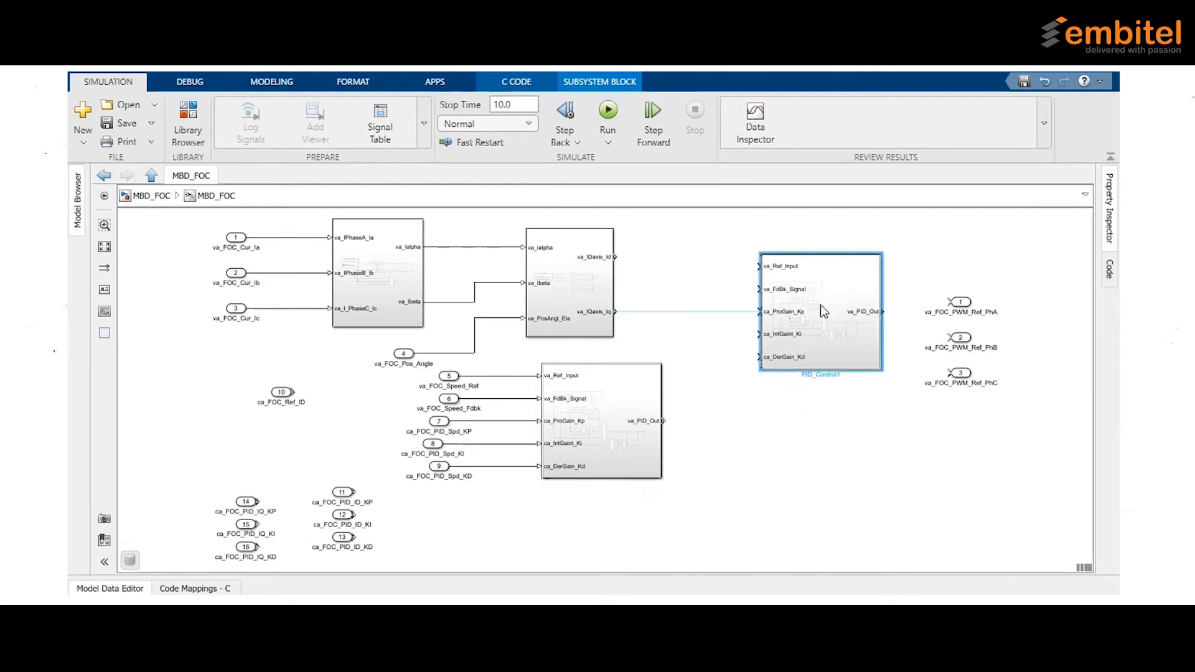
click(737, 251)
Move ca_FOC_Ref_ID beside the new PID block, wire it to va_Ref_Input, and connect the Park Transform's va_IDaxis_Id to va_FdBk_Signal
drag(283, 393, 703, 265)
scroll(719, 265, up, 2)
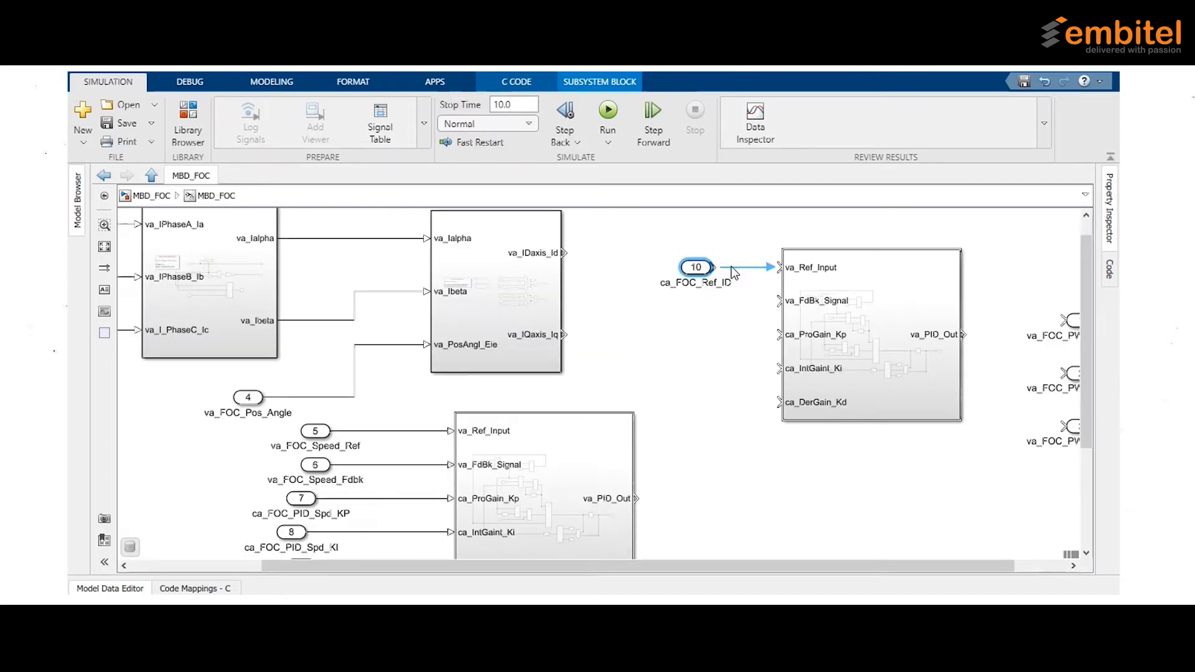
click(742, 268)
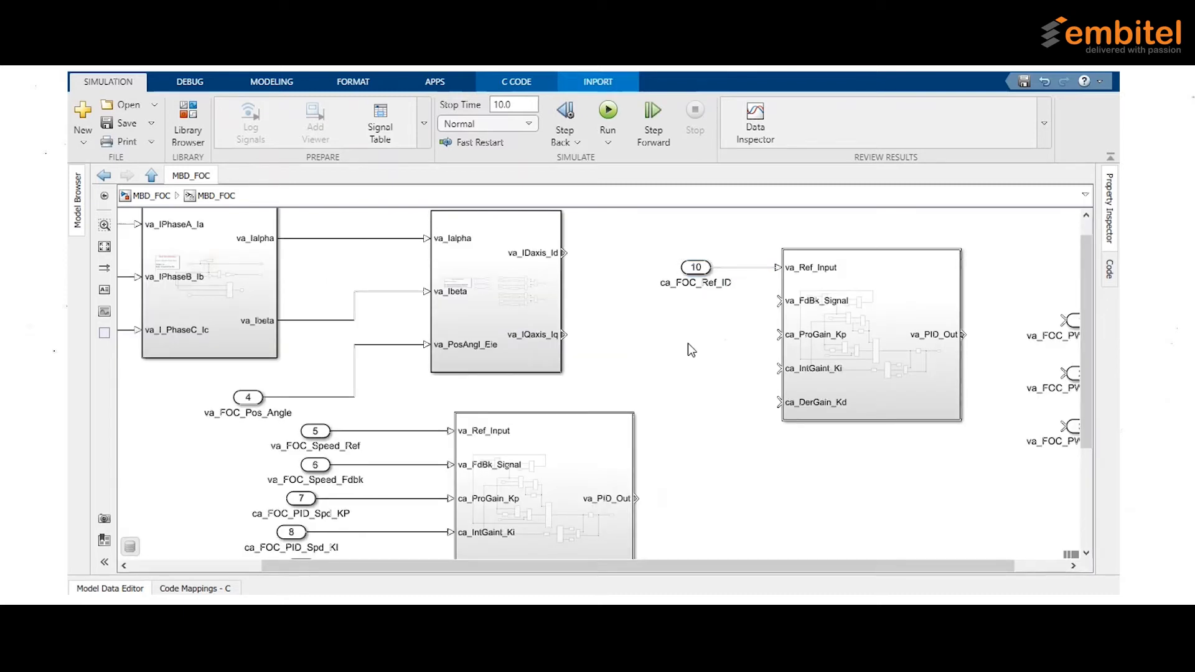
click(715, 377)
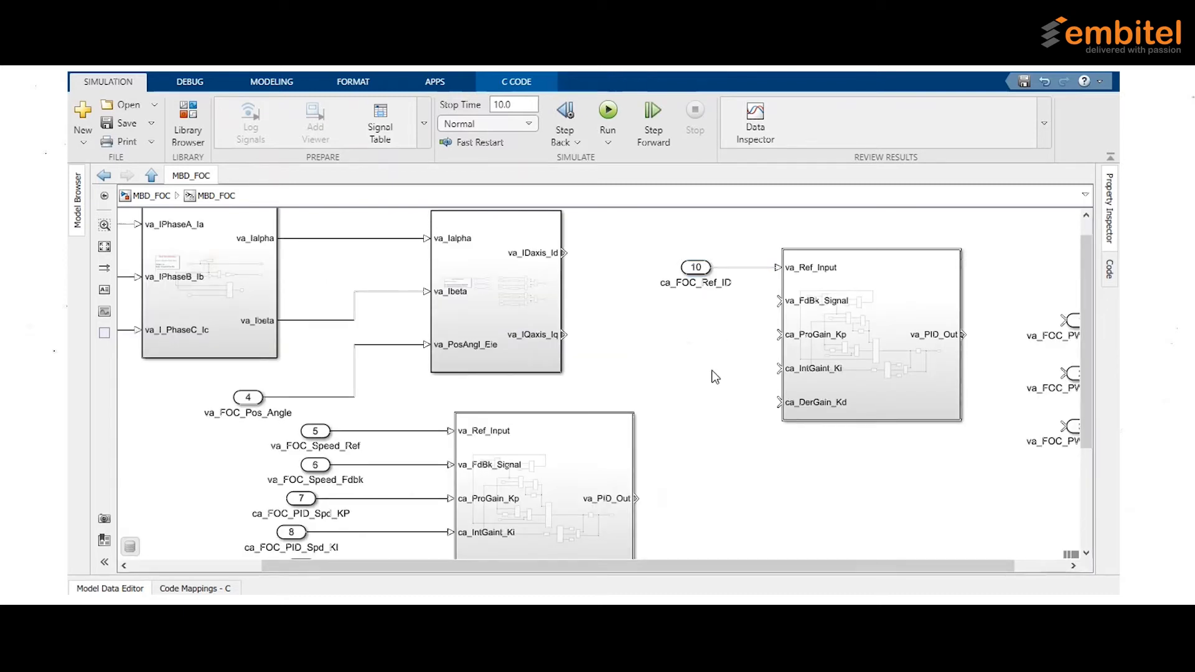
drag(564, 253, 800, 302)
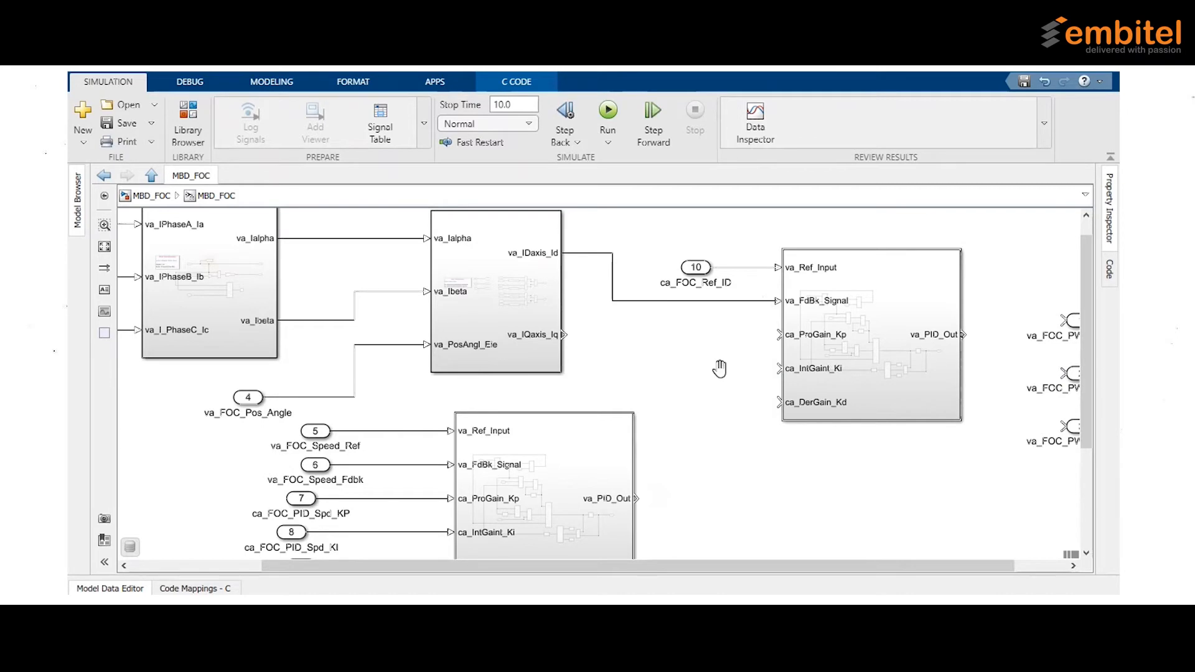
key(space)
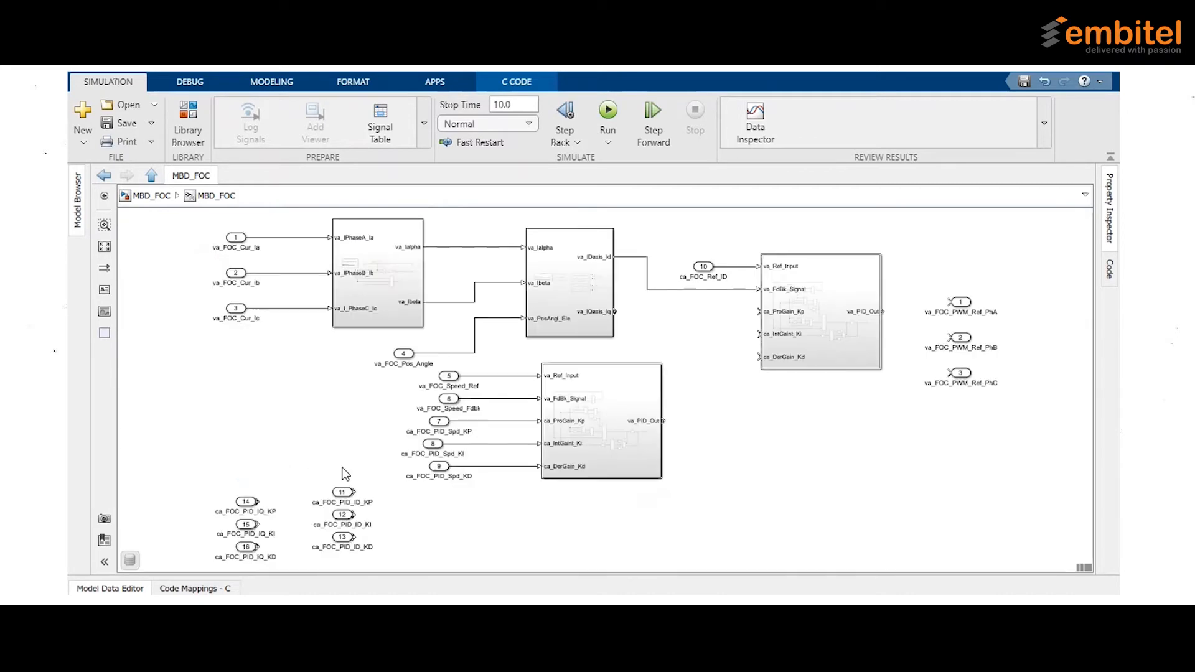
Move the ID gain inports (11 to 13) beside the ID-axis PID block and connect them to its Kp, Ki and Kd gain inputs
drag(347, 459, 778, 303)
scroll(737, 334, up, 3)
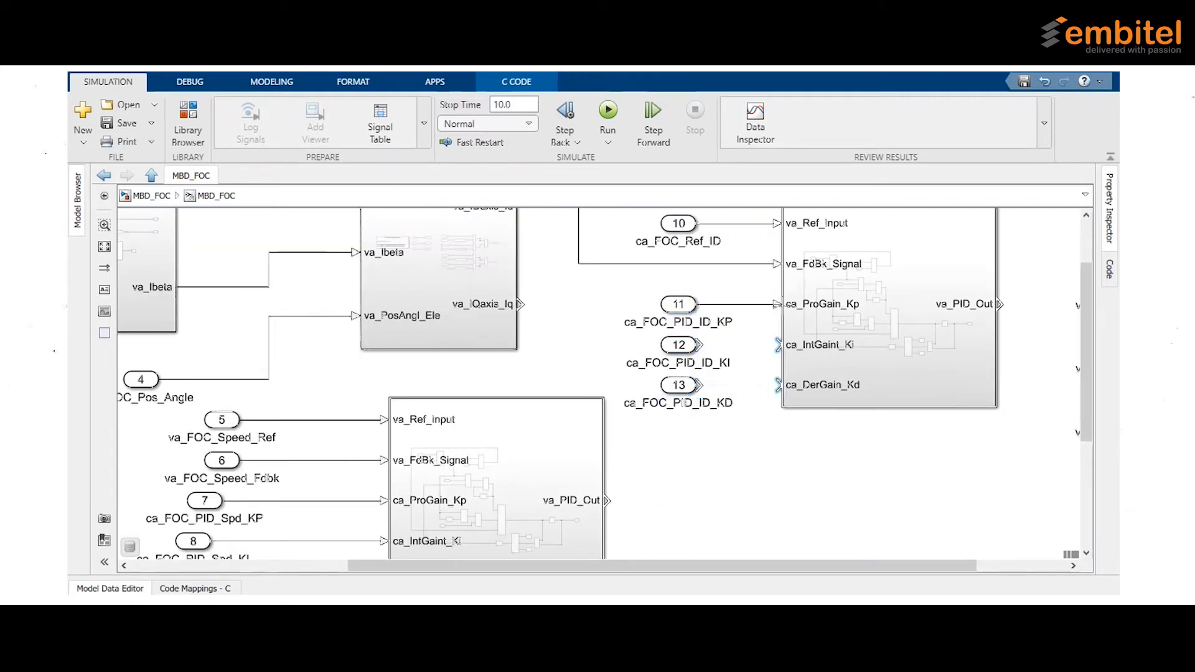
drag(700, 345, 780, 344)
drag(700, 385, 780, 385)
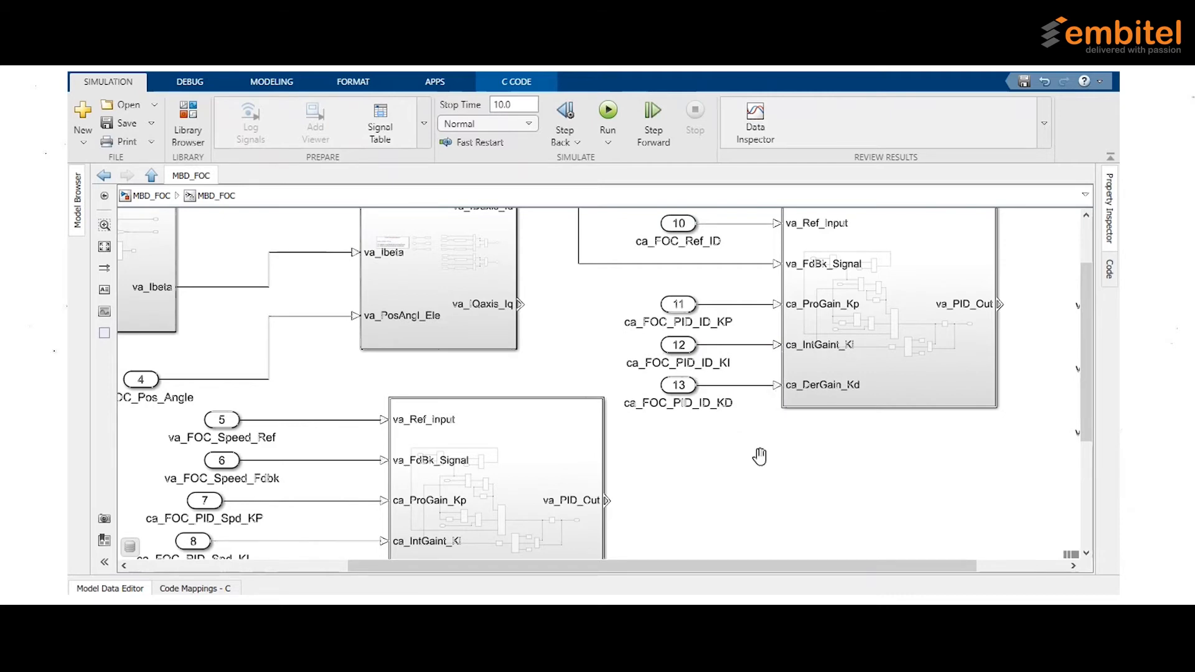
key(space)
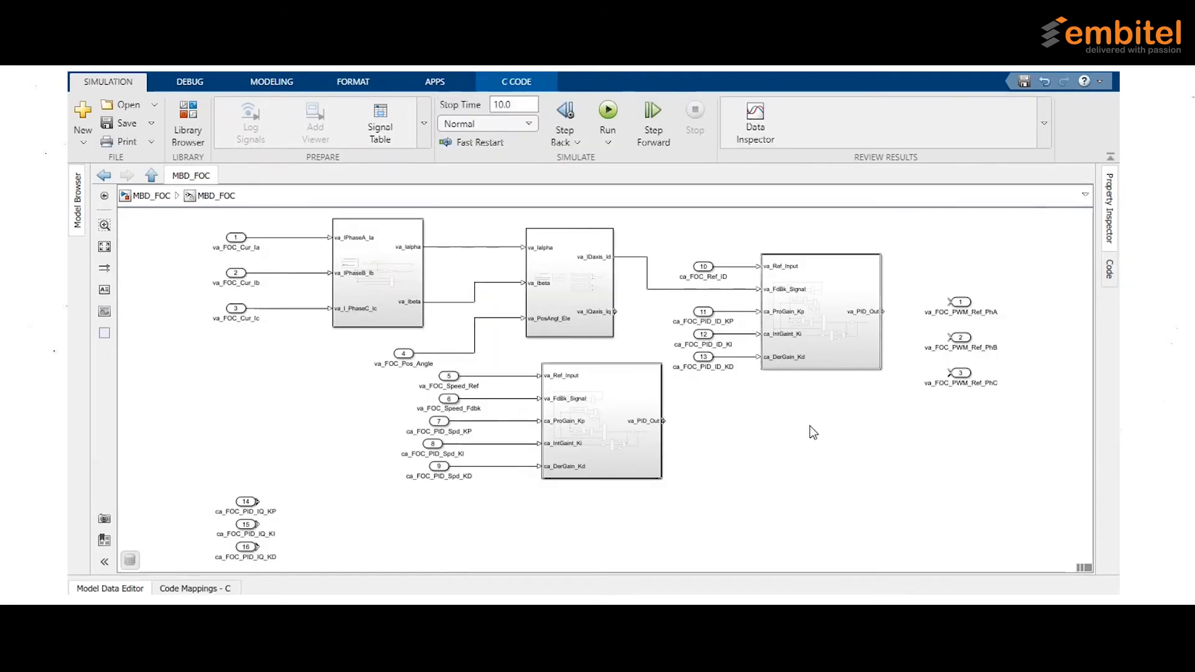
Paste a third PID_Control block and align it directly below the ID-axis PID block
key(ctrl+v)
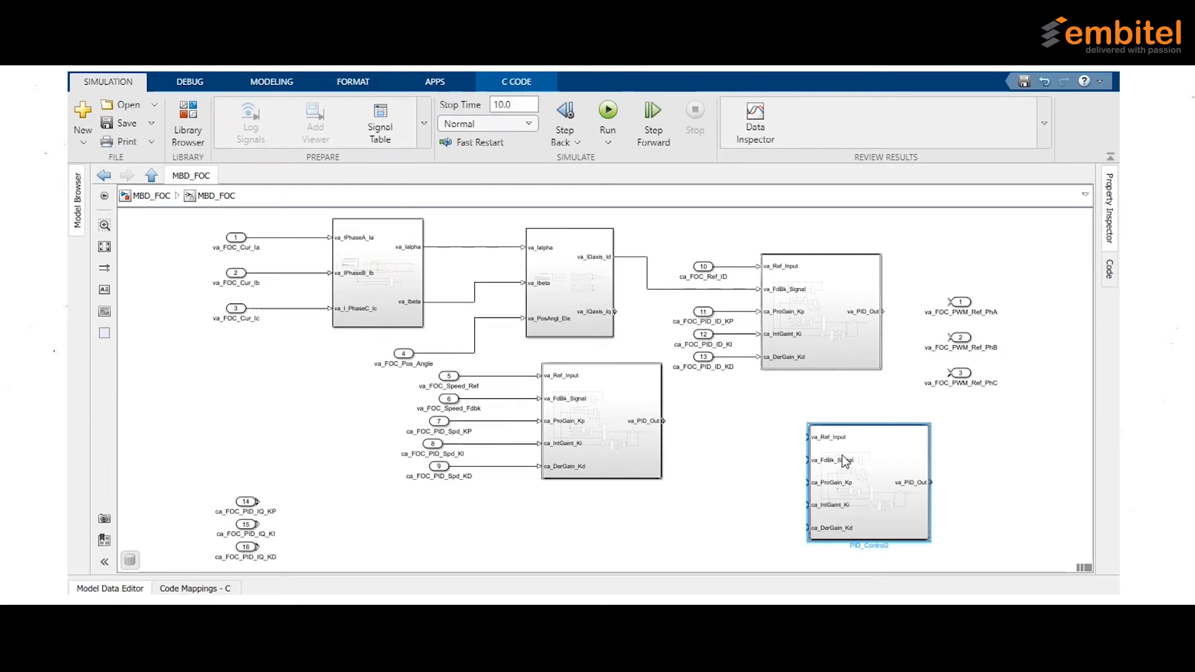
drag(835, 453, 794, 440)
click(726, 505)
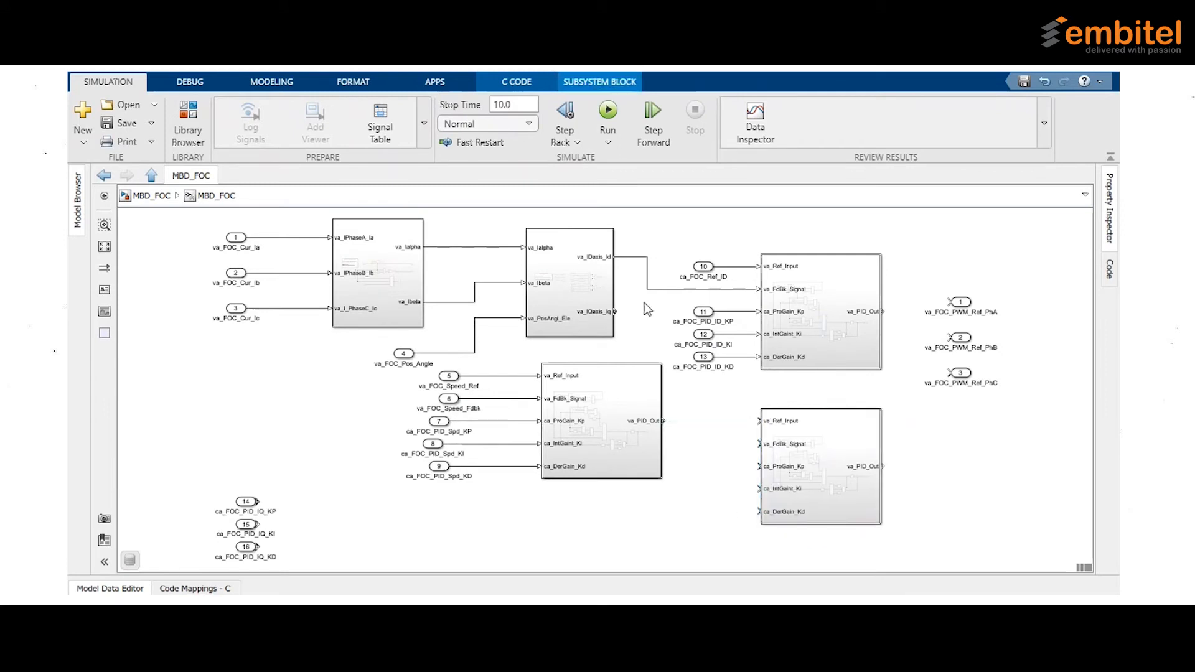
Connect the speed PID block's va_PID_Out to va_Ref_Input of the third PID block
scroll(642, 303, up, 3)
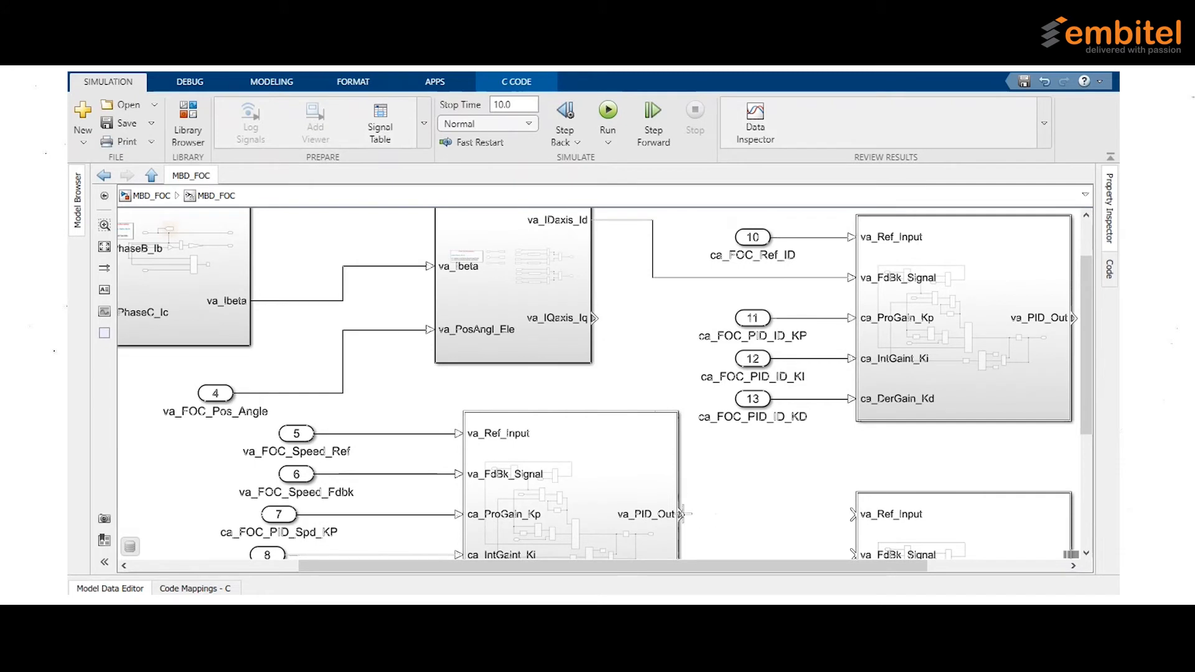
mouse_move(682, 514)
mouse_down()
mouse_move(879, 522)
mouse_move(860, 506)
mouse_up()
click(653, 475)
key(space)
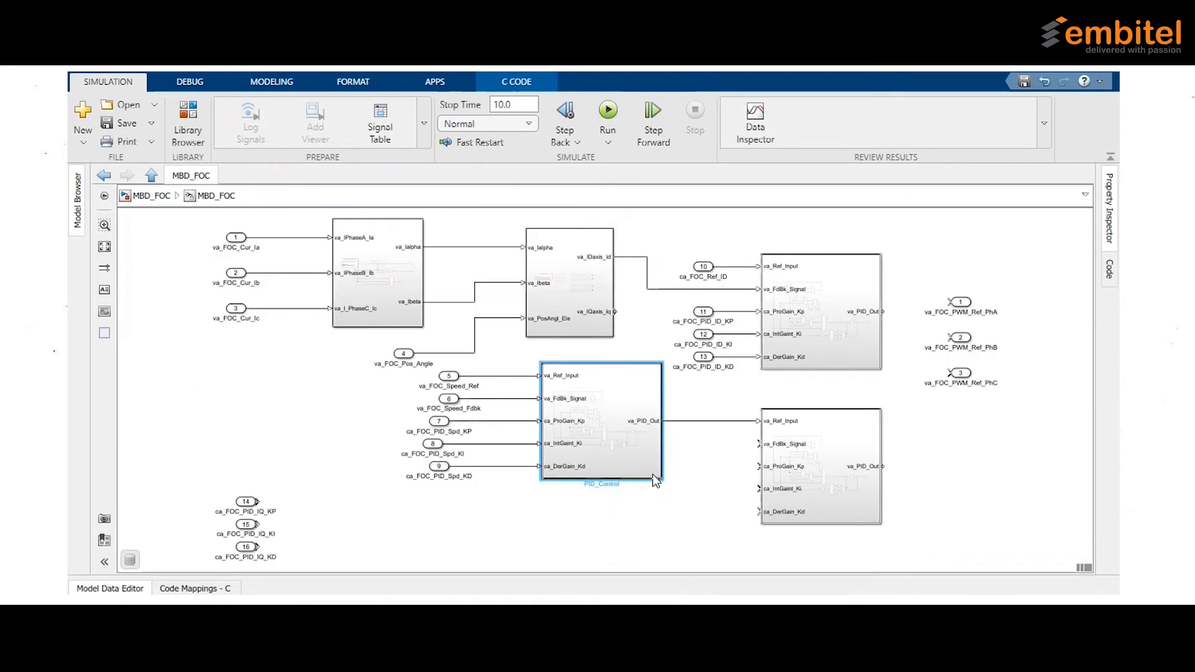
Connect the Park Transform's va_IQaxis_Iq output to va_FdBk_Signal of the third PID block
scroll(720, 473, up, 1)
click(752, 374)
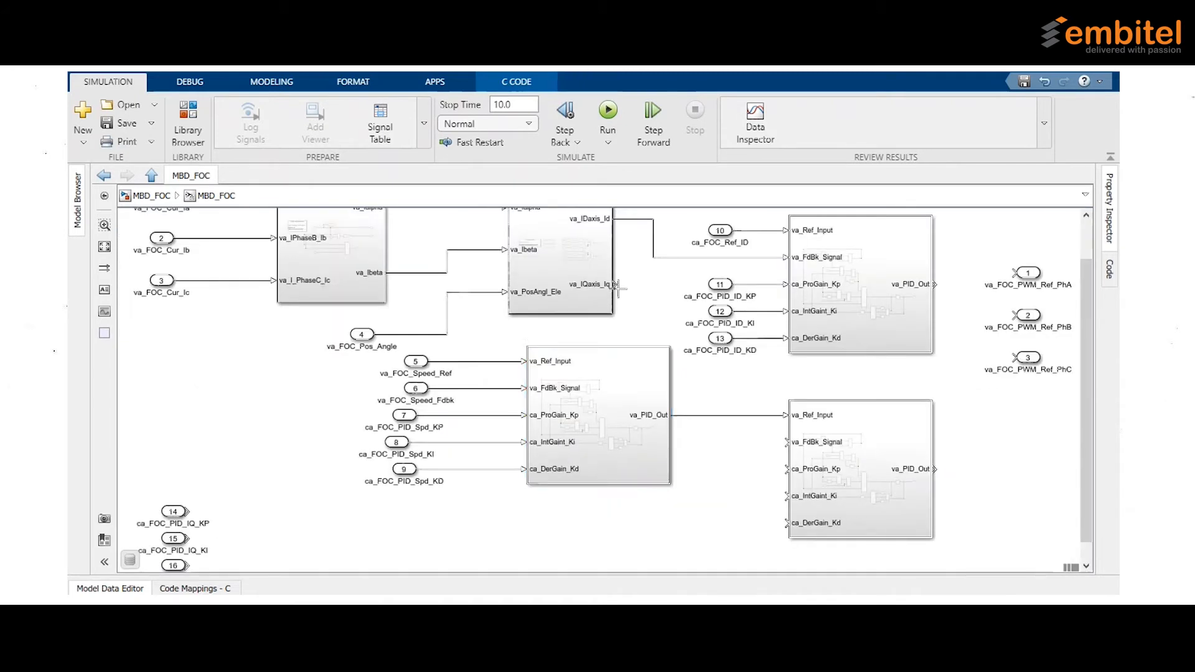
drag(616, 286, 788, 442)
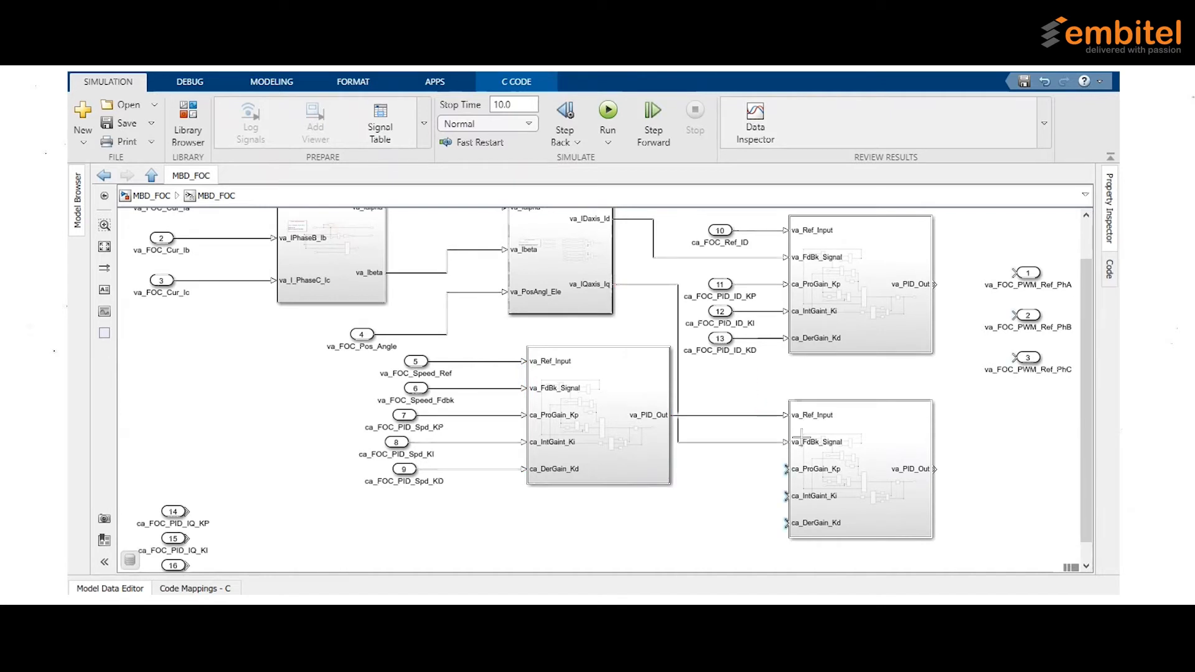
click(635, 286)
scroll(591, 288, up, 1)
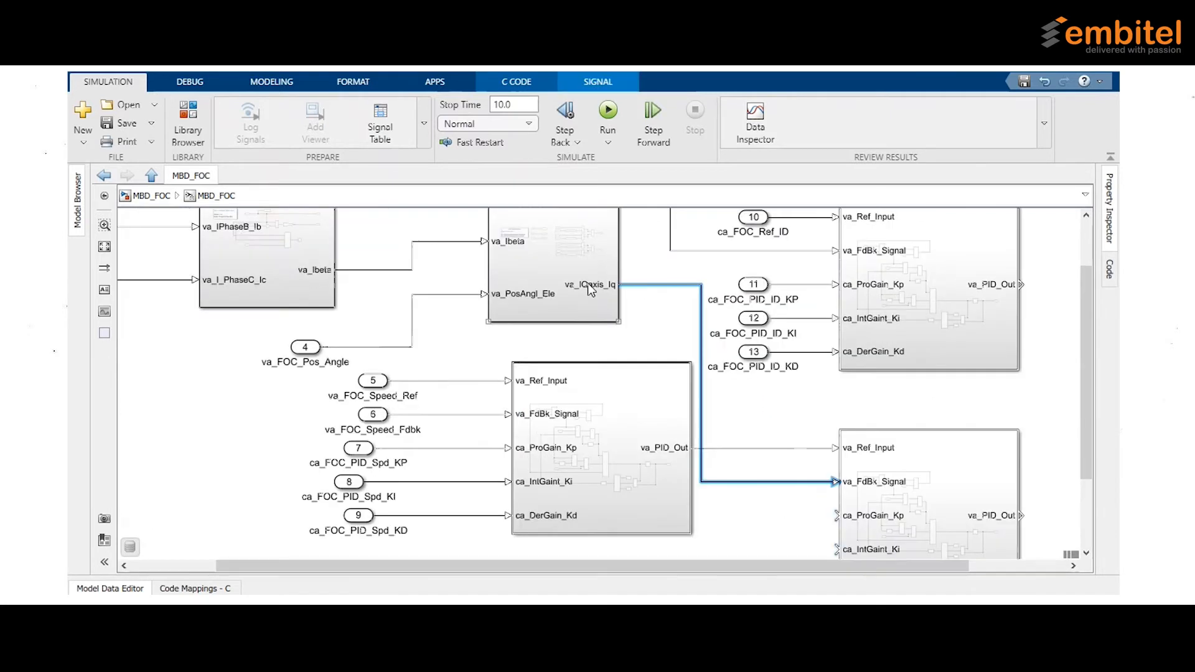
click(590, 289)
click(658, 285)
key(space)
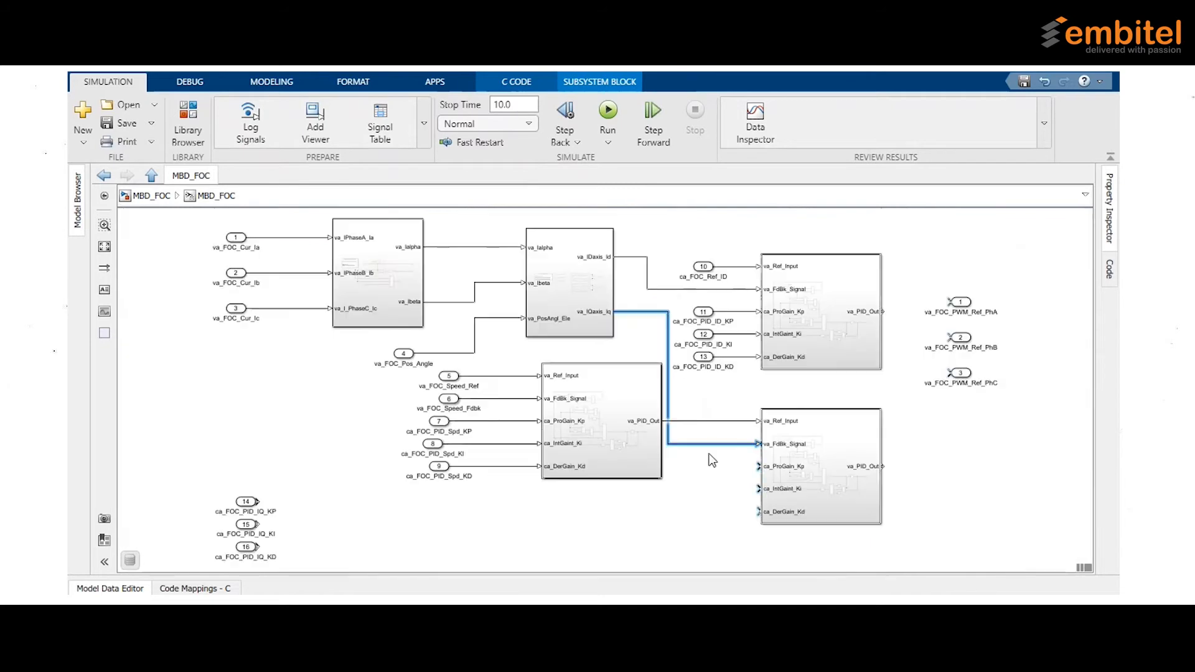
scroll(722, 470, up, 3)
key(space)
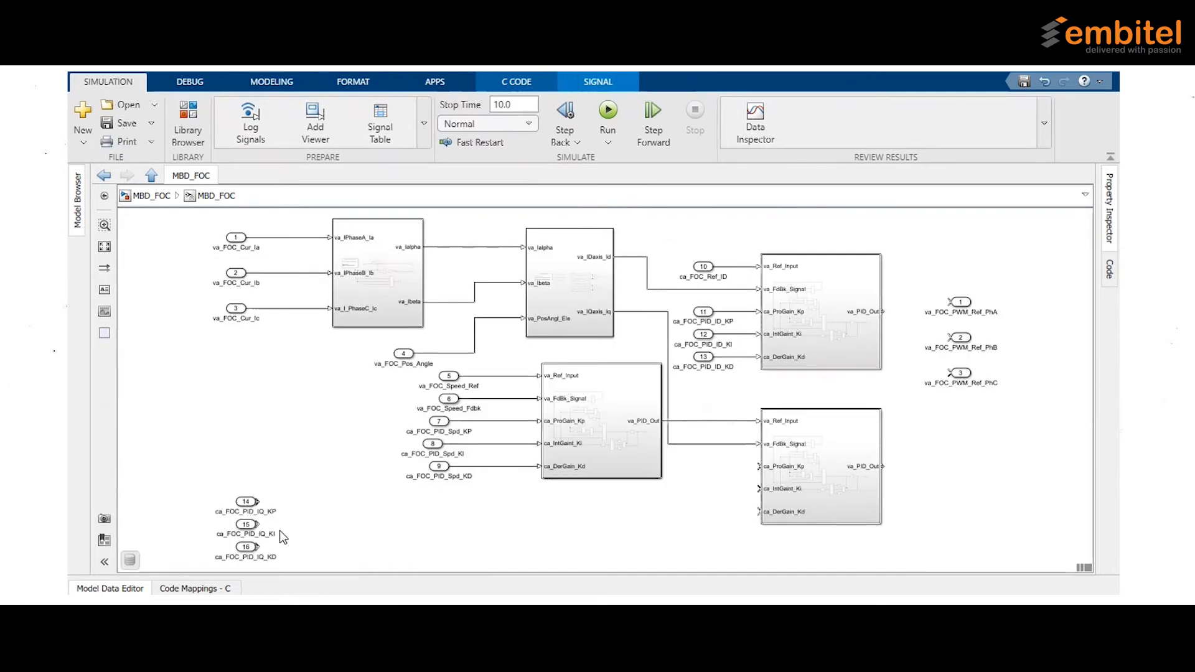
Move the IQ gain inports (14 to 16) beside the third PID block and connect ca_FOC_PID_IQ_KP to ca_ProGain_Kp
click(244, 451)
drag(232, 457, 259, 565)
drag(252, 504, 709, 469)
click(749, 475)
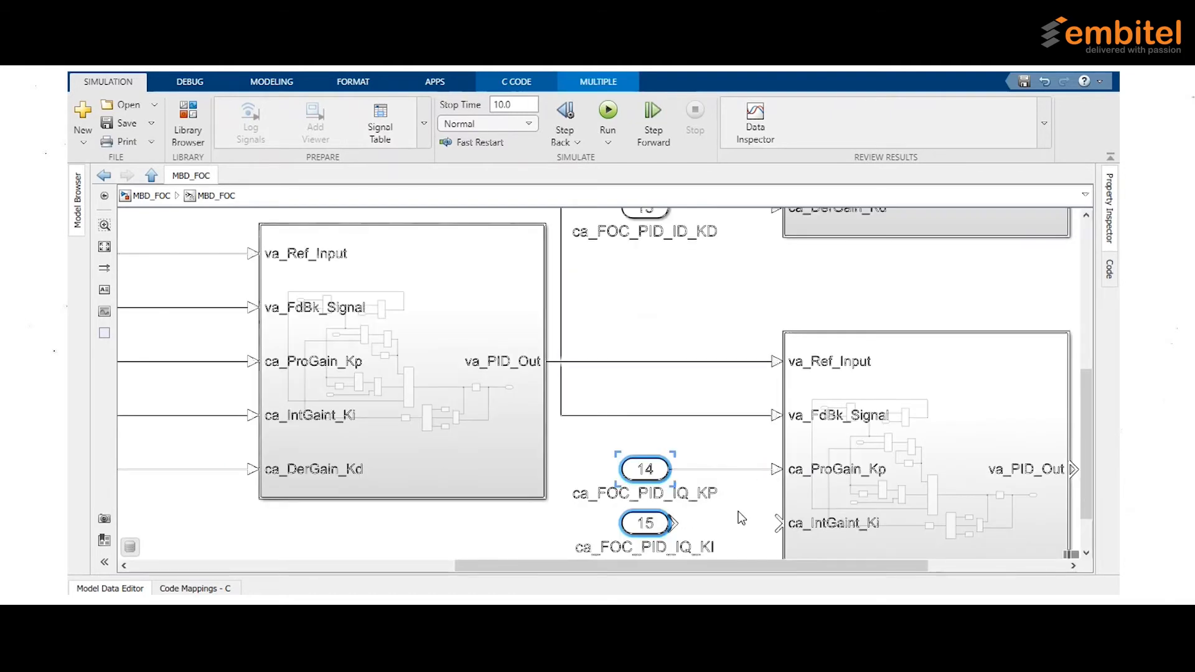
Connect ca_FOC_PID_IQ_KI to ca_IntGaint_Ki and ca_FOC_PID_IQ_KD to ca_DerGain_Kd on the third PID block
click(739, 513)
key(space)
scroll(737, 522, up, 3)
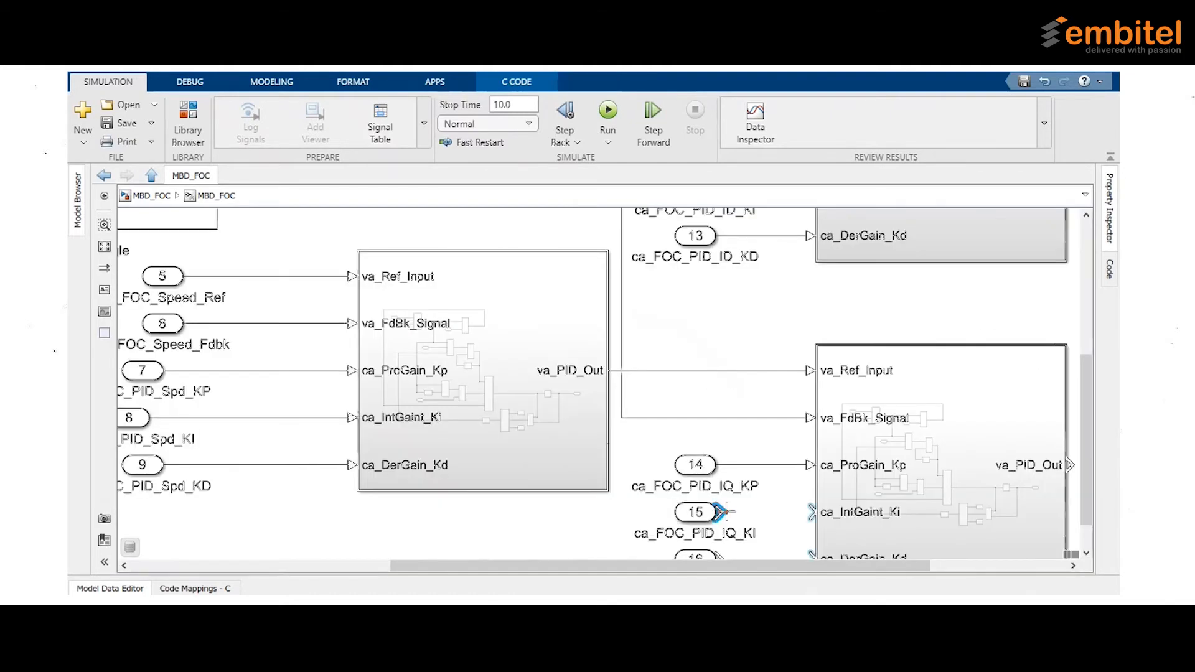
click(749, 512)
key(space)
scroll(721, 540, up, 3)
click(740, 540)
key(space)
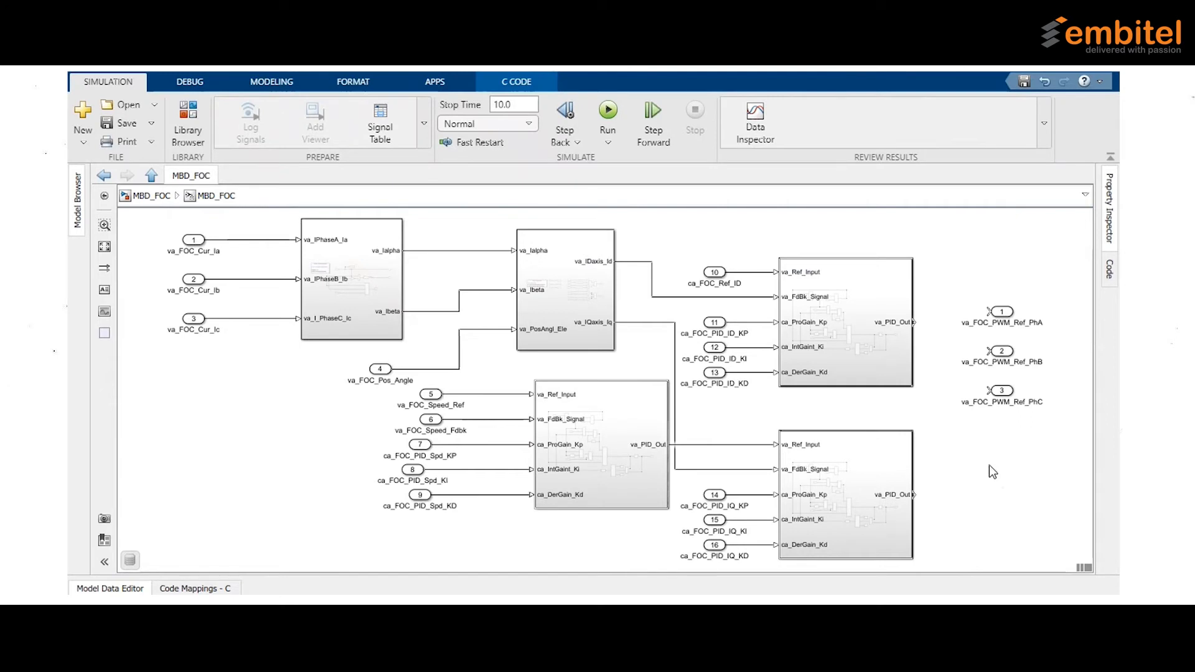
Move the three va_FOC_PWM_Ref outports farther away from the ID and IQ PID blocks to free space for more blocks
click(833, 311)
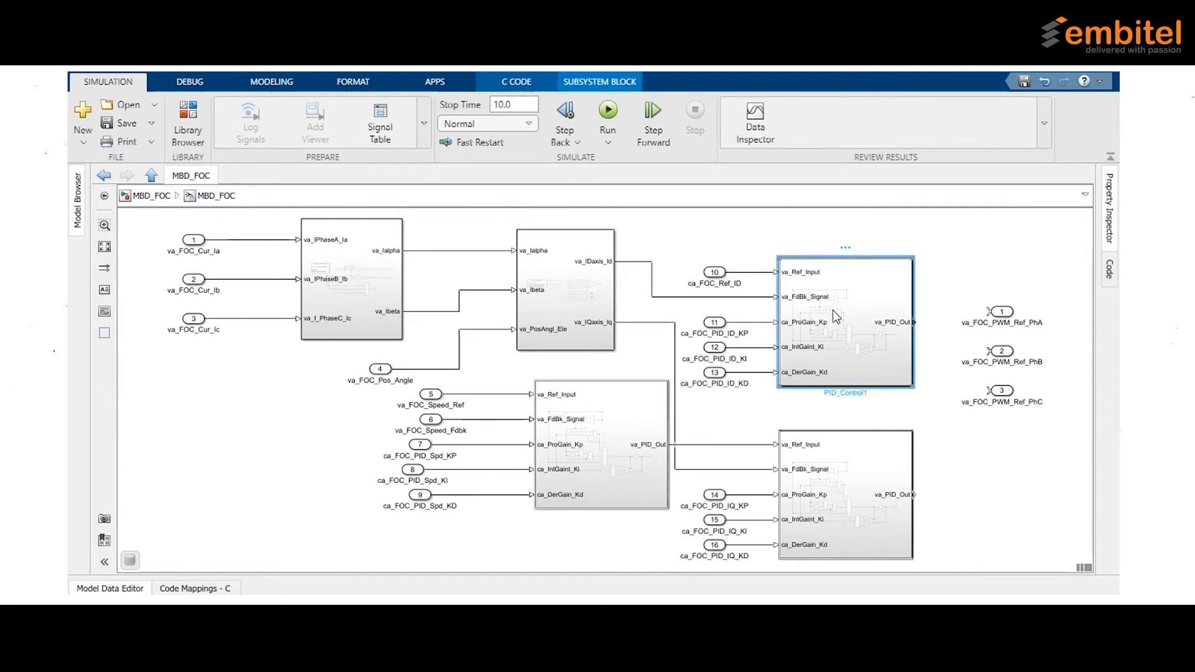
click(850, 502)
click(966, 310)
drag(987, 274, 1116, 400)
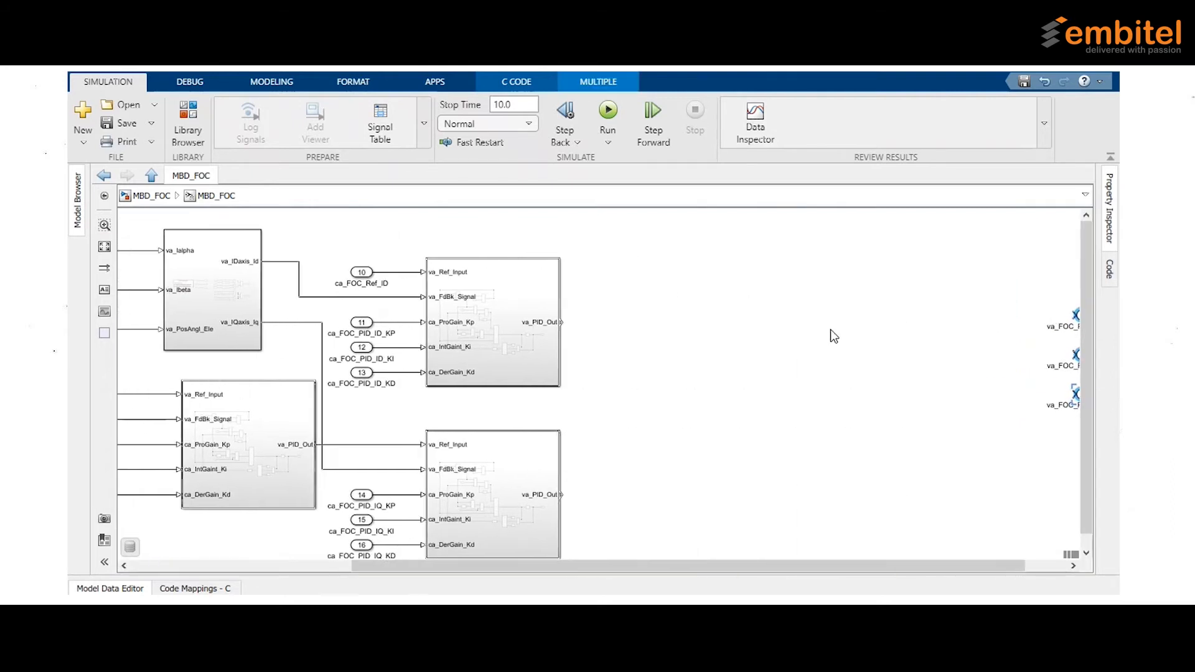
click(802, 275)
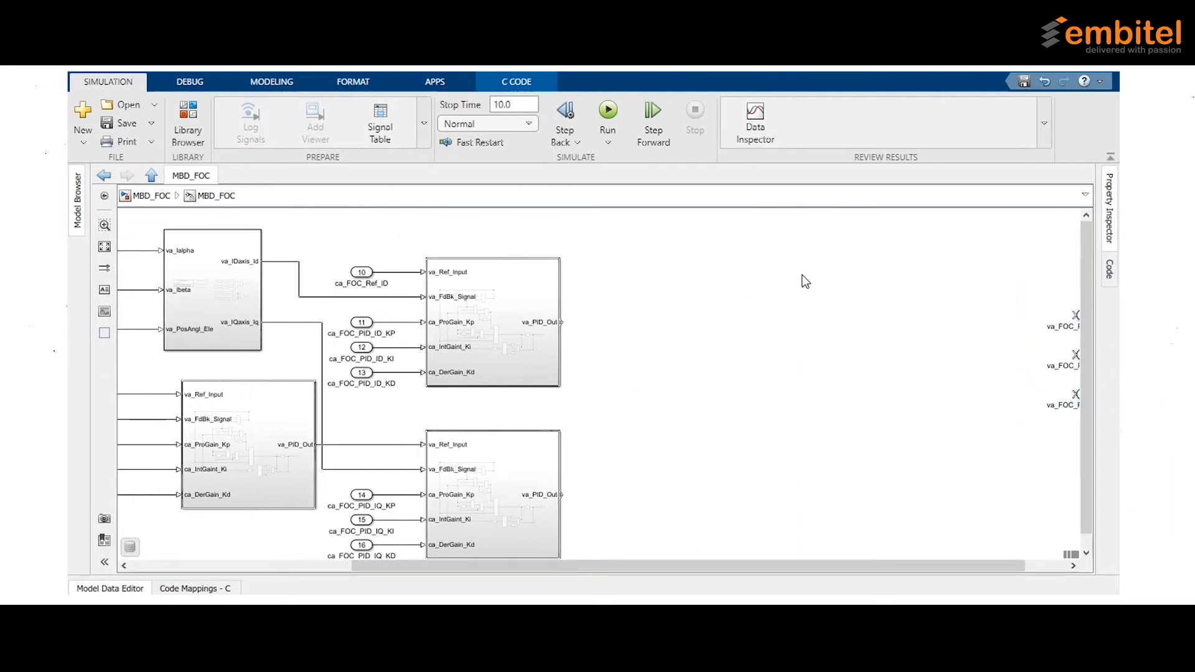
Examine the InversePark Transform block's equations and internal structure in FOC_Lib, and return to MBD_FOC
key(alt+Tab)
click(780, 348)
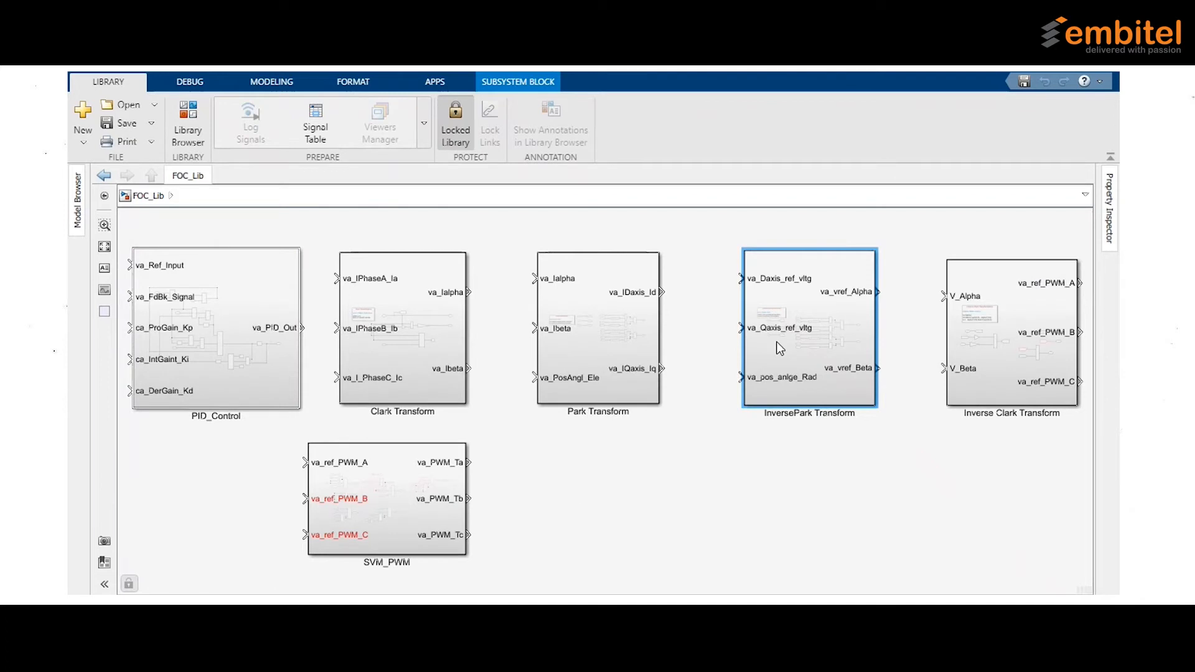
shift+click(1005, 338)
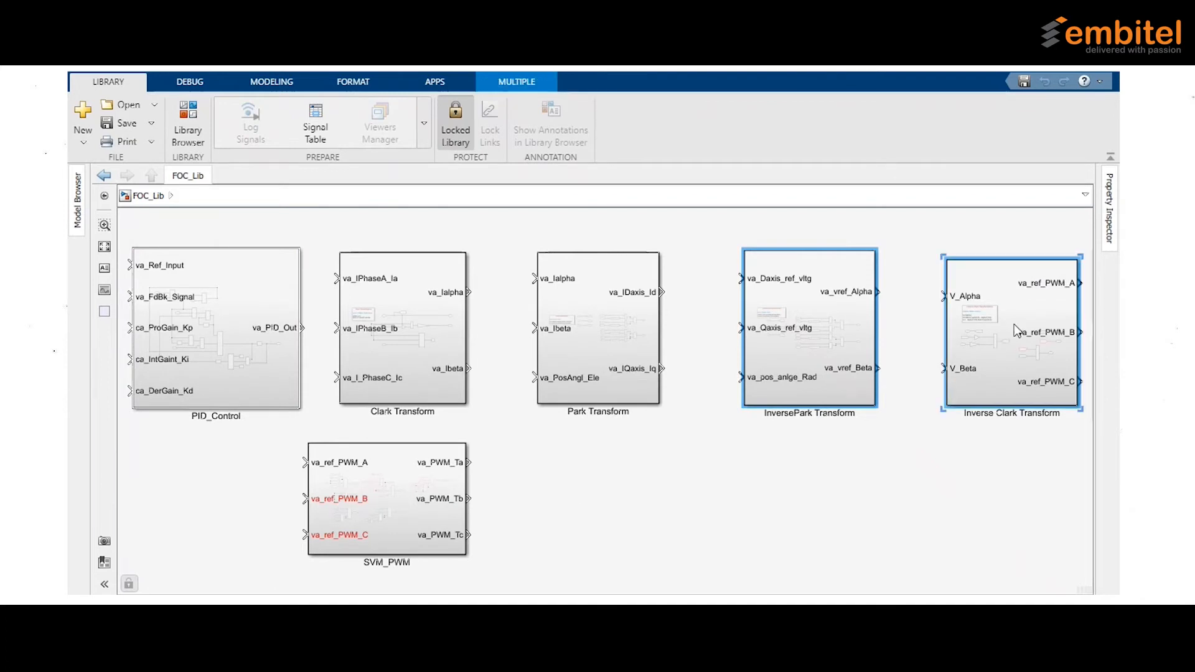
click(774, 461)
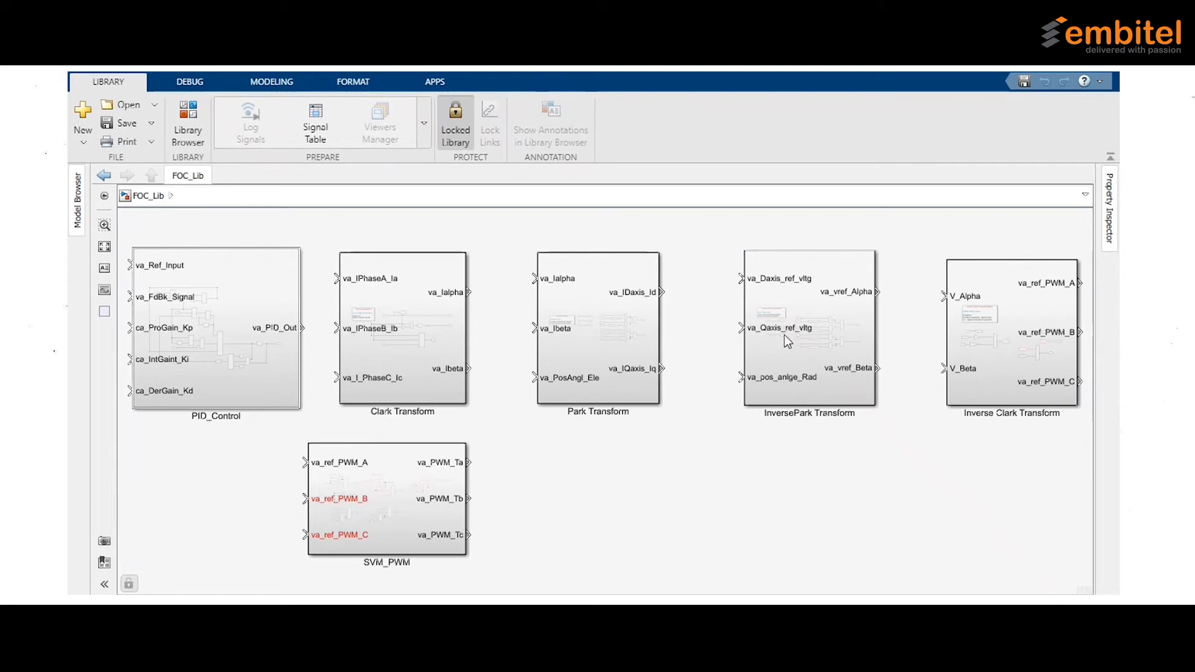
double_click(784, 335)
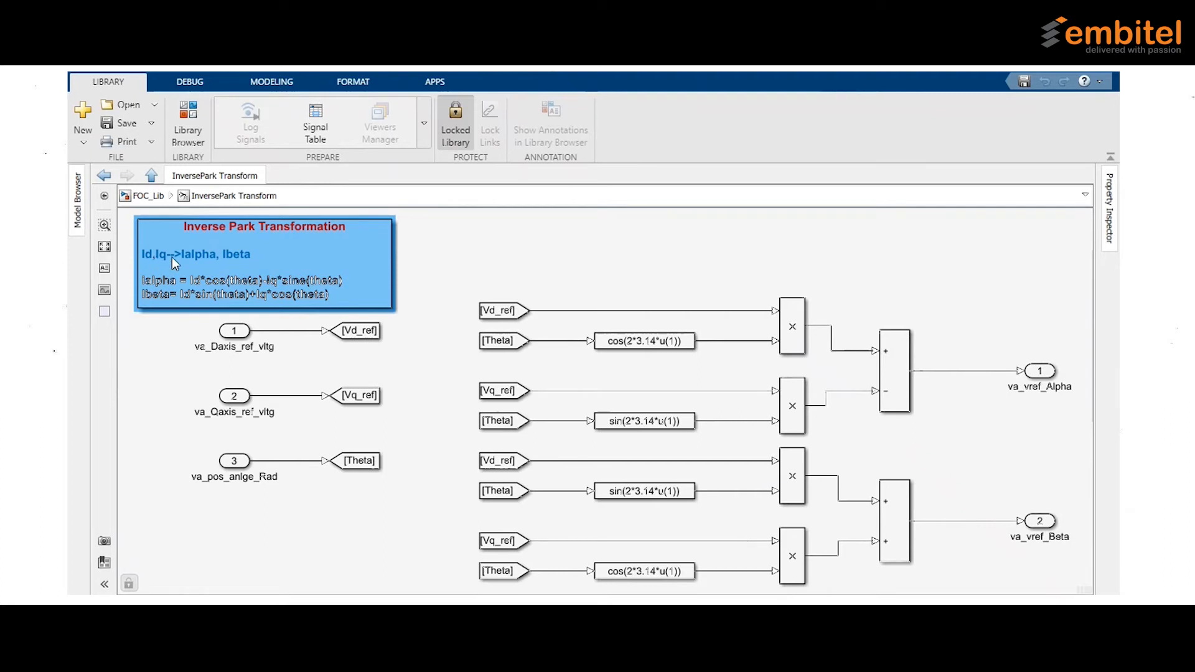
click(457, 248)
click(155, 198)
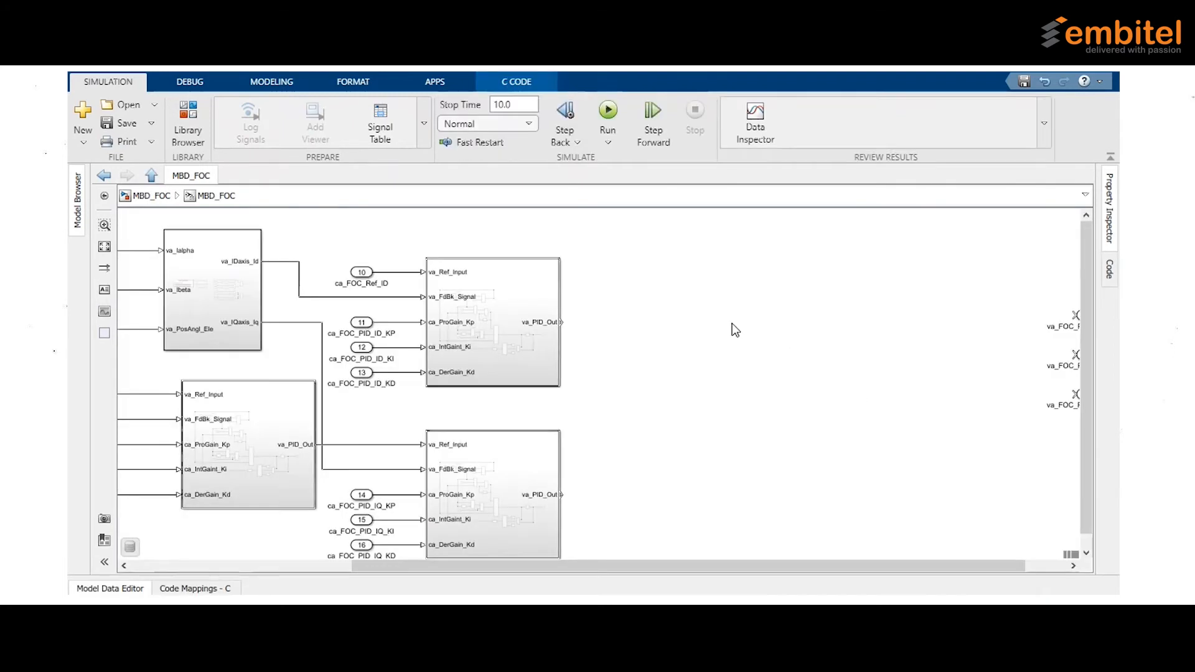
Add the InversePark Transform block beside the ID PID block and connect va_PID_Out to va_Daxis_ref_vltg in a straight line
key(ctrl+v)
scroll(680, 349, up, 3)
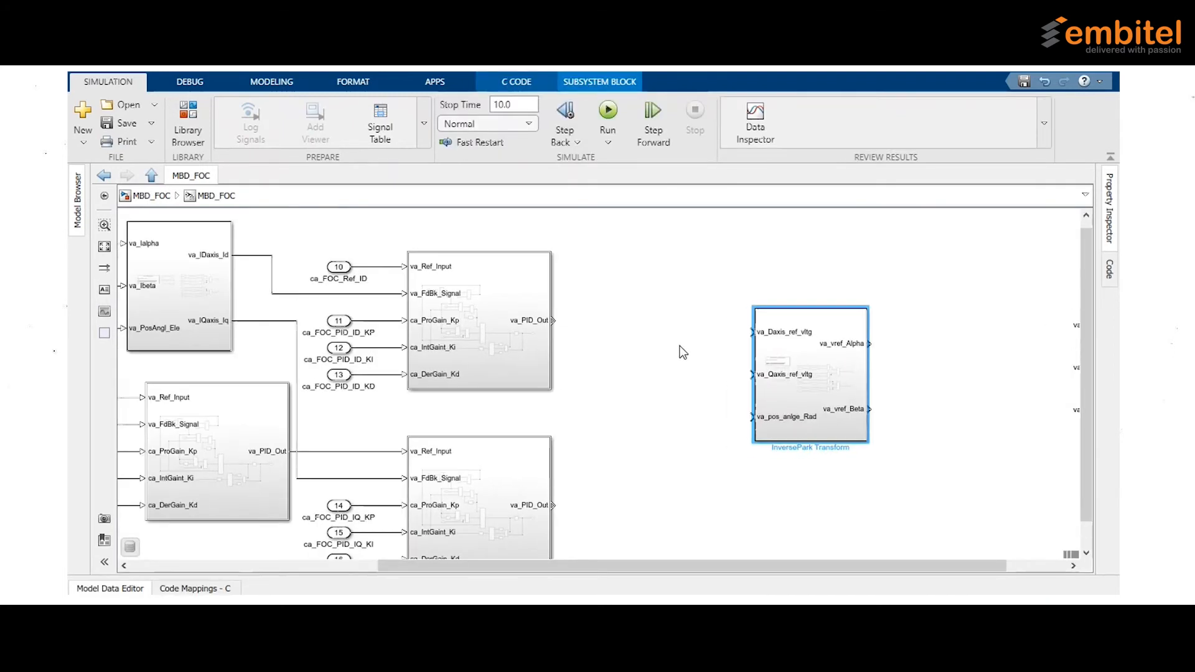
mouse_move(490, 307)
mouse_down()
mouse_move(739, 308)
mouse_move(786, 325)
mouse_up()
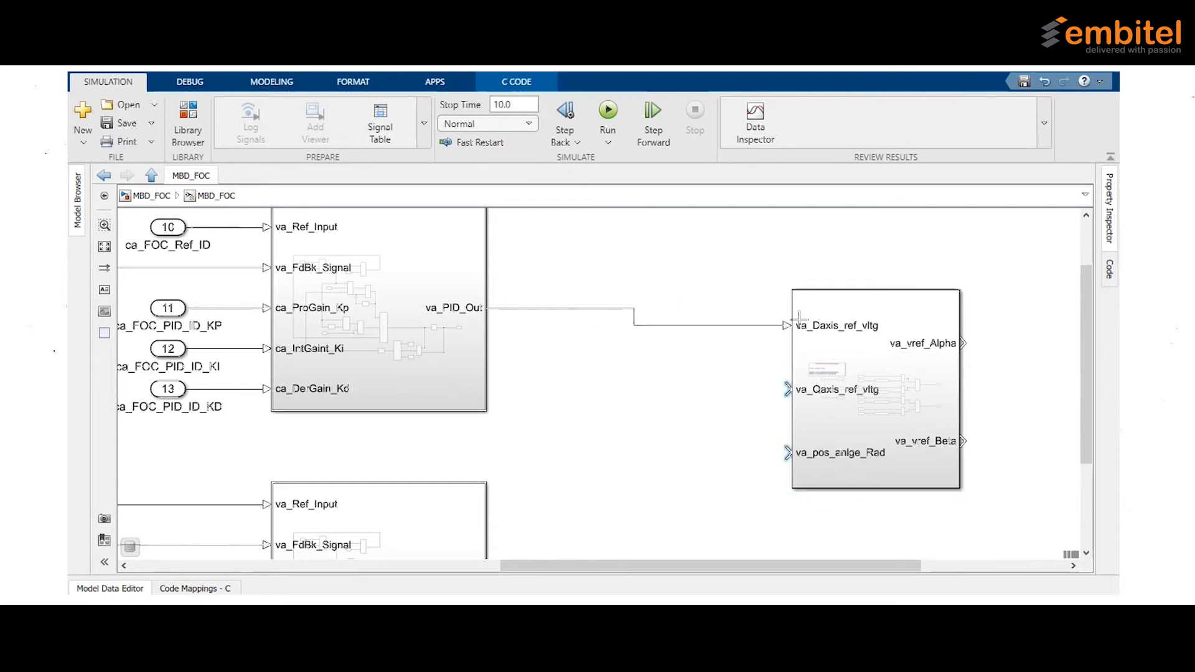
click(896, 393)
key(Up)
key(Up)
key(Up)
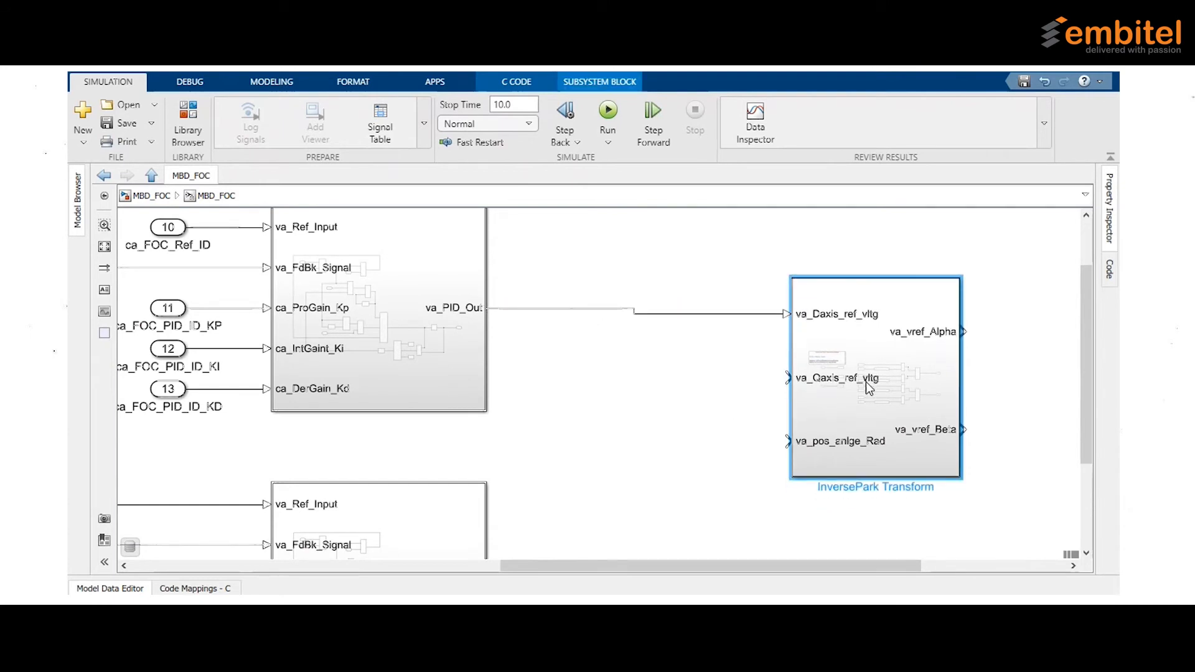
Connect the IQ PID block's va_PID_Out to va_Qaxis_ref_vltg on the InversePark Transform block
scroll(739, 386, down, 3)
scroll(672, 446, up, 1)
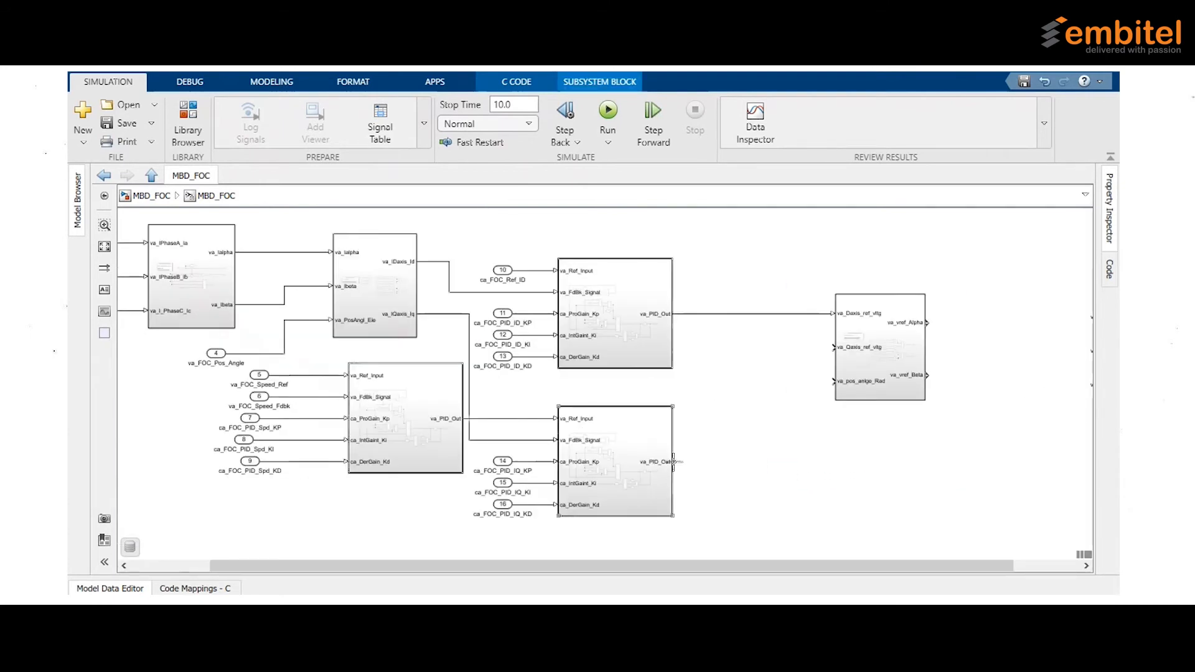
drag(674, 461, 832, 347)
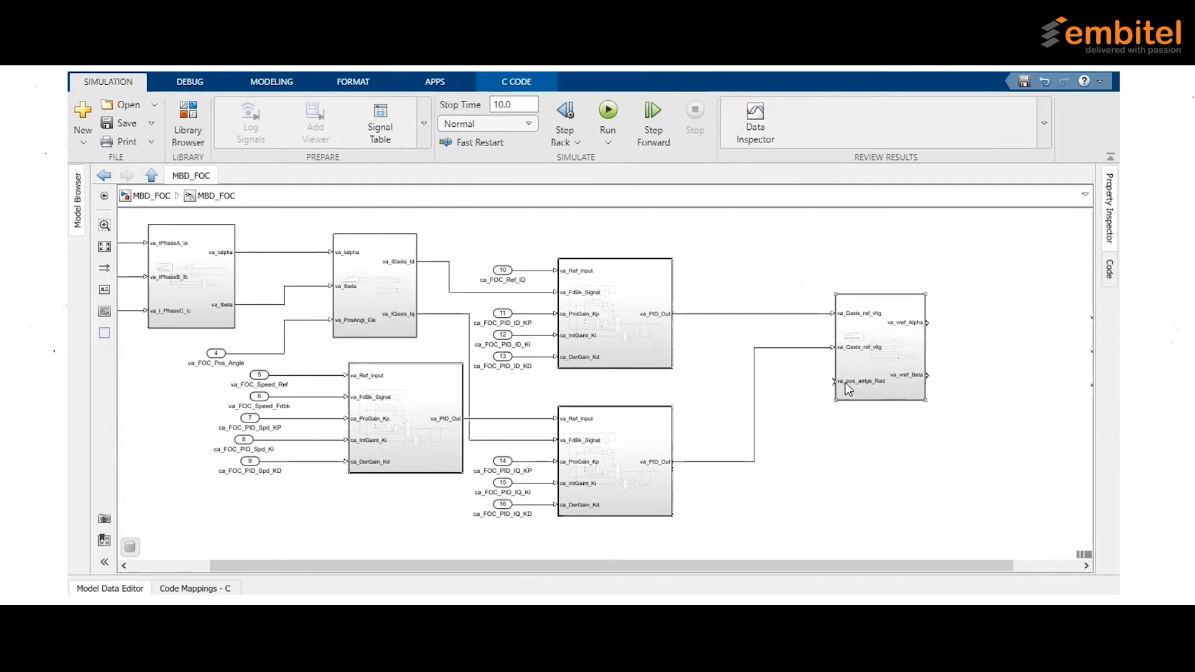
Move the va_FOC_Pos_Angle inport away from the Park block and branch its signal to va_pos_anlge_Rad on the InversePark Transform block
scroll(832, 386, up, 1)
scroll(358, 367, down, 2)
scroll(284, 381, up, 2)
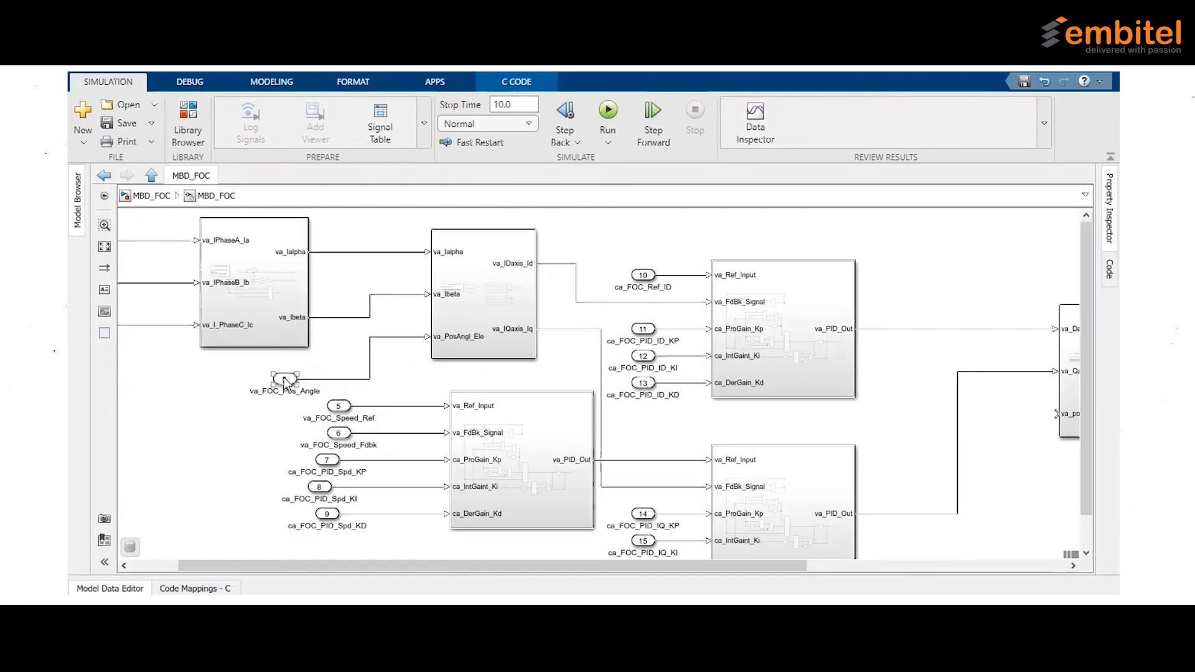
drag(285, 381, 223, 383)
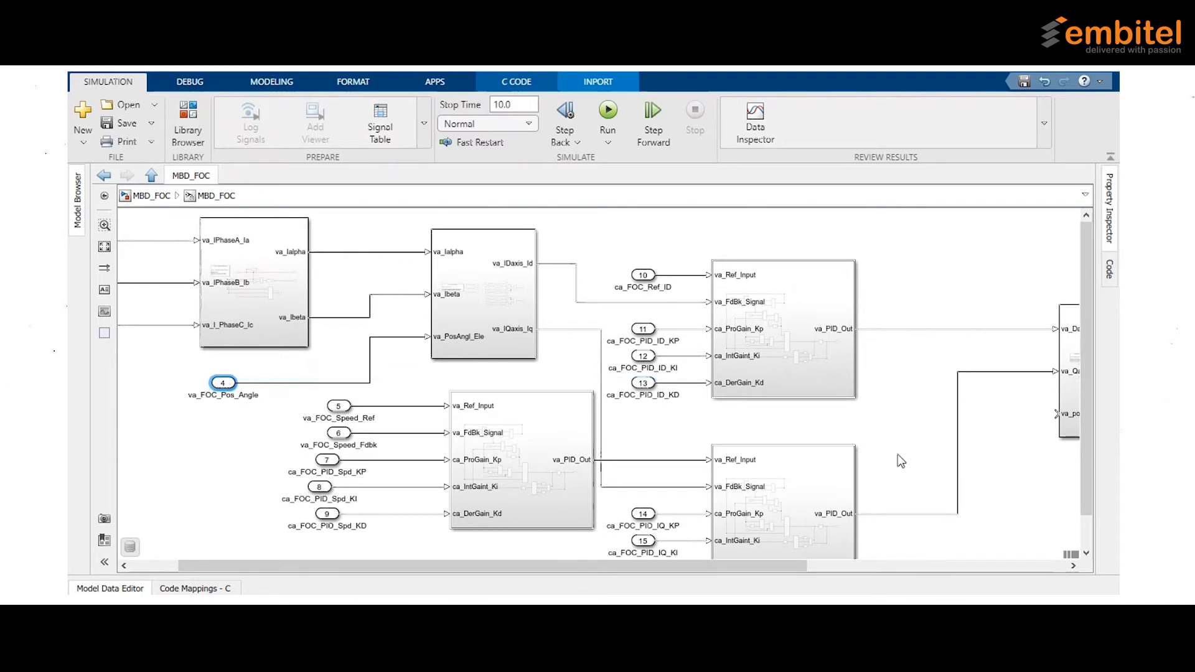
drag(1056, 413, 365, 380)
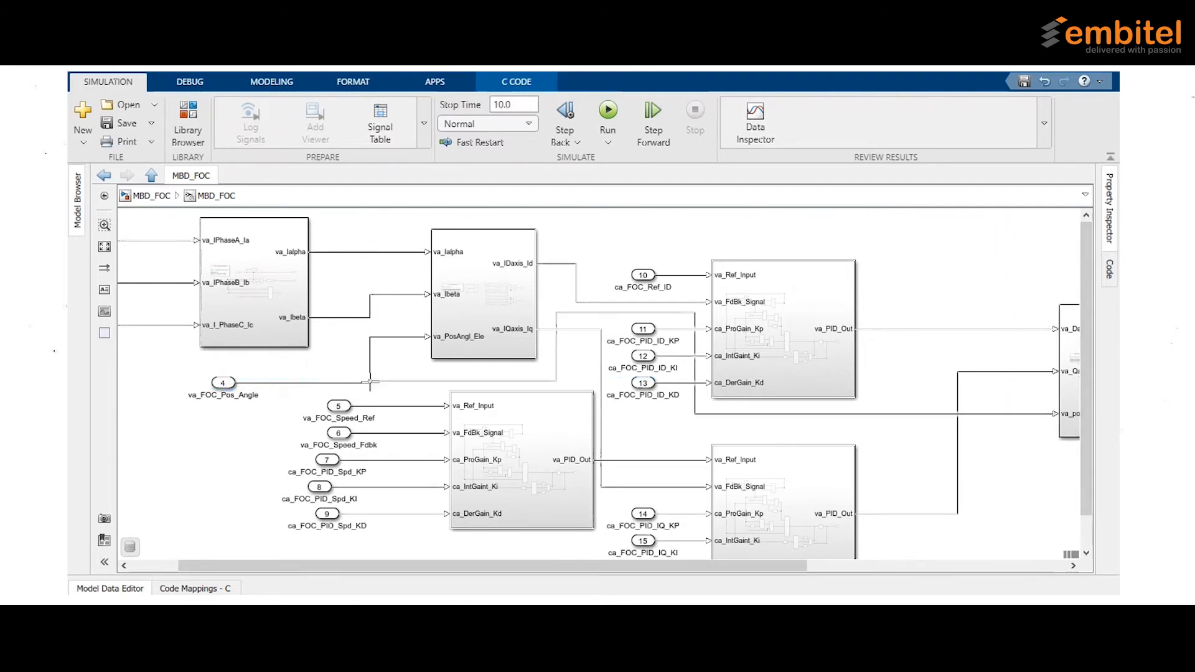
Shift the speed and IQ PID blocks with their inports down, and place the ID PID block back level with its inports
key(space)
drag(803, 540, 260, 390)
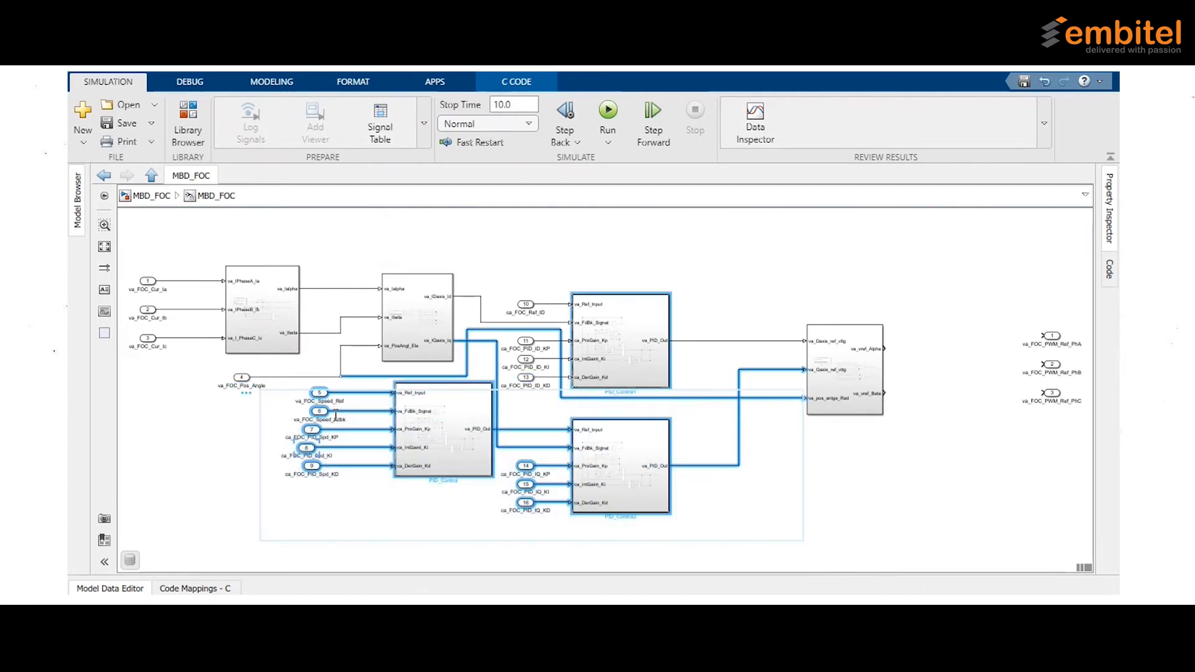
drag(334, 412, 334, 471)
click(622, 468)
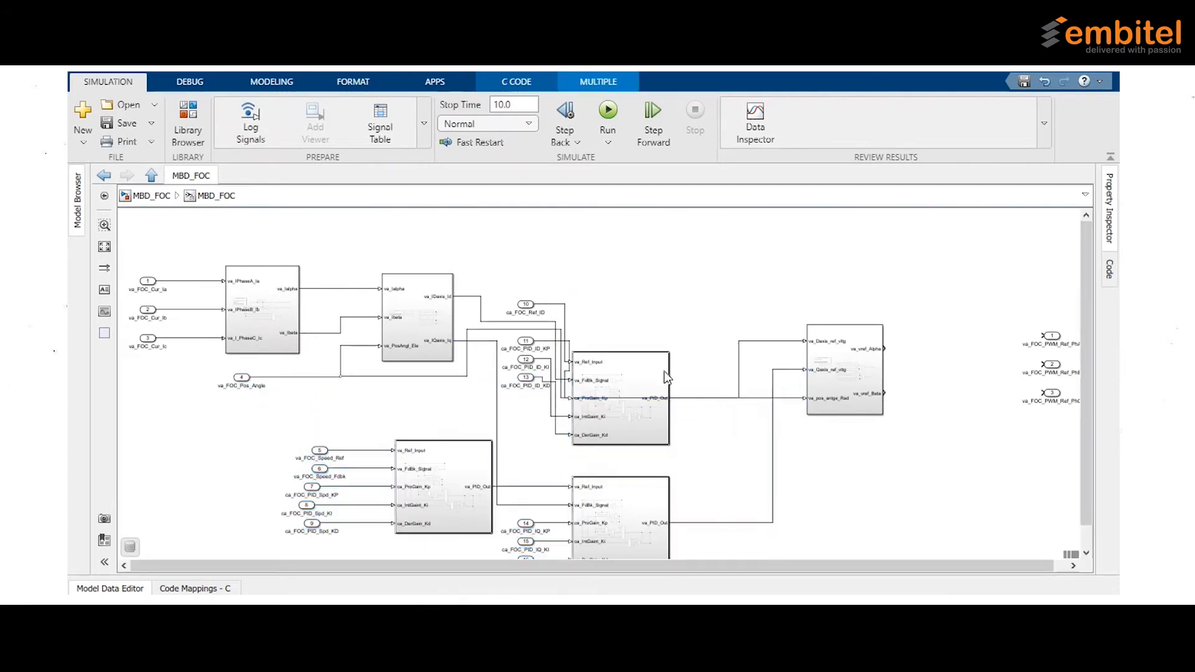
drag(651, 373, 658, 400)
drag(661, 323, 662, 308)
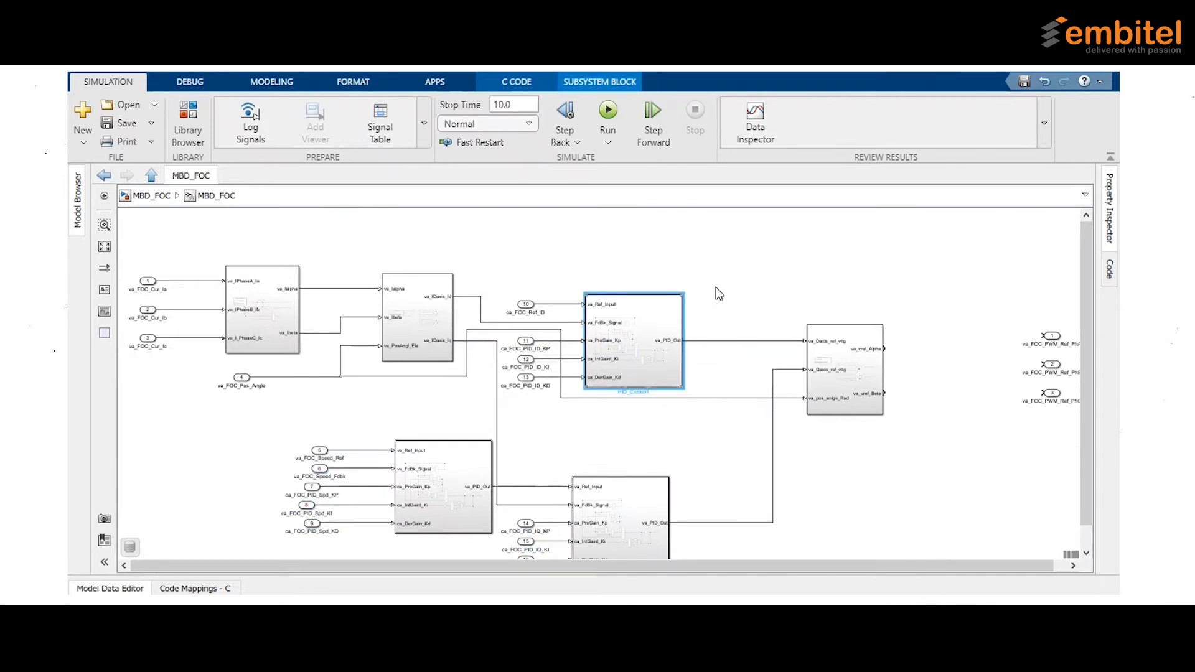
click(508, 358)
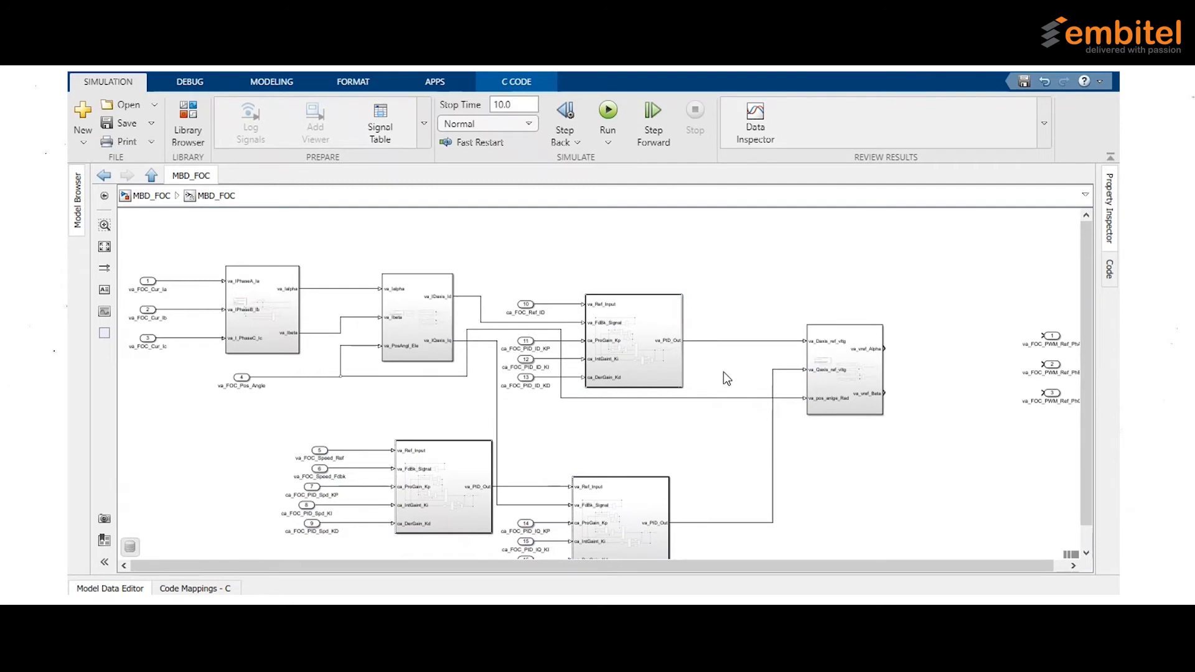
Reroute the position angle branch straight between the PID blocks and align the va_FOC_Pos_Angle inport with it
scroll(723, 371, down, 1)
drag(467, 334, 501, 334)
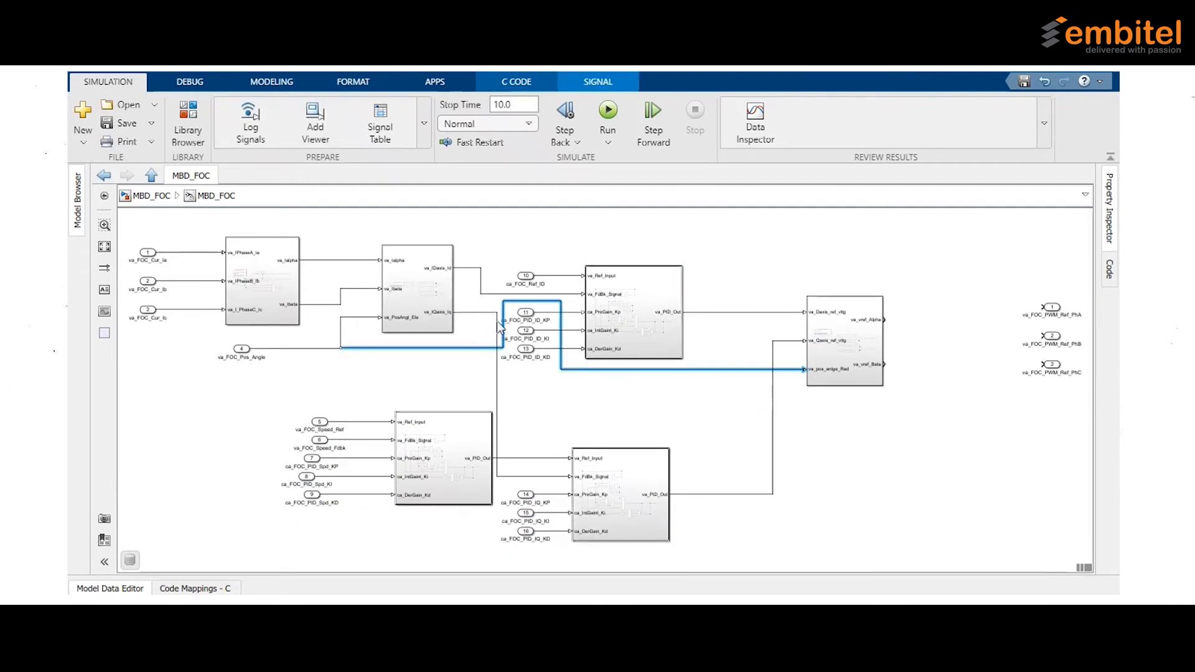
drag(512, 303, 517, 372)
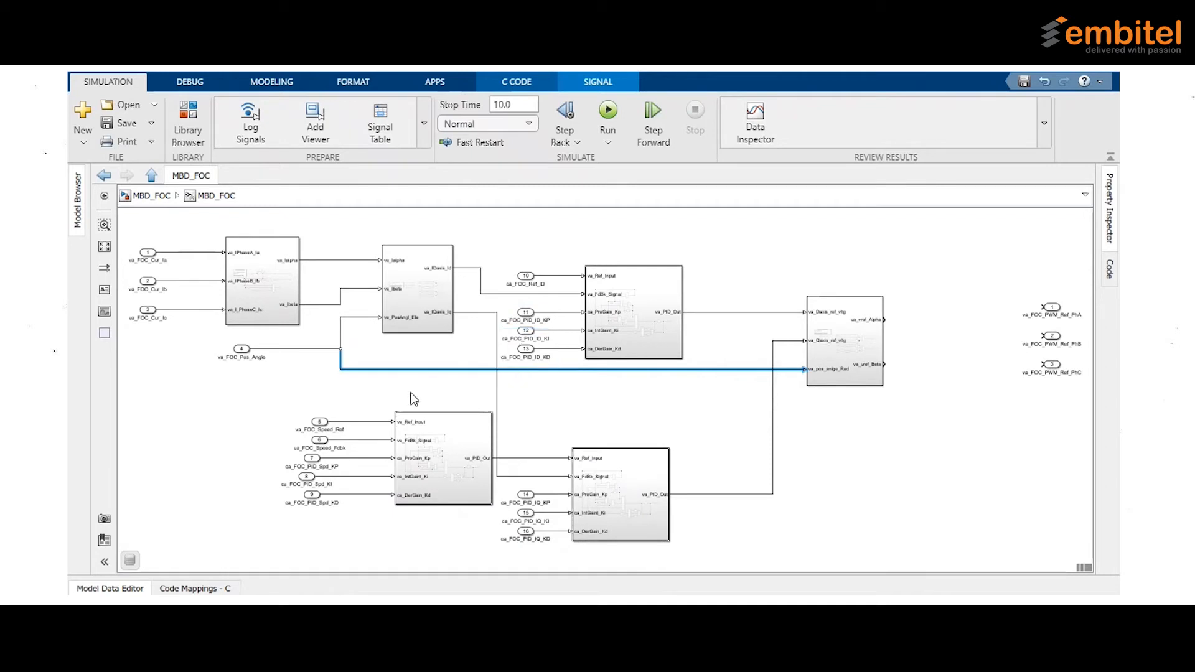
click(241, 349)
drag(241, 349, 241, 370)
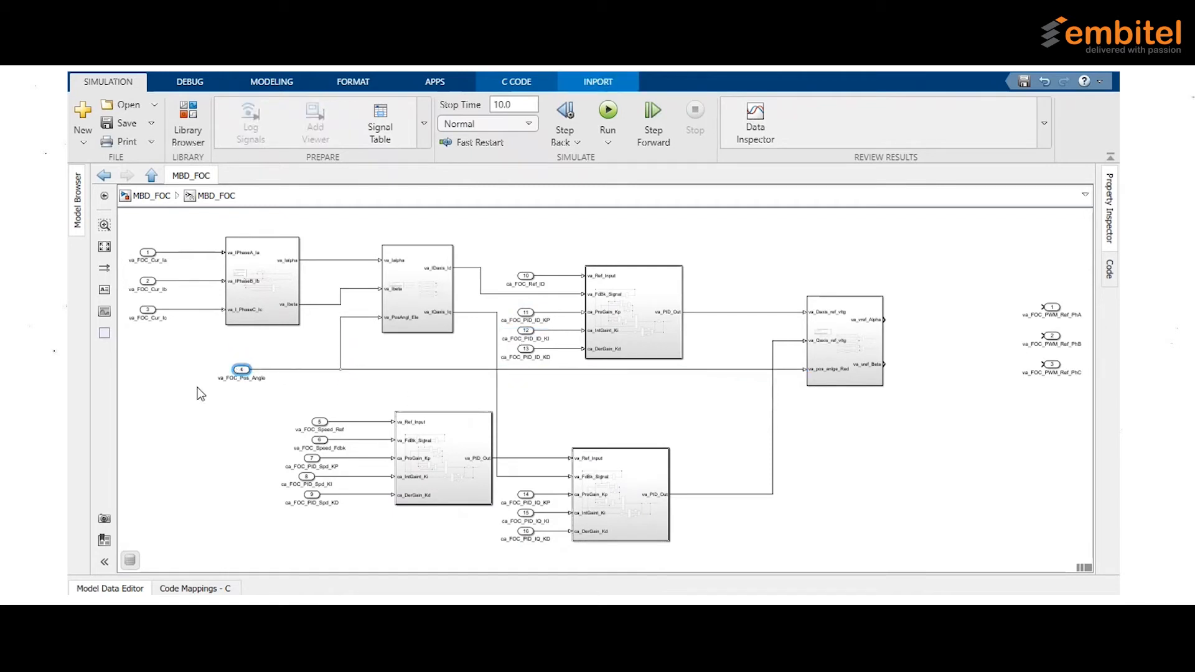
Examine the Inverse Clark Transform block's equations and internal structure in FOC_Lib
click(869, 344)
scroll(882, 386, up, 1)
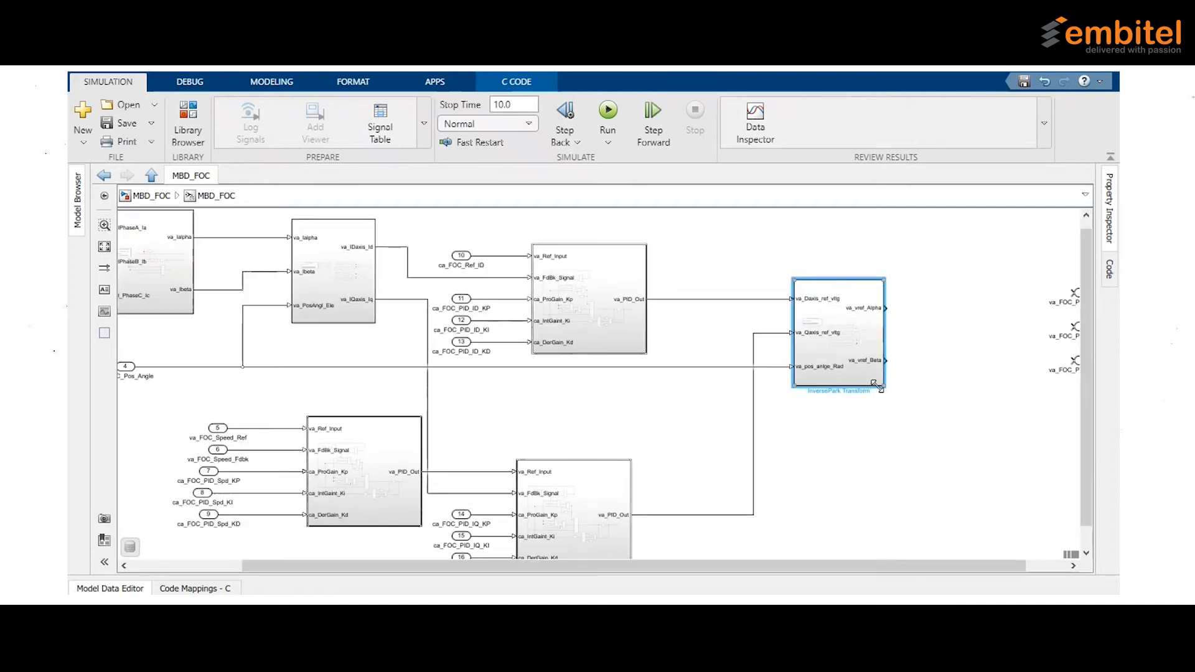
key(ctrl+l)
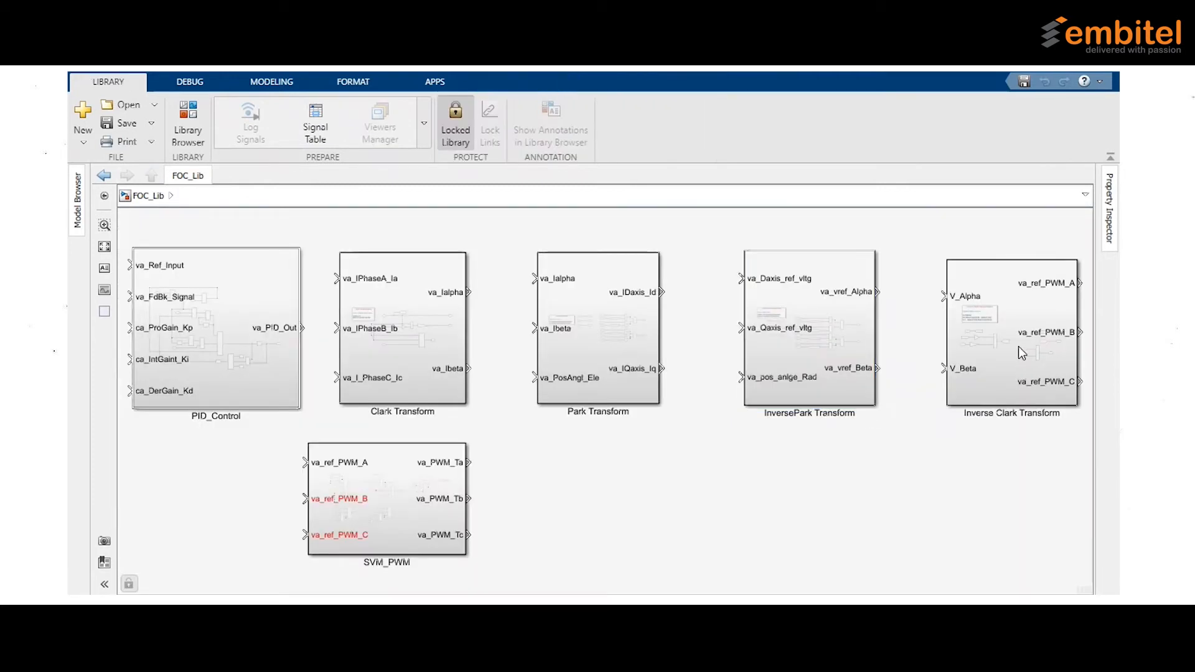
click(1017, 346)
double_click(1017, 346)
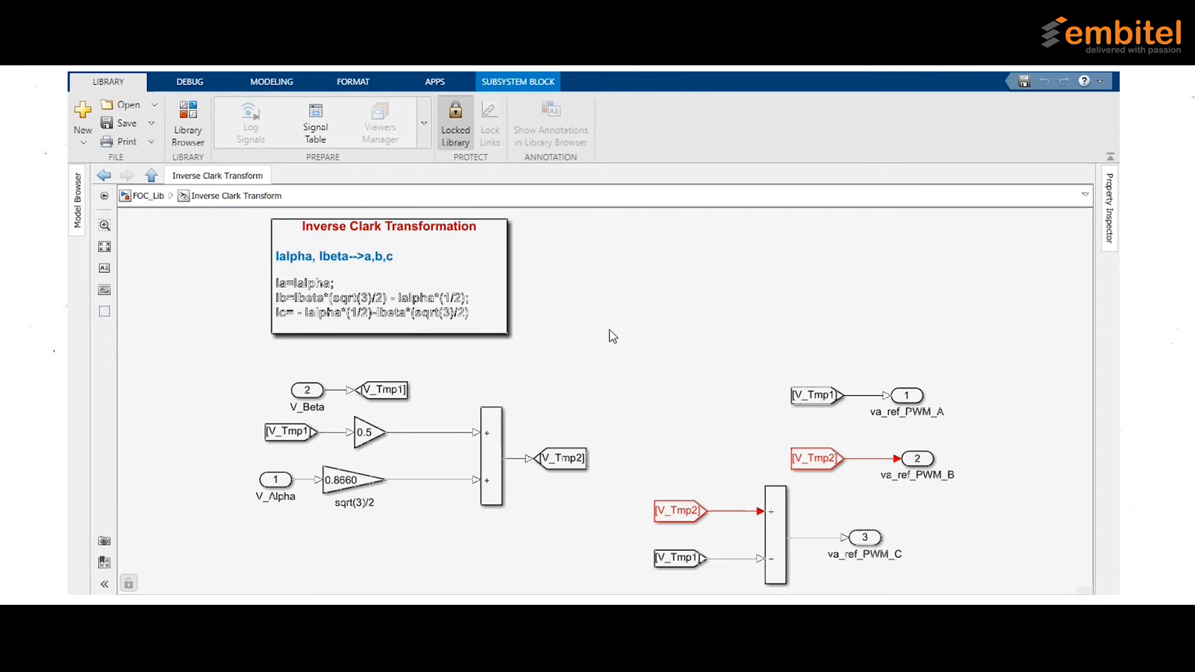
scroll(275, 284, up, 1)
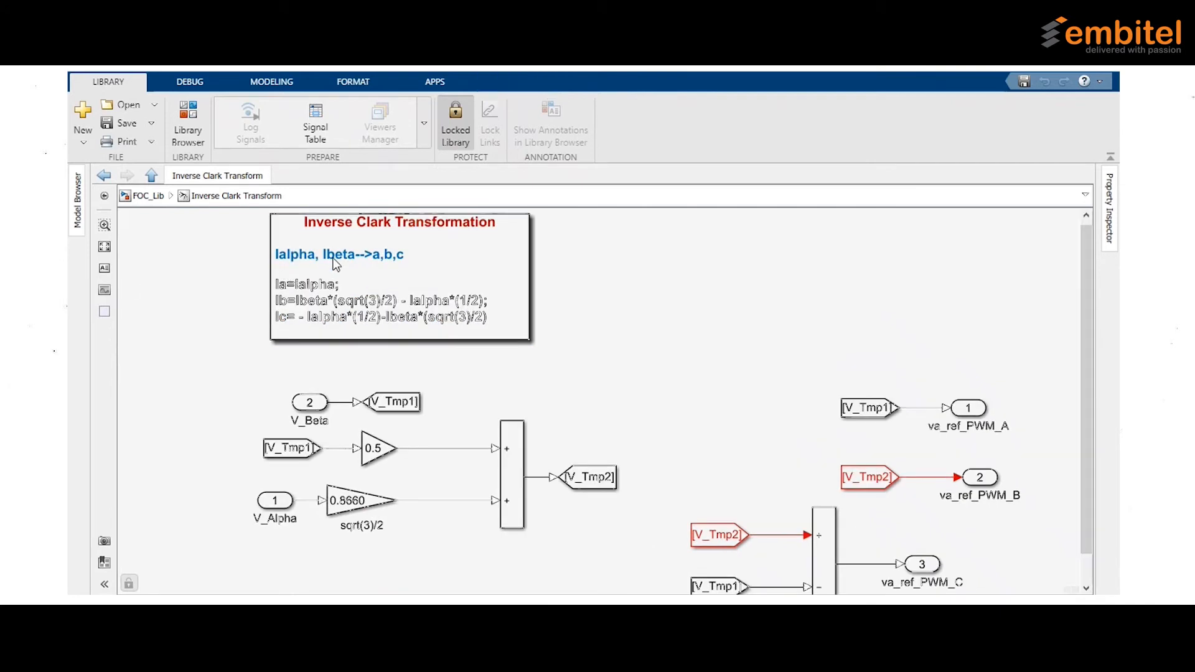
scroll(633, 286, down, 1)
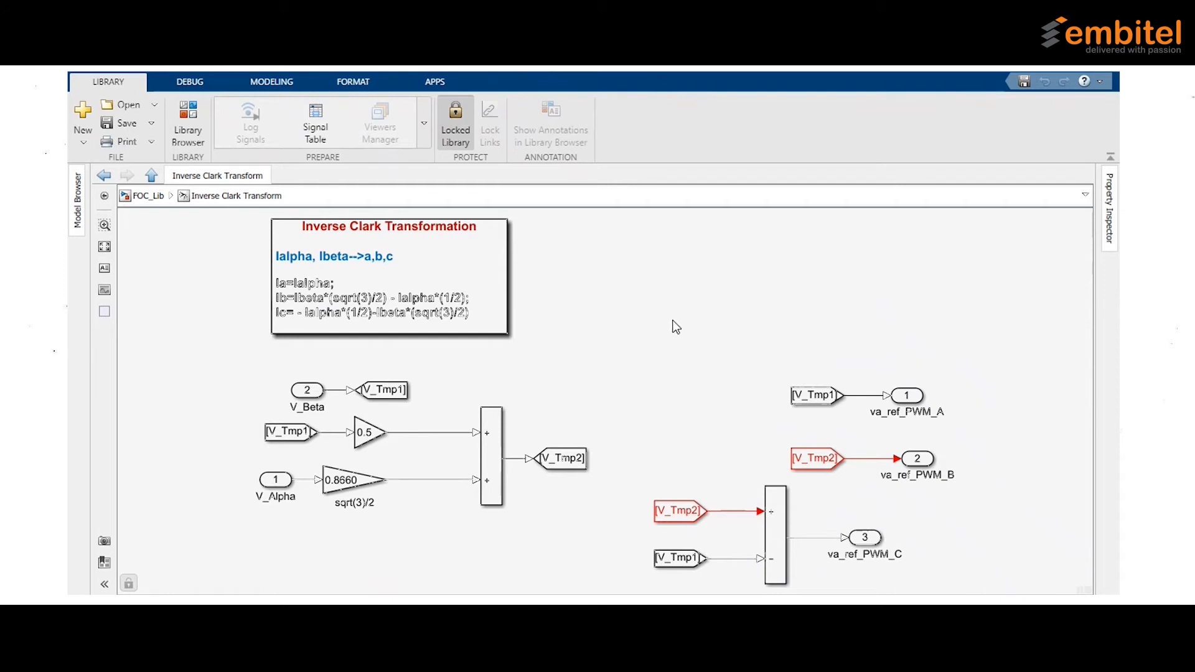
click(134, 201)
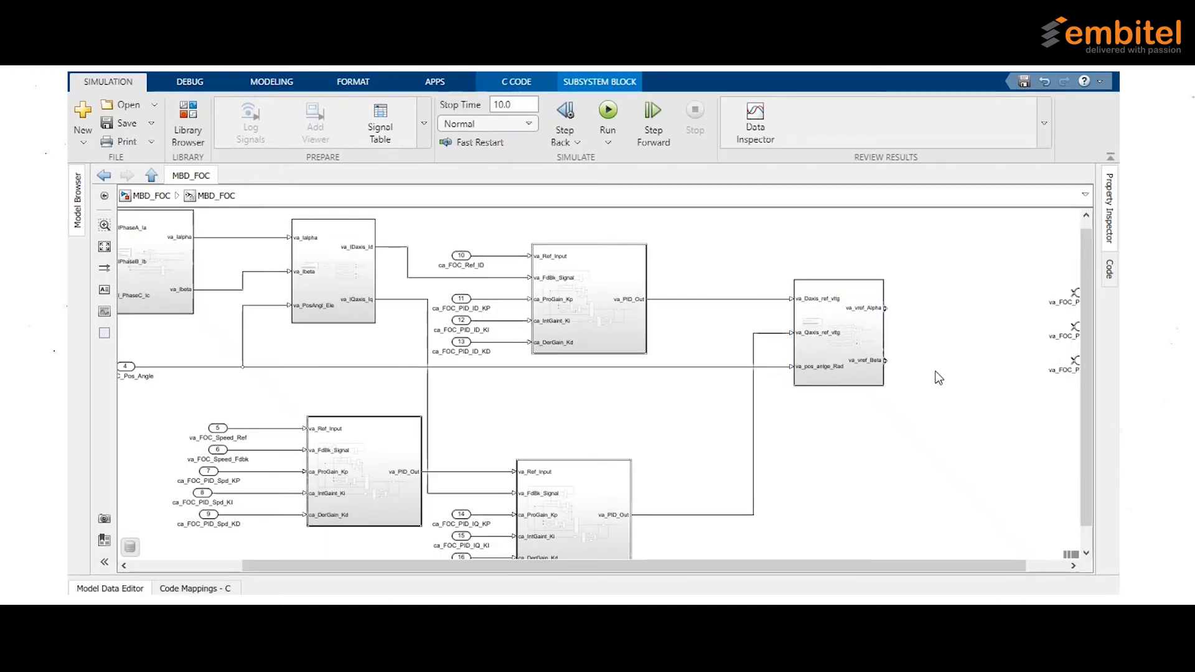
Add the Inverse Clark Transform block to MBD_FOC and connect va_vref_Alpha to V_Alpha and va_vref_Beta to V_Beta
key(ctrl+v)
key(space)
drag(974, 403, 844, 332)
scroll(936, 324, up, 3)
drag(845, 413, 920, 414)
click(922, 451)
drag(919, 299, 920, 288)
key(space)
click(853, 485)
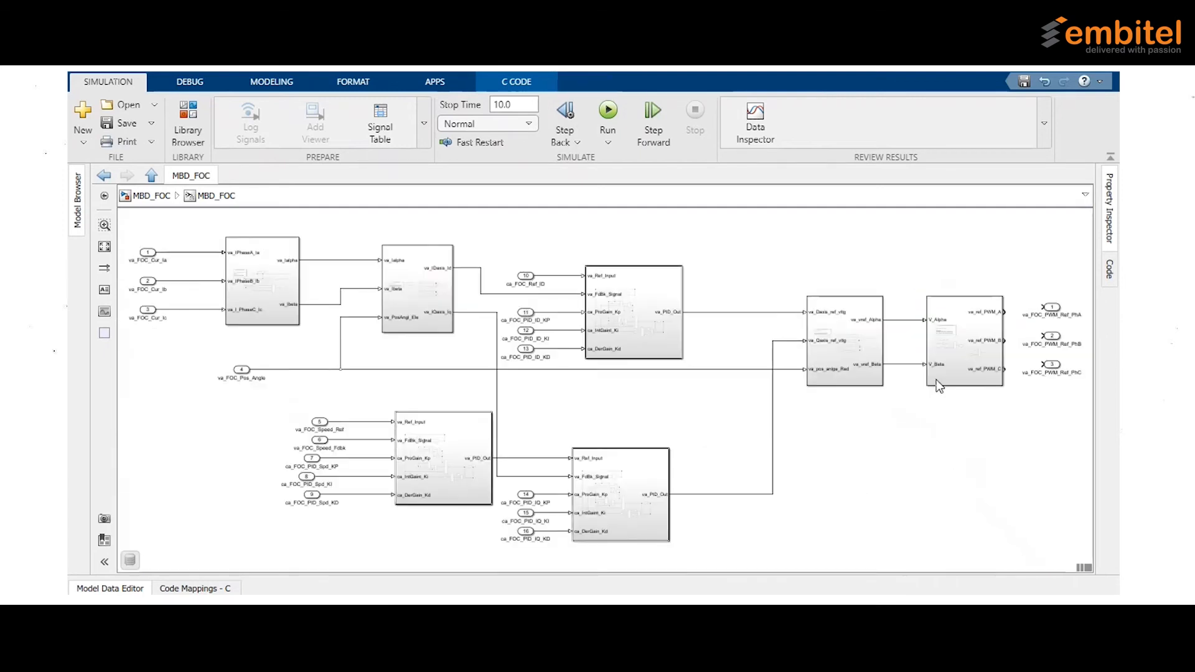
Move the Inverse Clark Transform block closer to the InversePark block and the three va_FOC_PWM_Ref outports farther away from it
drag(957, 335, 943, 334)
click(891, 564)
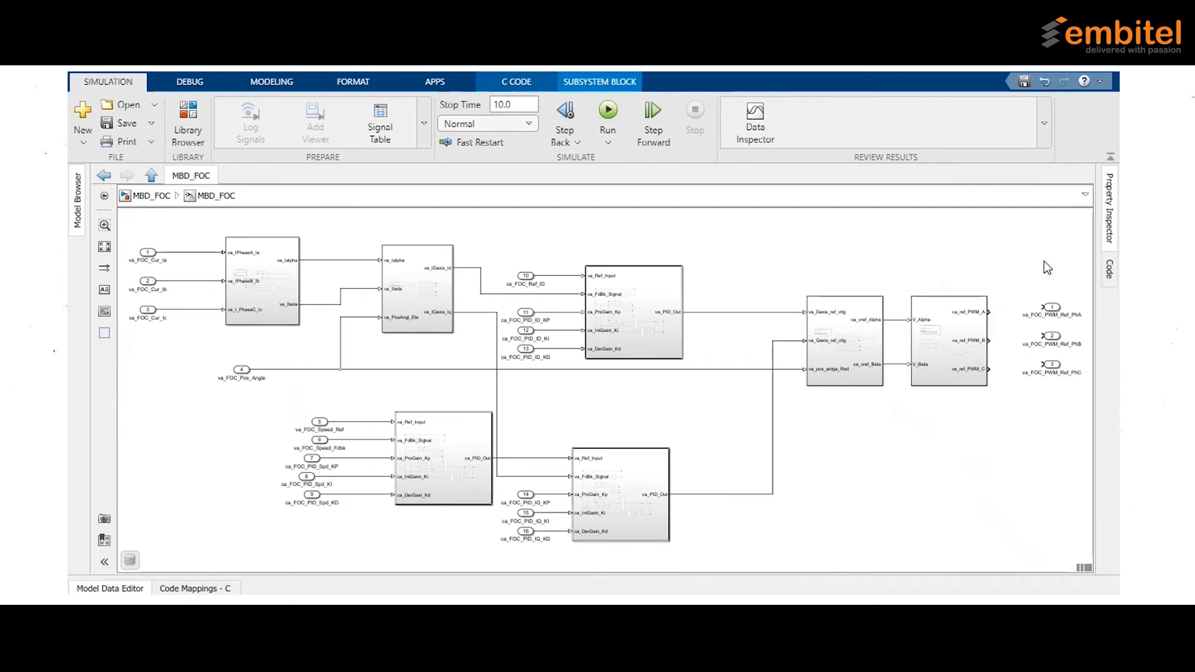
drag(1051, 257, 1067, 366)
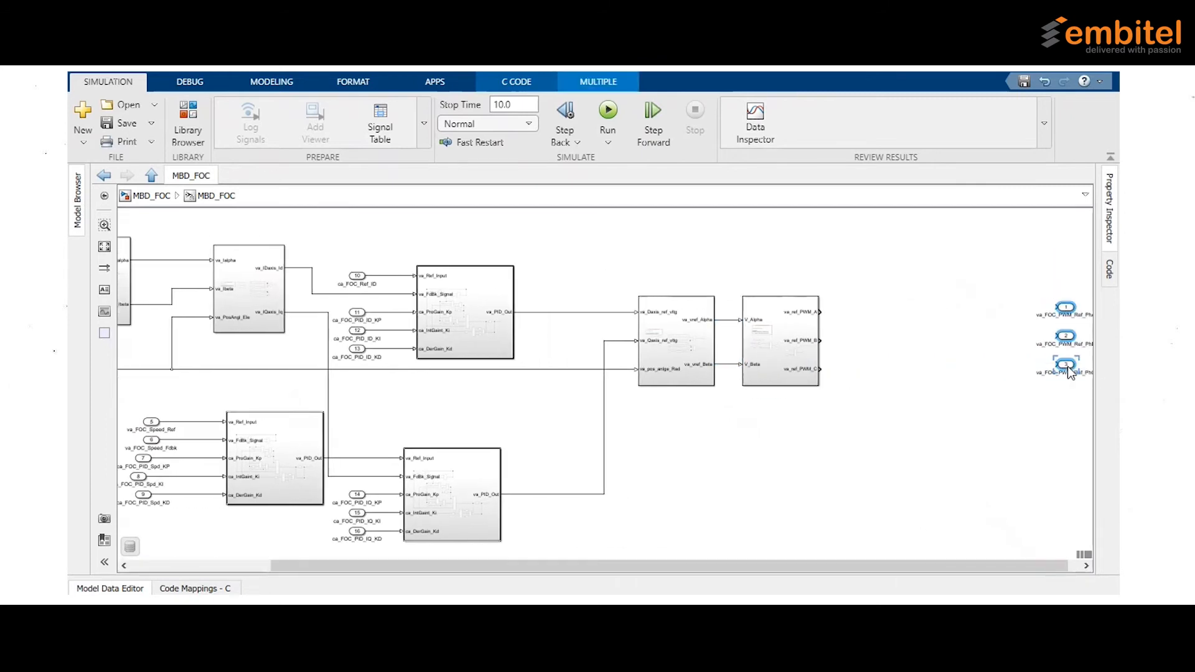
click(891, 429)
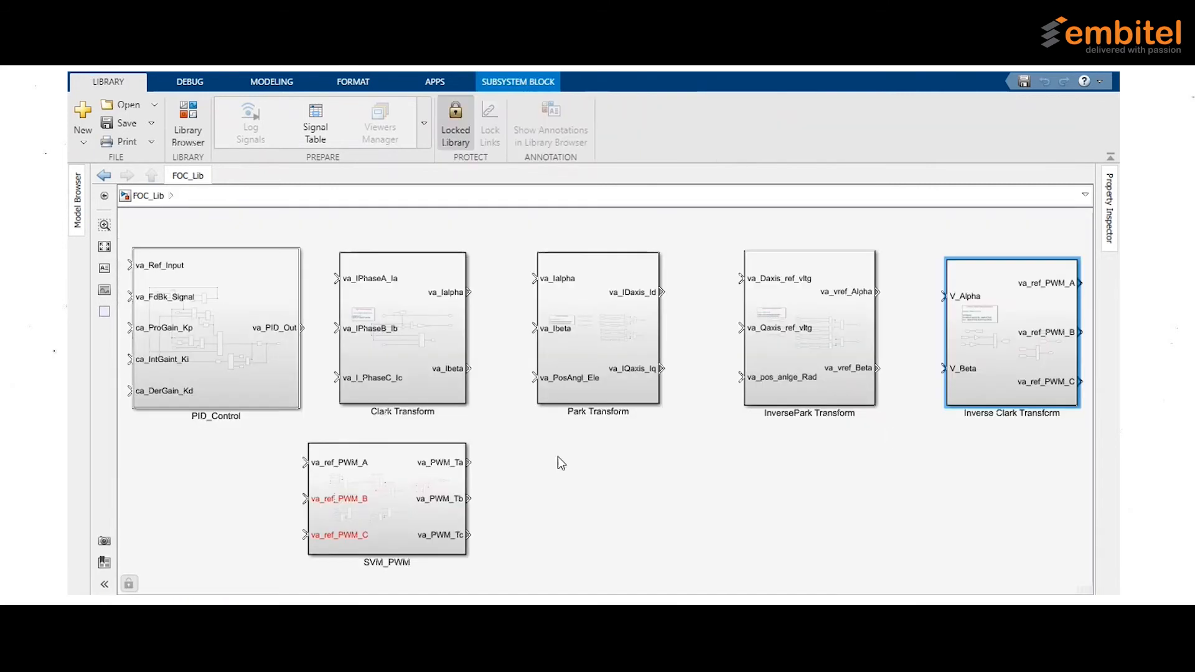
Examine the SVM_PWM block's sector selection and output logic in FOC_Lib
click(558, 457)
double_click(394, 478)
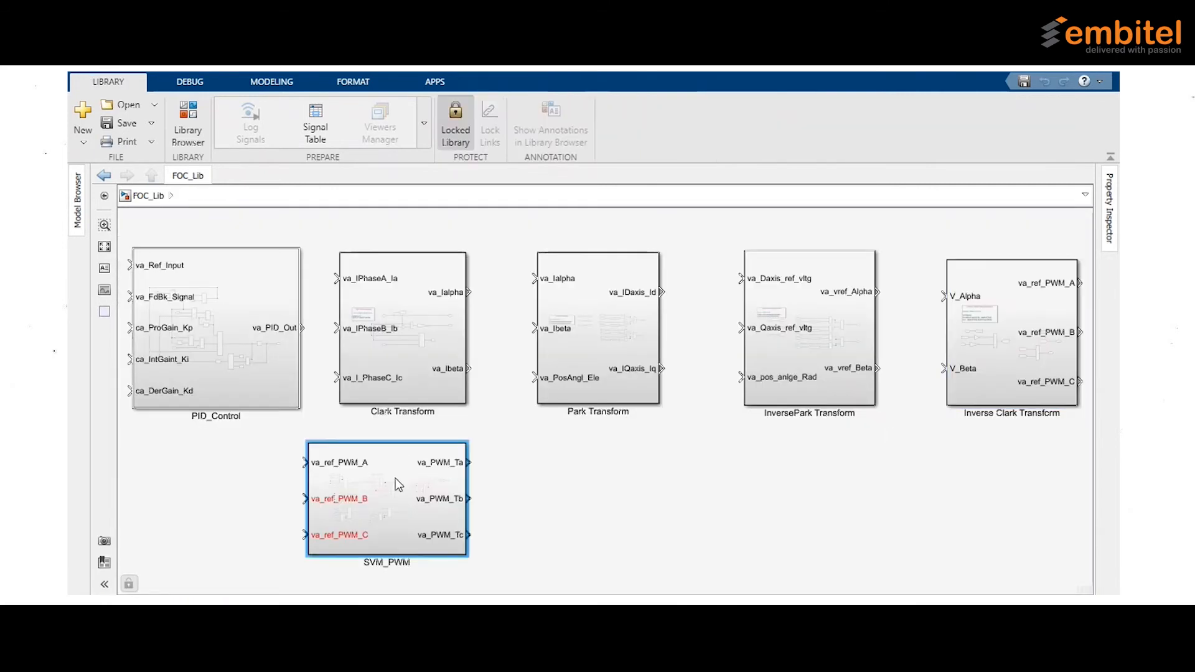
key(space)
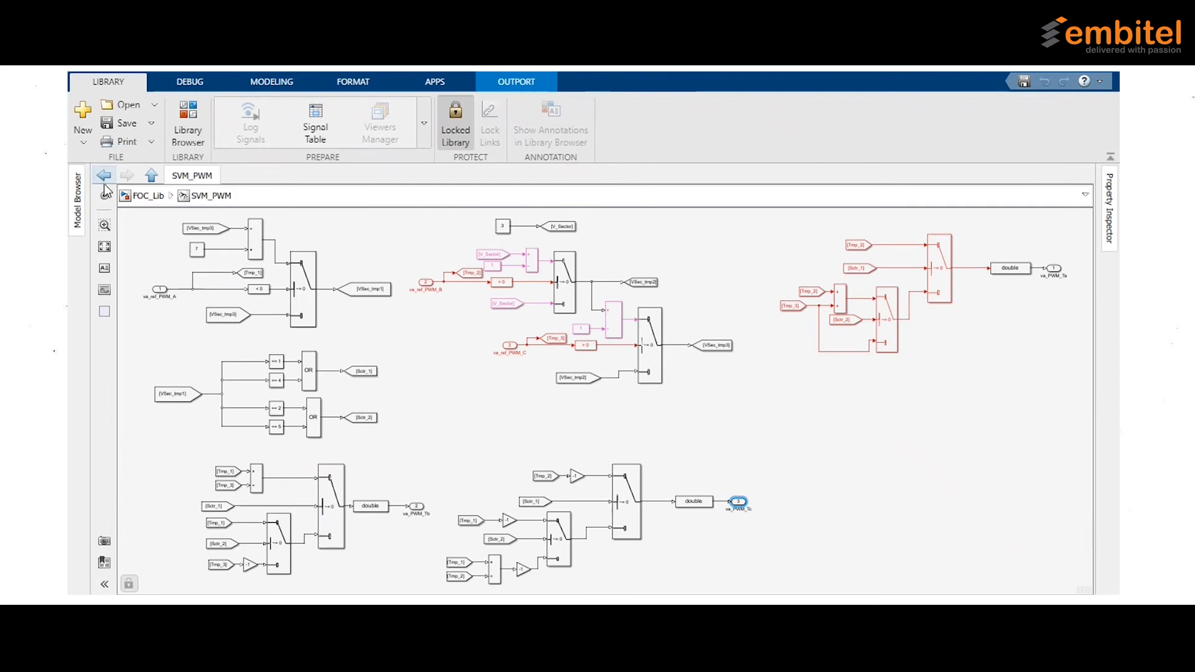
scroll(154, 210, up, 3)
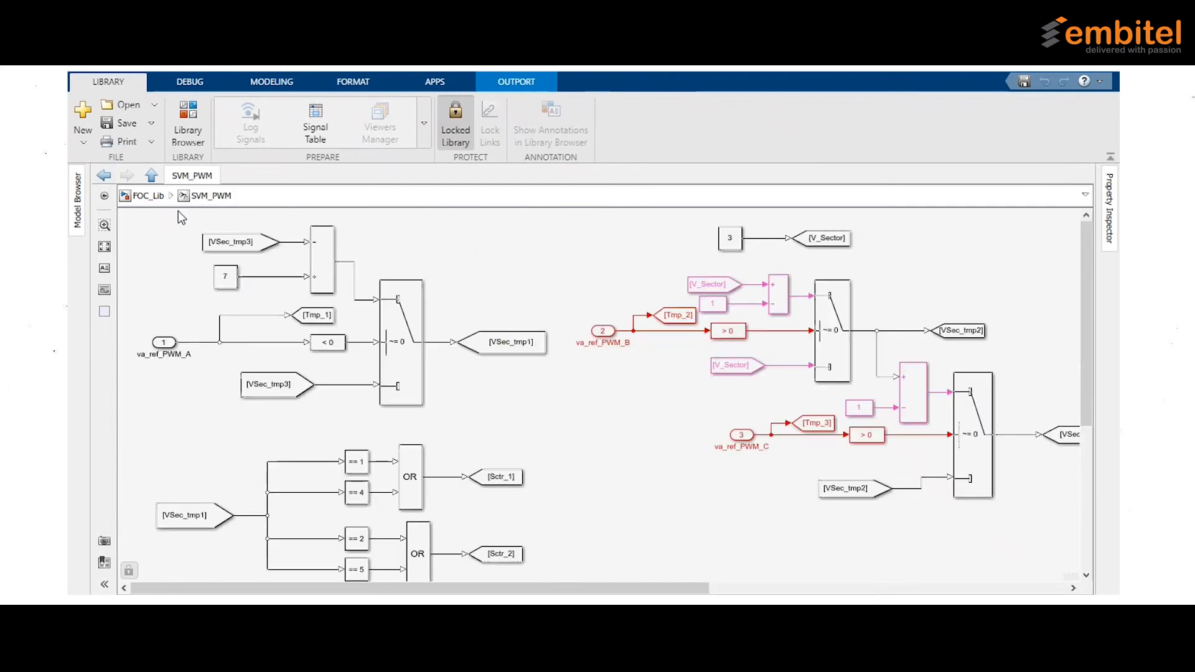
click(180, 257)
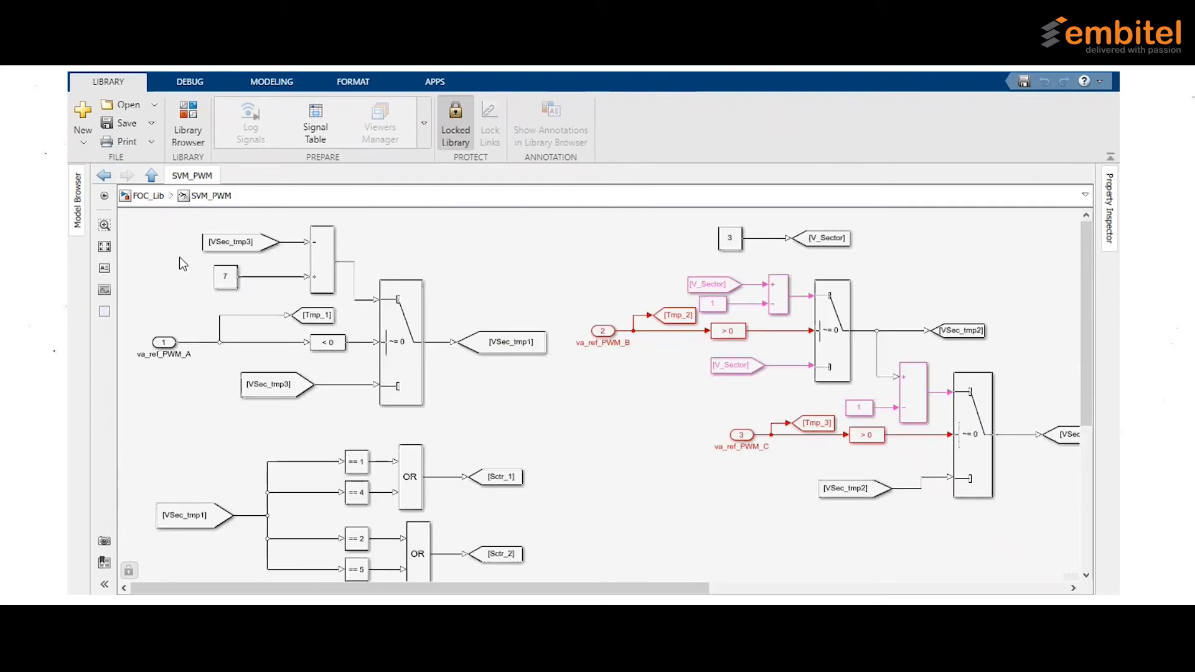
key(space)
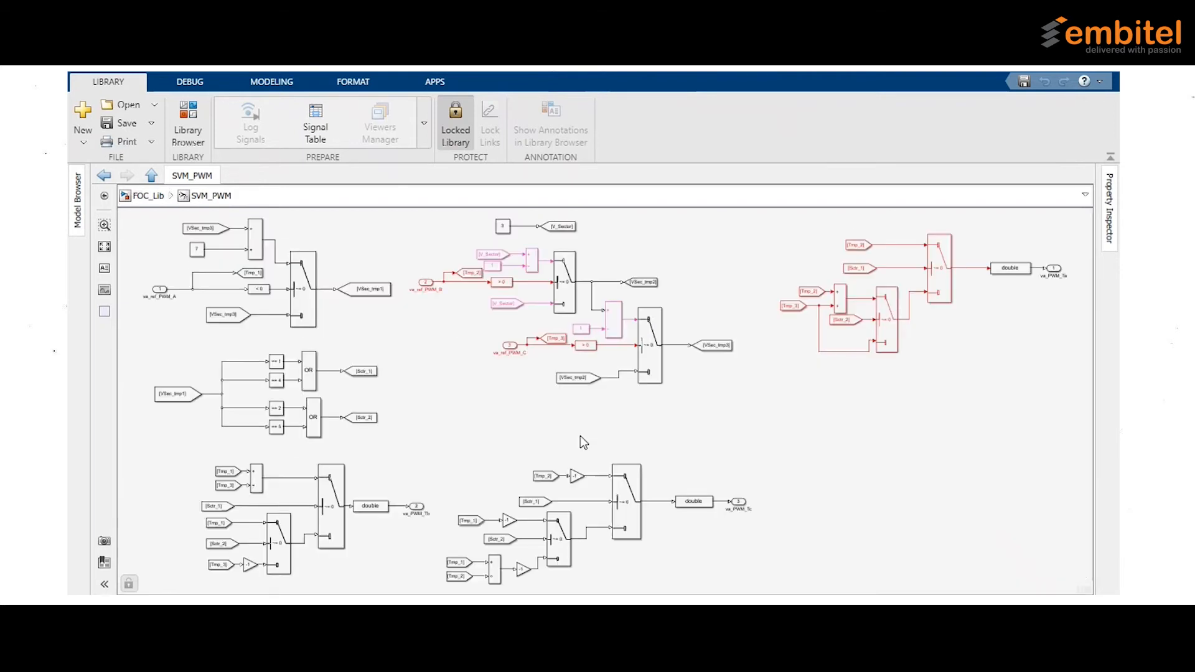
click(147, 196)
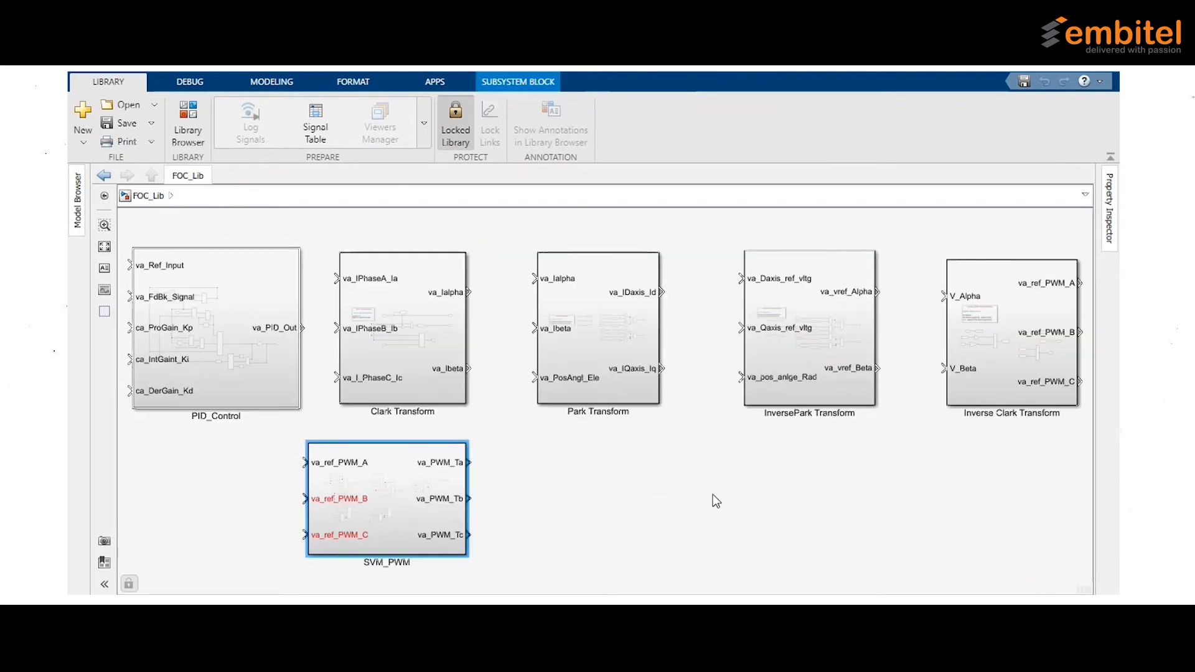
Add the SVM_PWM block to MBD_FOC between the Inverse Clark Transform block and the va_FOC_PWM_Ref outports
key(alt+Tab)
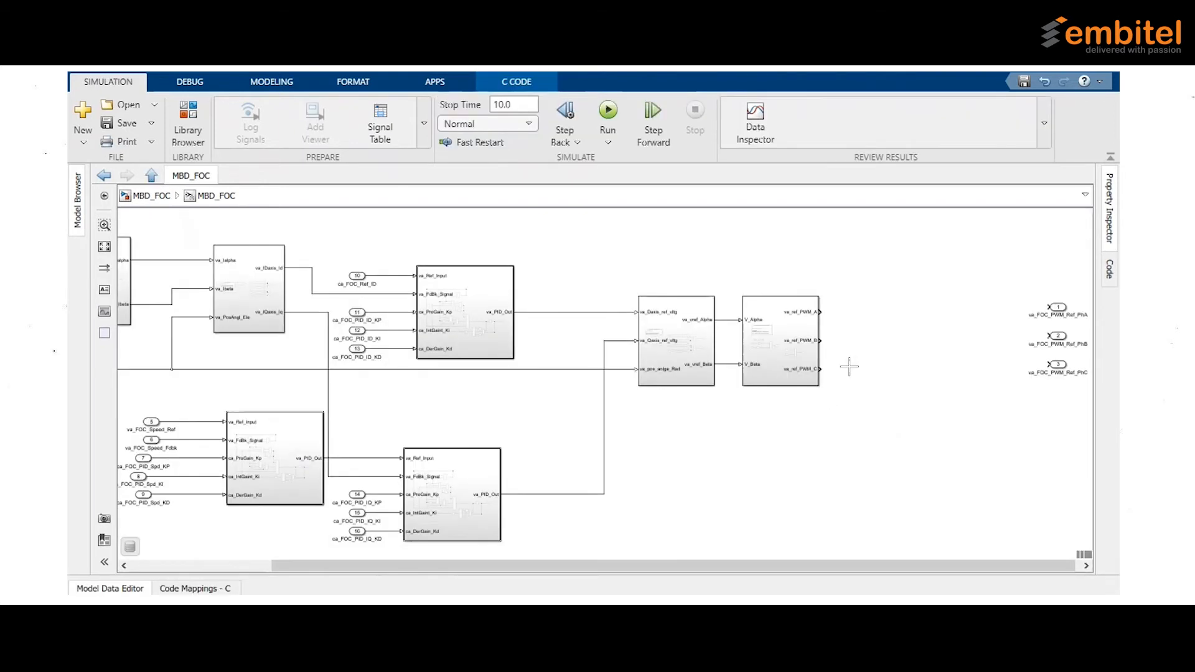
key(ctrl+v)
drag(898, 391, 936, 350)
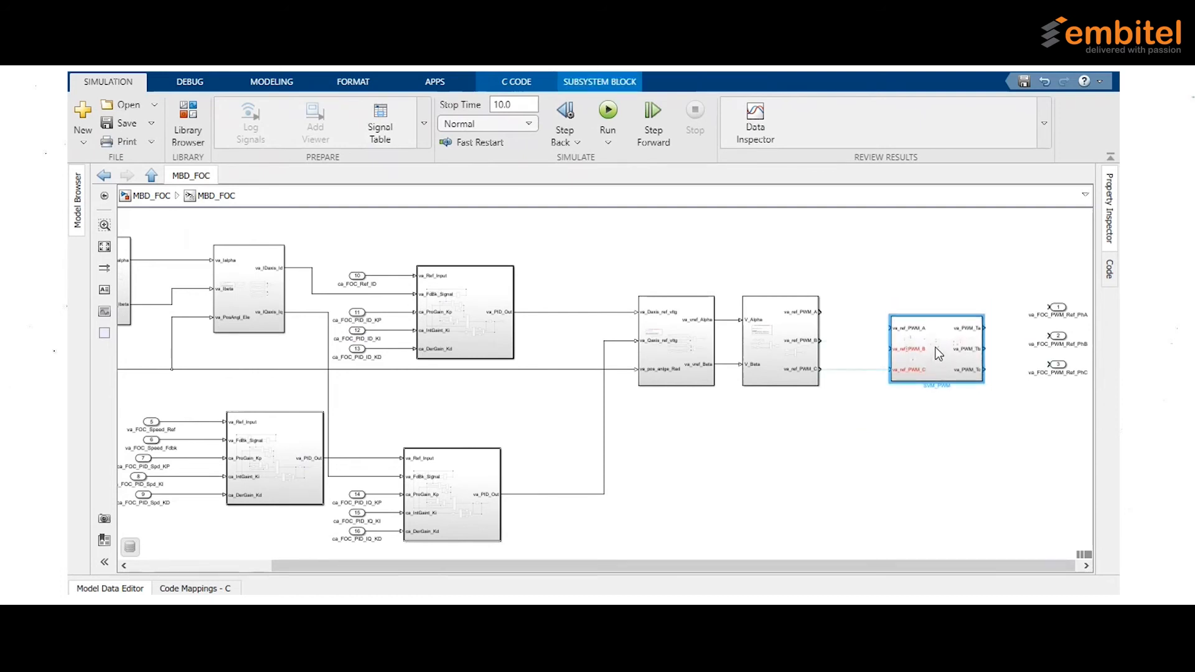
Connect va_ref_PWM_A from the Inverse Clark Transform block to the SVM_PWM block and enlarge SVM_PWM to spread its ports
scroll(865, 304, up, 3)
mouse_move(780, 324)
mouse_down()
mouse_move(910, 353)
mouse_move(927, 337)
mouse_up()
click(952, 373)
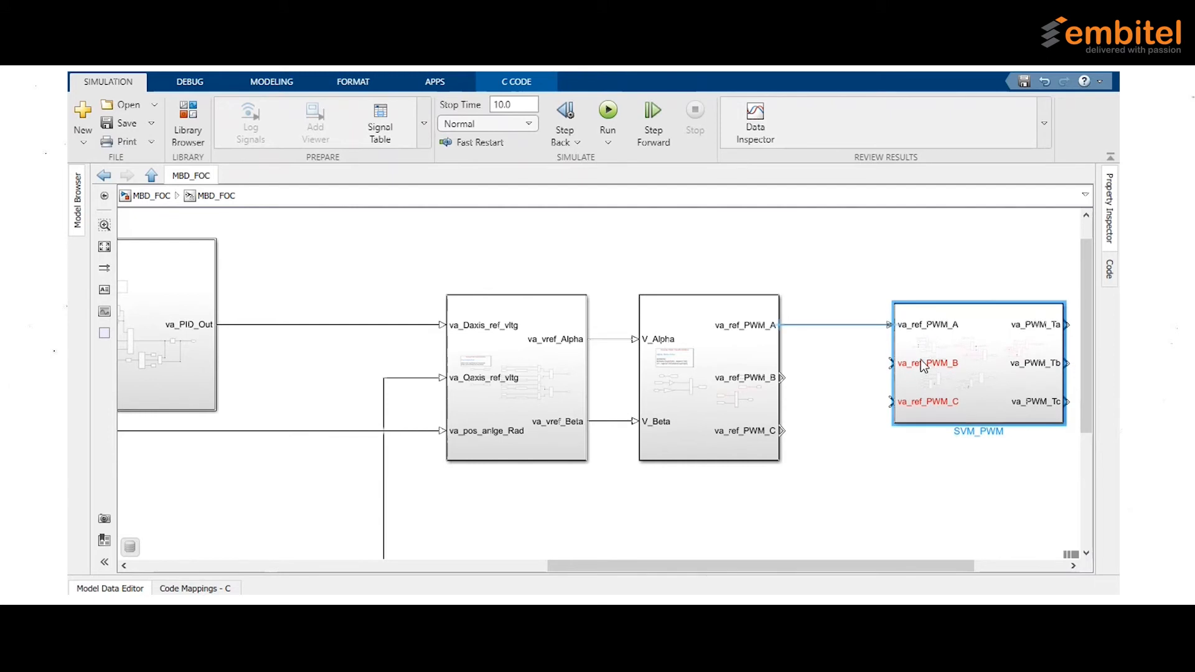
drag(896, 415, 884, 479)
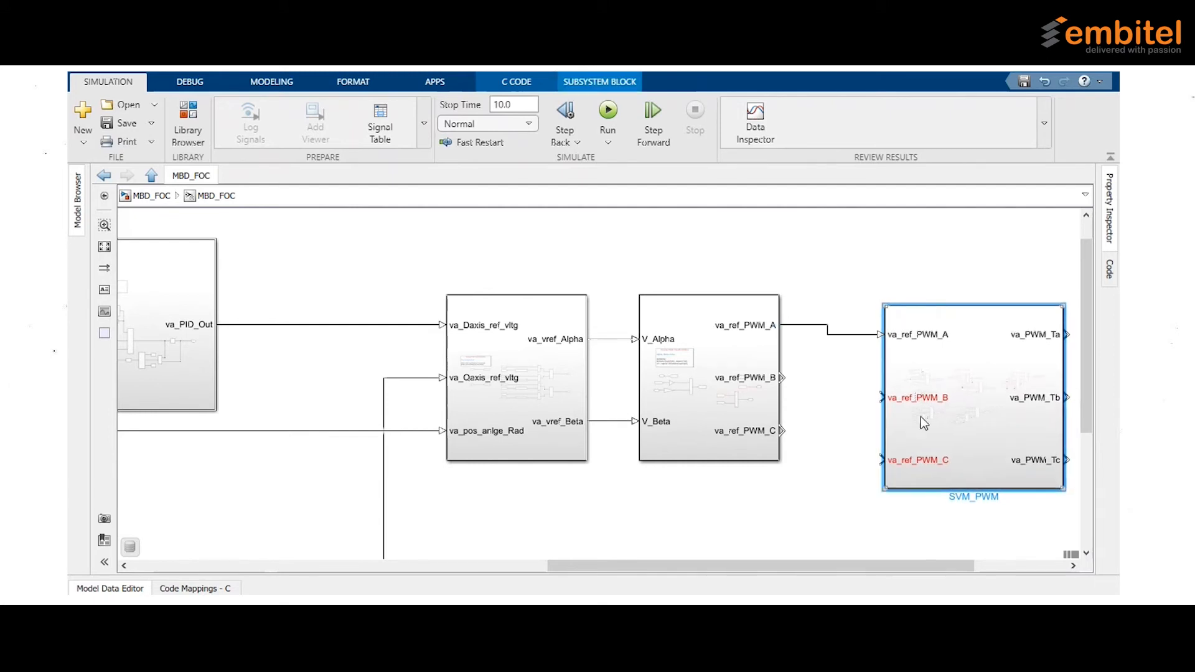
Connect va_ref_PWM_B and va_ref_PWM_C from the Inverse Clark Transform block to SVM_PWM and slightly enlarge SVM_PWM toward its upper-left corner
drag(782, 378, 882, 387)
drag(782, 431, 883, 449)
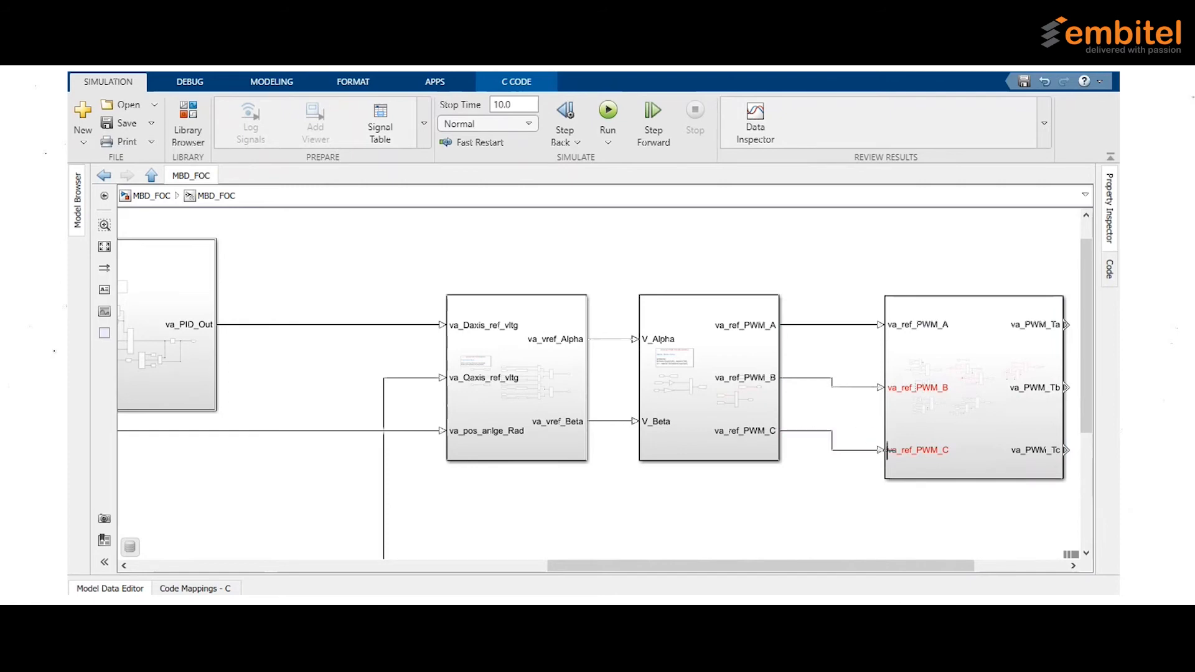
click(898, 300)
drag(885, 296, 880, 286)
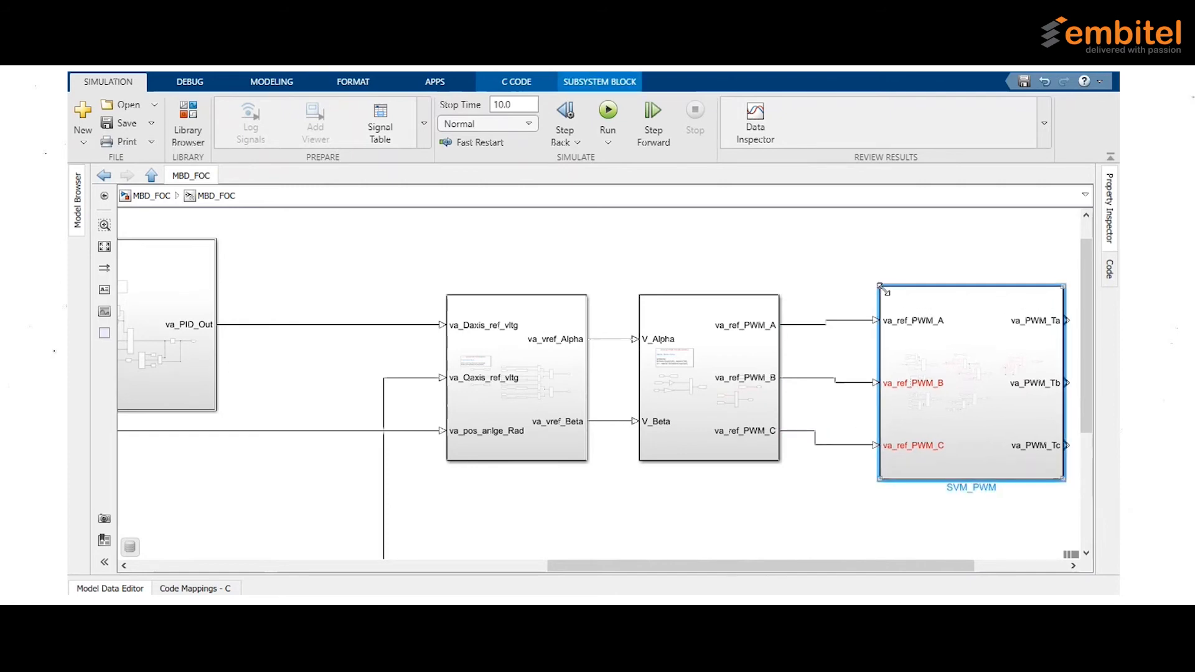
key(space)
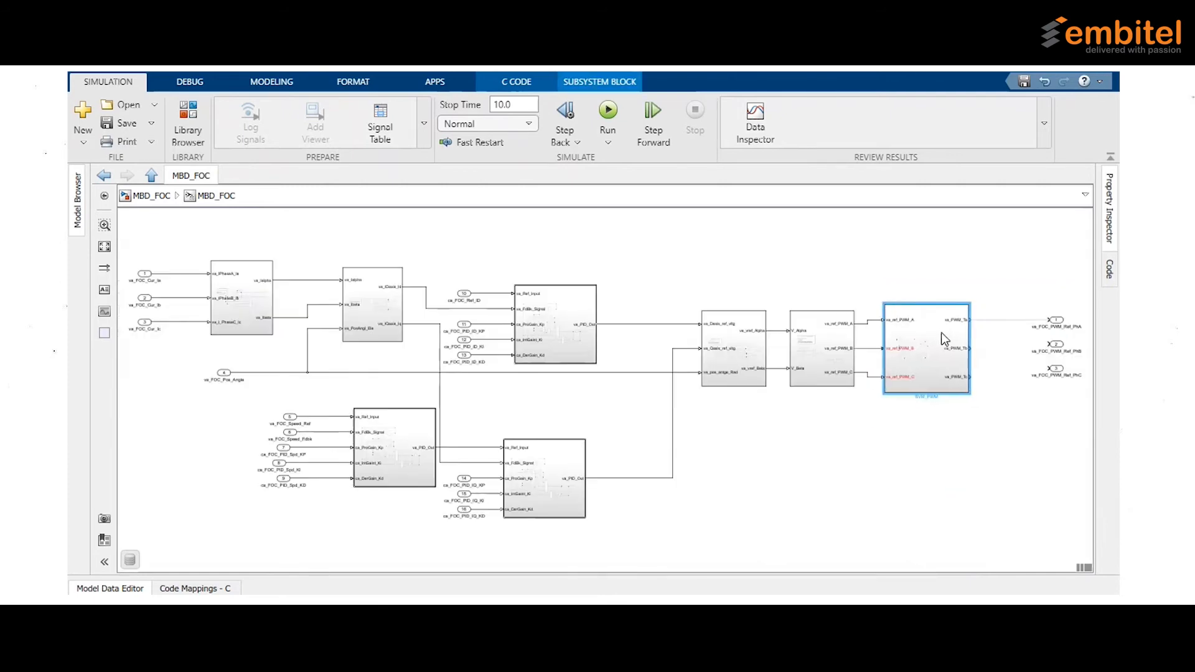
Connect va_PWM_Ta, va_PWM_Tb and va_PWM_Tc to outports 1, 2 and 3, aligning outports 2 and 3 with their SVM_PWM ports
click(1039, 412)
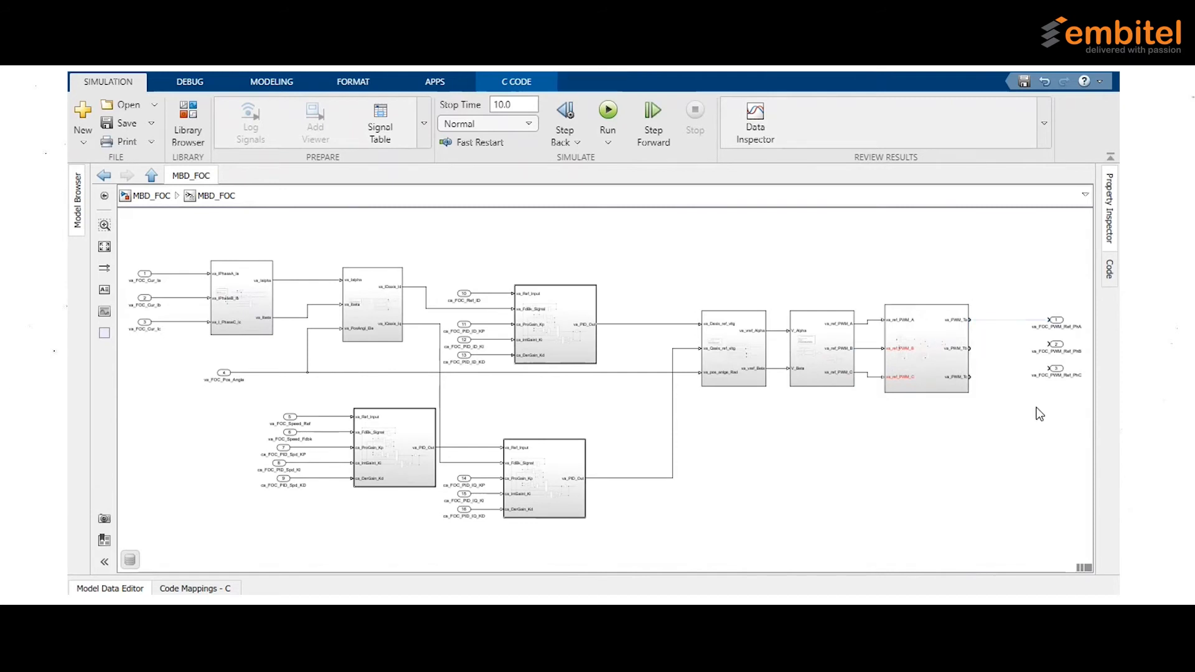
scroll(1054, 313, up, 5)
scroll(1052, 315, down, 5)
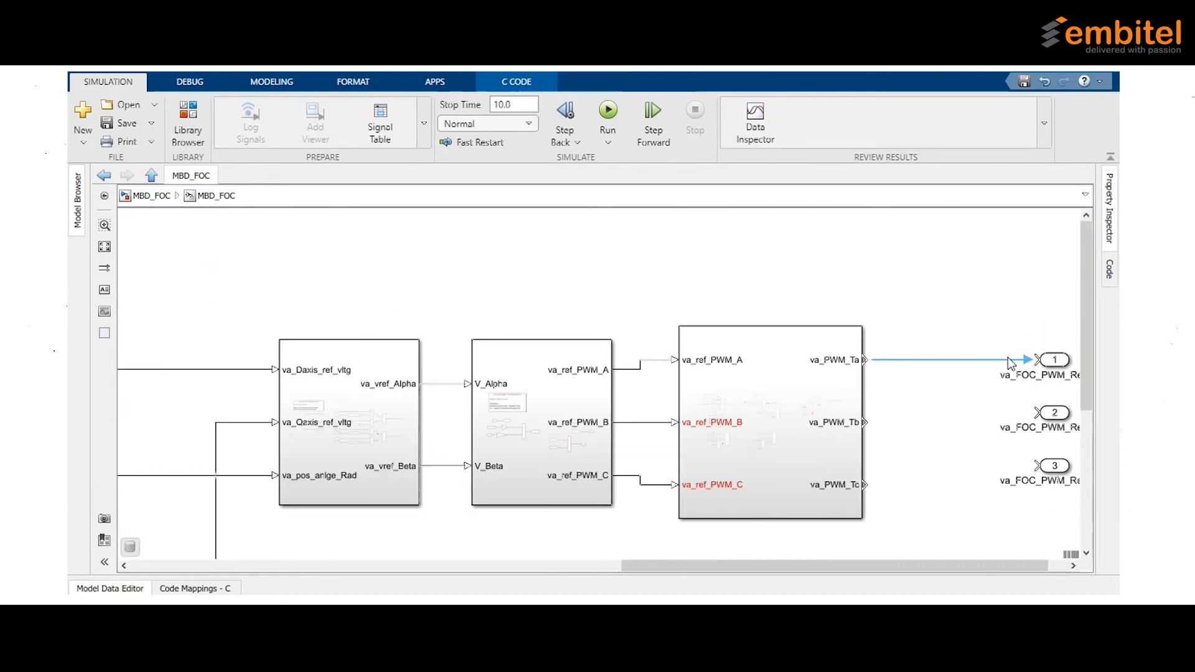
drag(1035, 413, 863, 423)
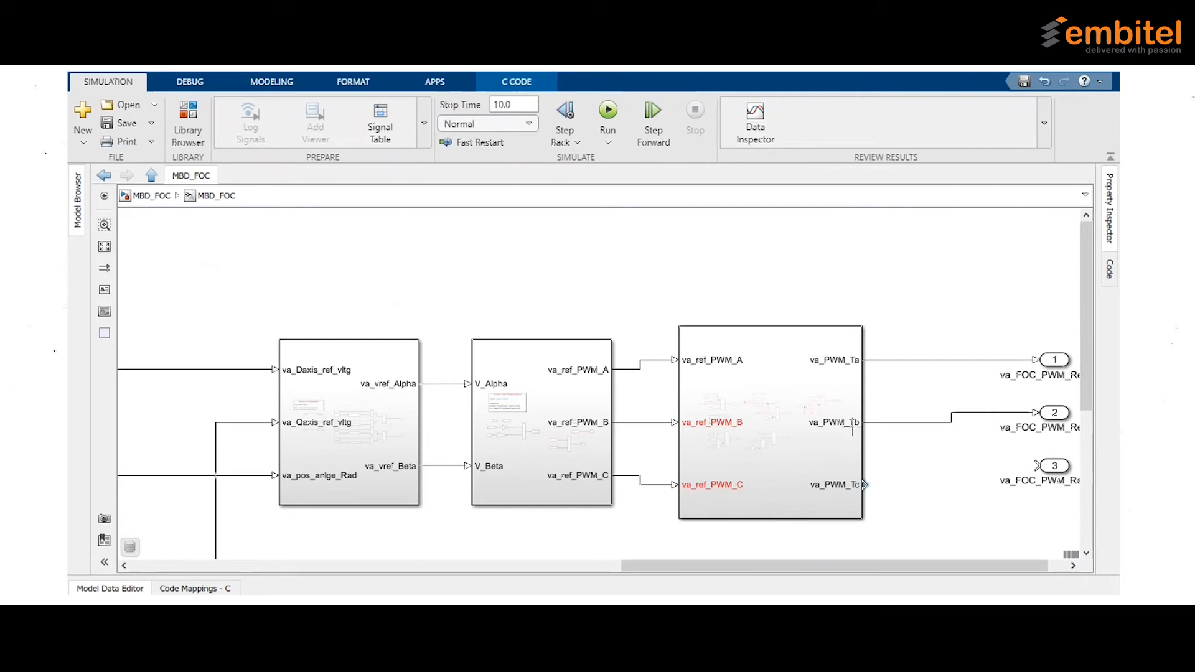
drag(1057, 419, 1057, 429)
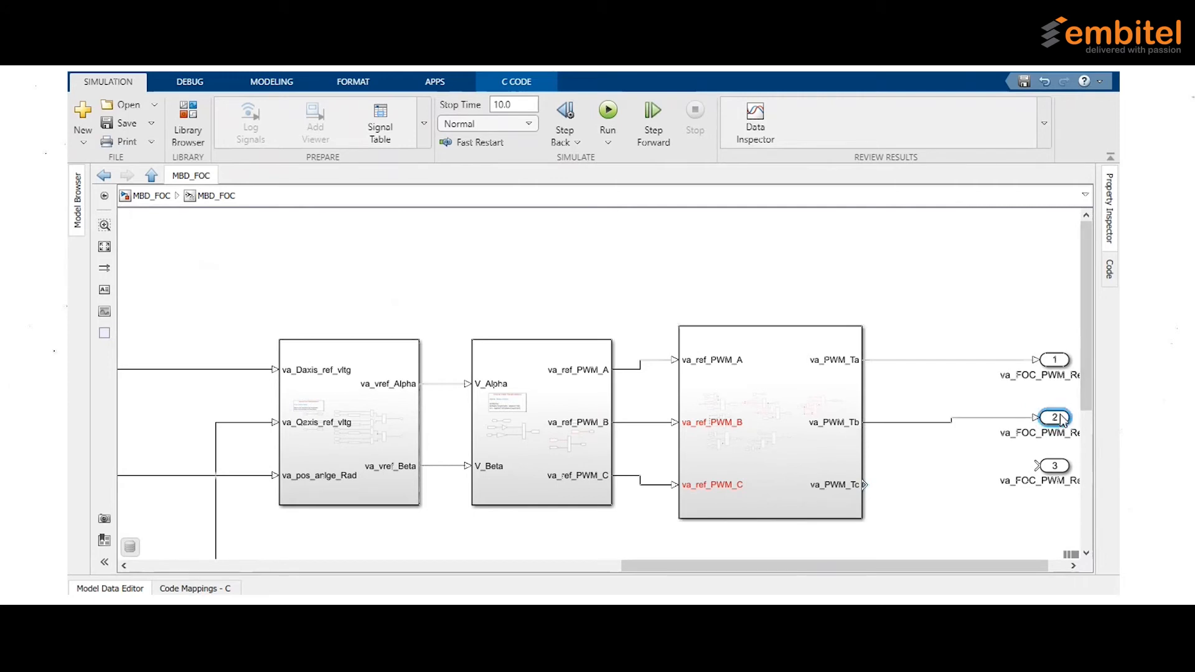
click(887, 488)
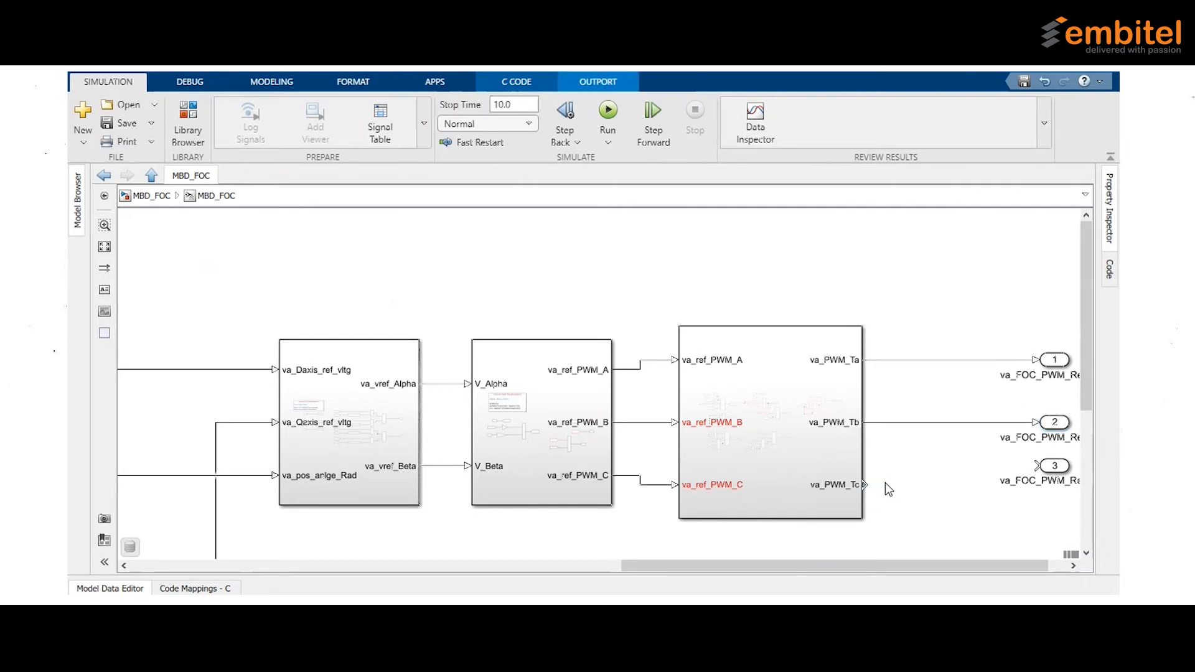
drag(866, 485, 1056, 467)
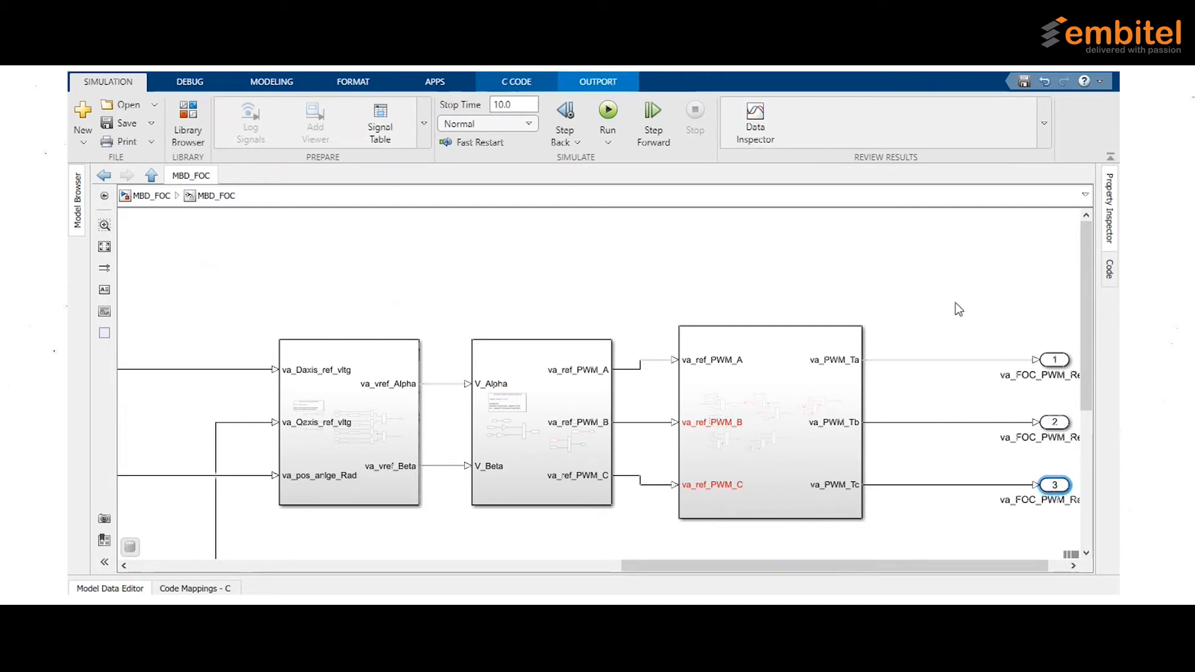
click(871, 387)
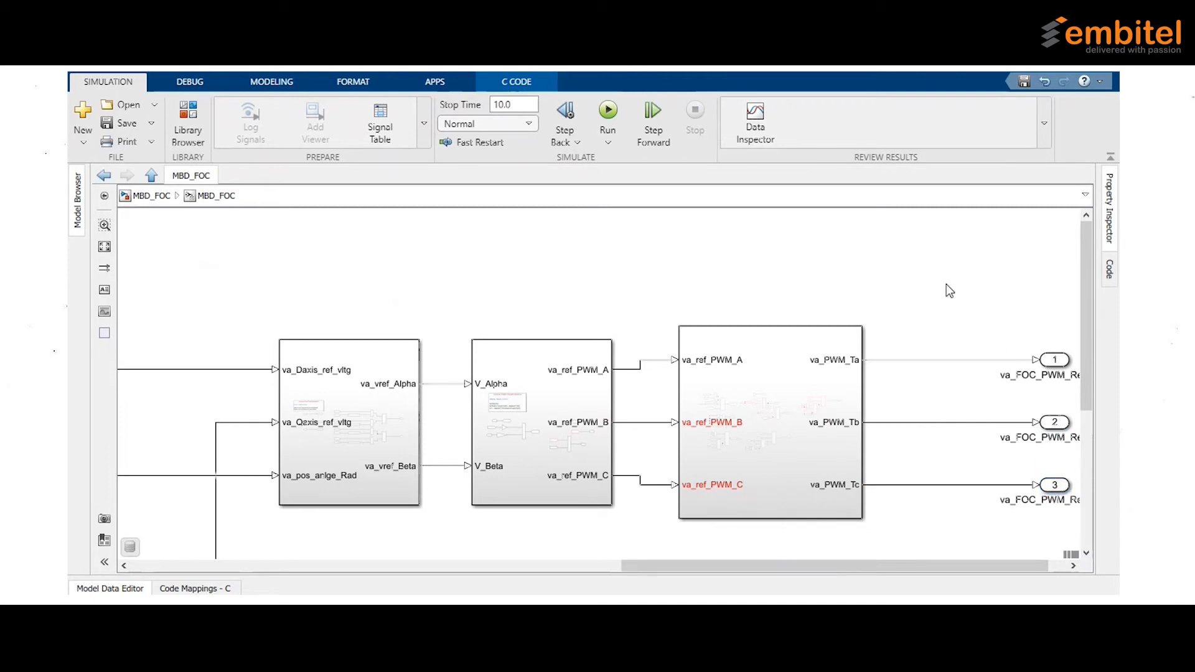
Insert a Data Type Conversion block on the va_PWM_Ta line before outport 1, keeping its output data type inherited via back propagation
double_click(963, 301)
text(data)
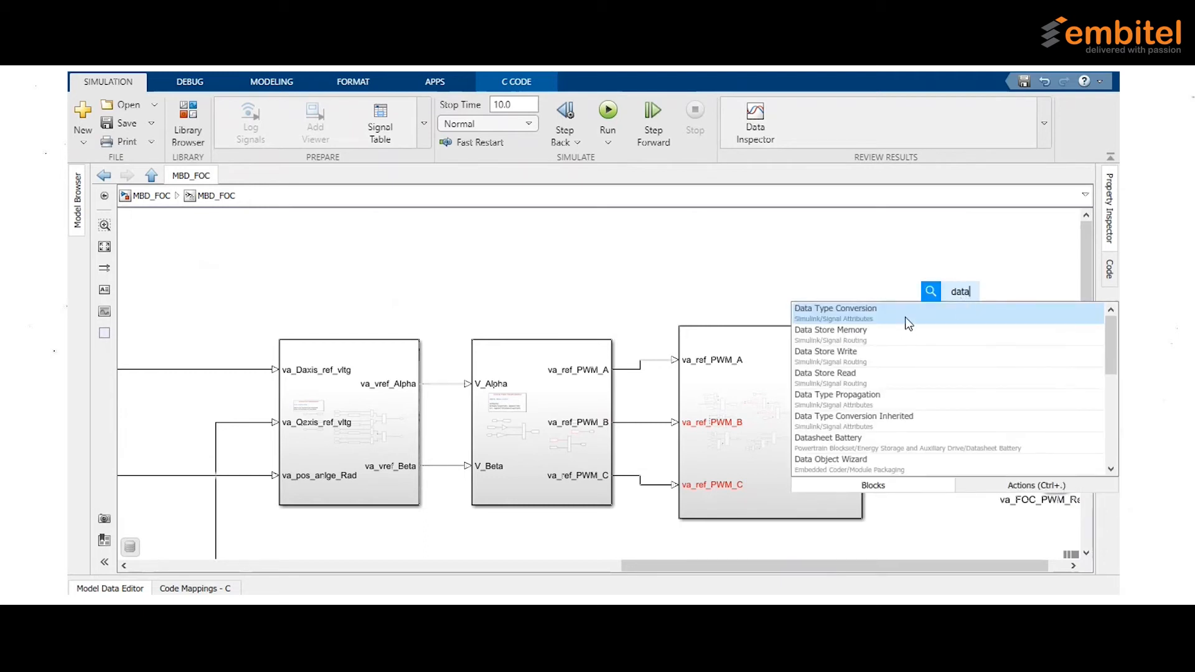
click(906, 317)
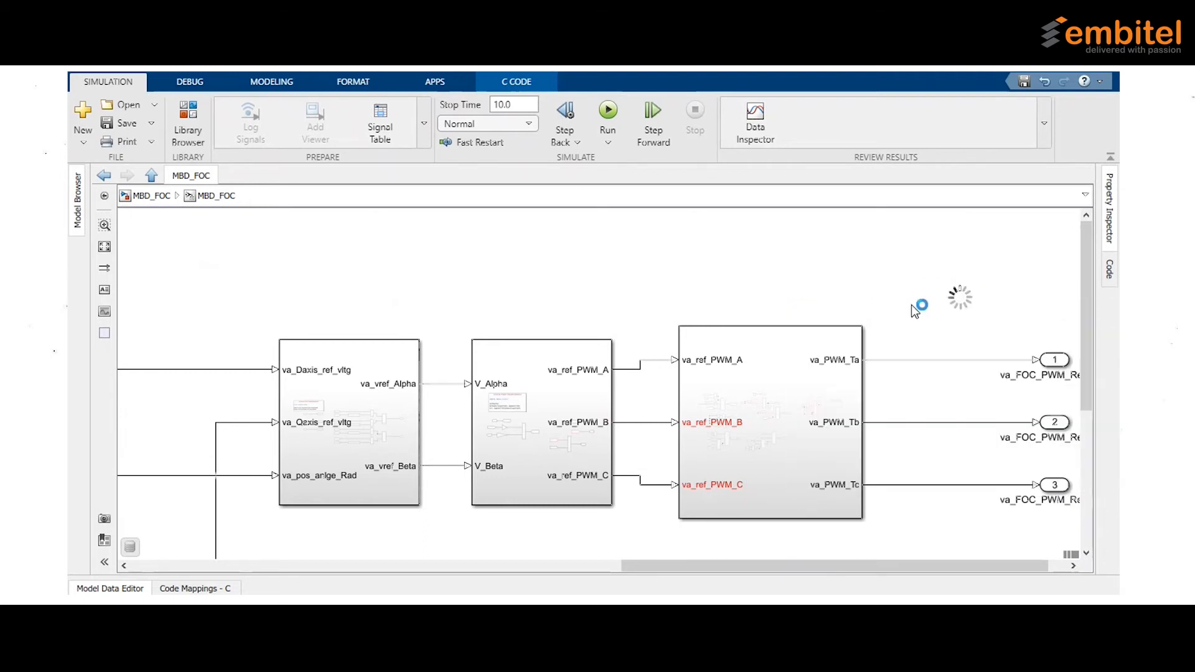
drag(960, 321, 945, 368)
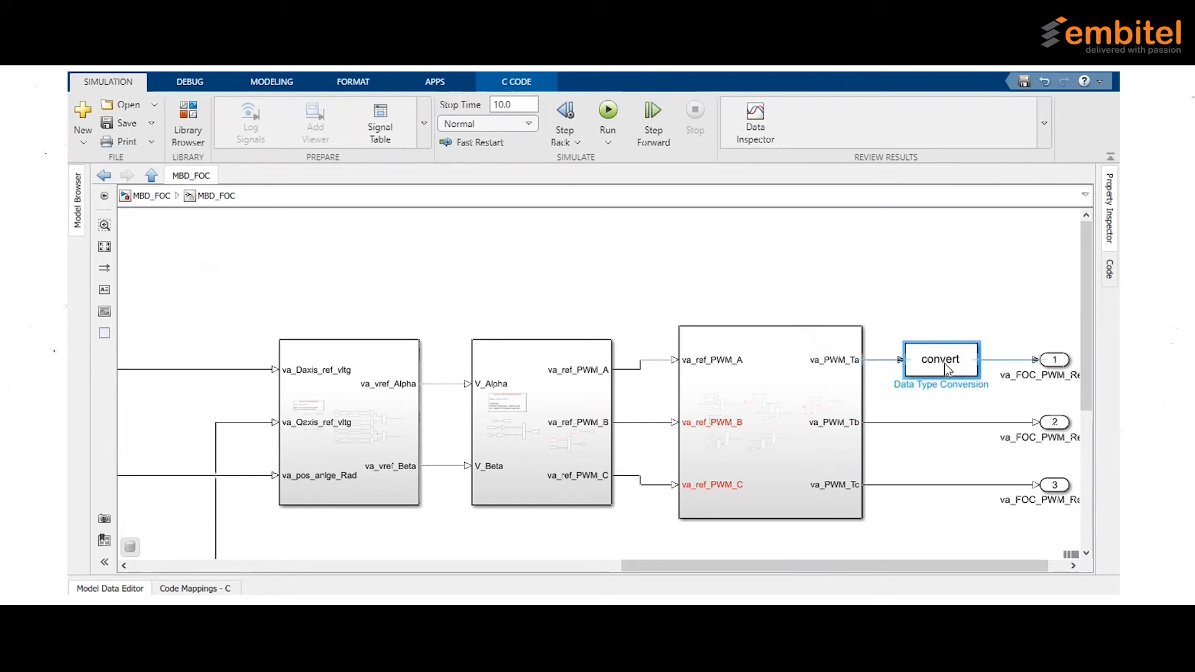
double_click(945, 368)
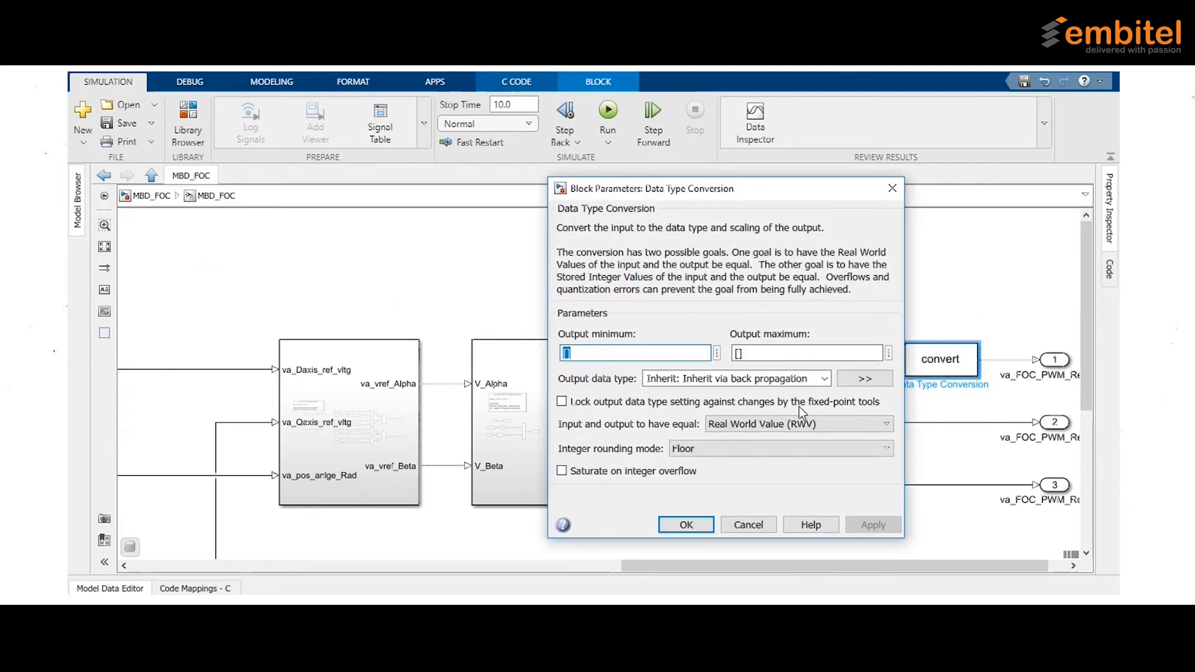
click(685, 525)
Copy the Data Type Conversion block onto the va_PWM_Tb and va_PWM_Tc lines and align the copies under the original
click(932, 368)
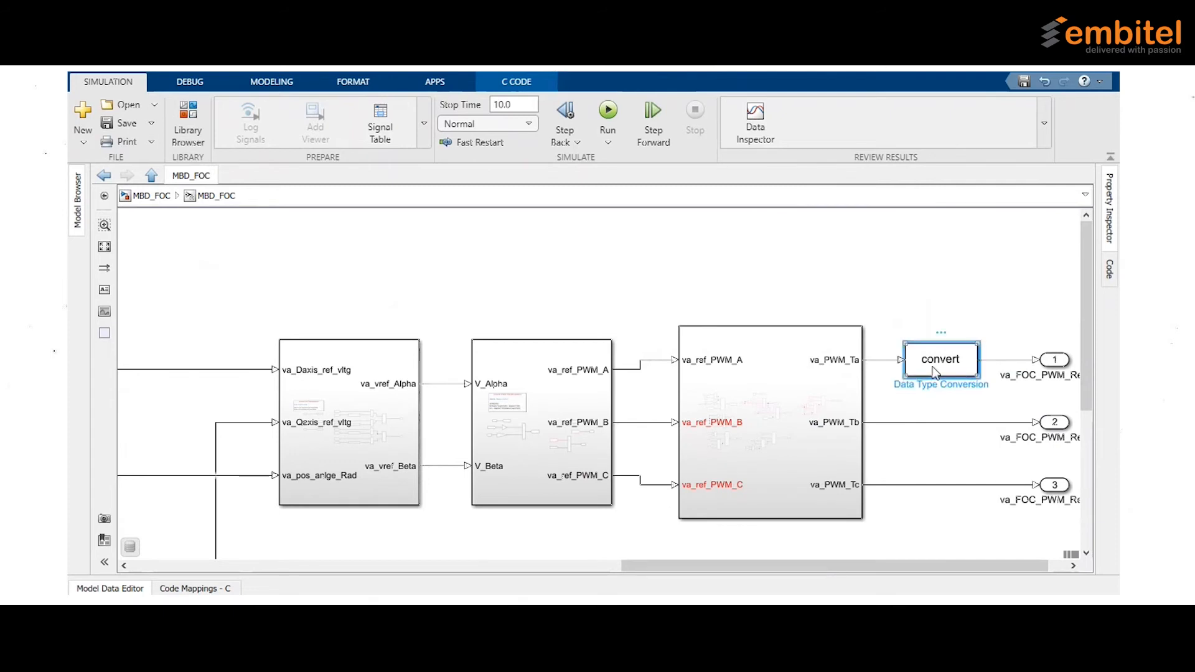
click(950, 285)
key(ctrl+v)
drag(974, 307, 944, 437)
click(916, 527)
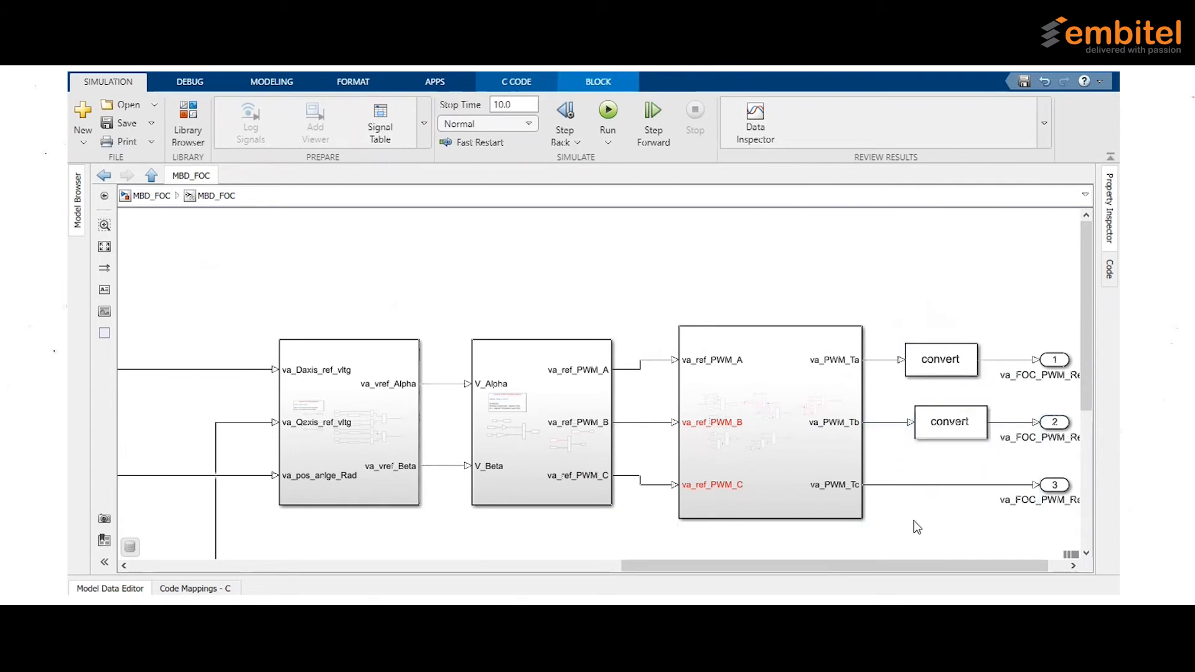
key(ctrl+v)
drag(959, 539, 953, 488)
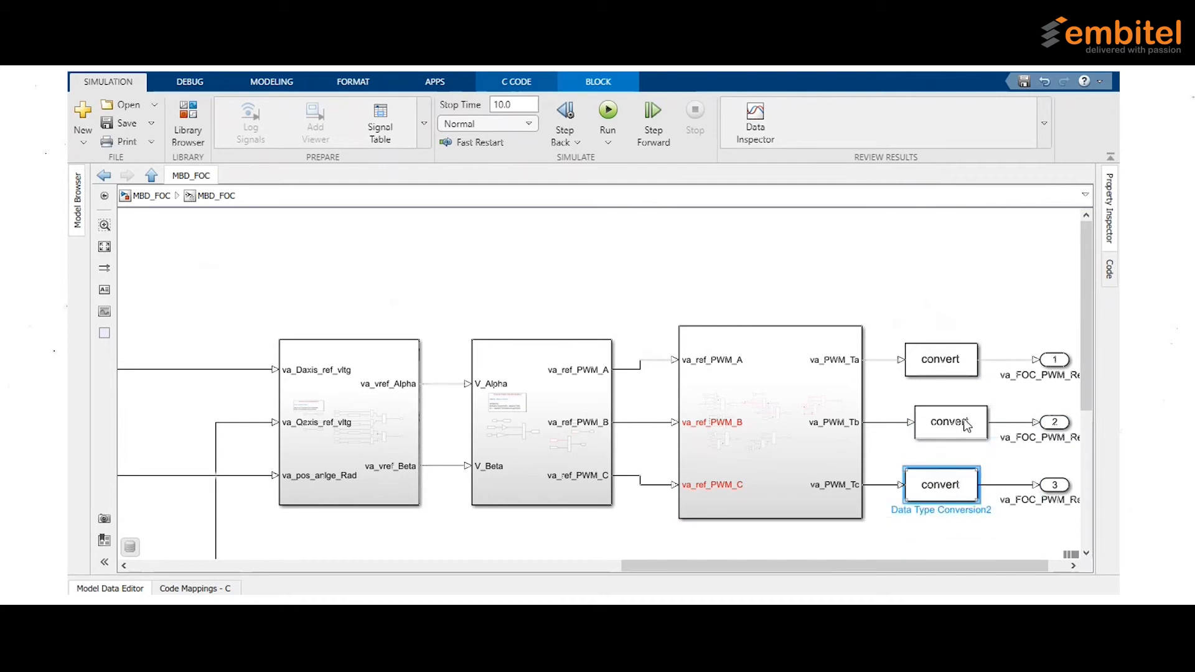
drag(966, 426, 952, 422)
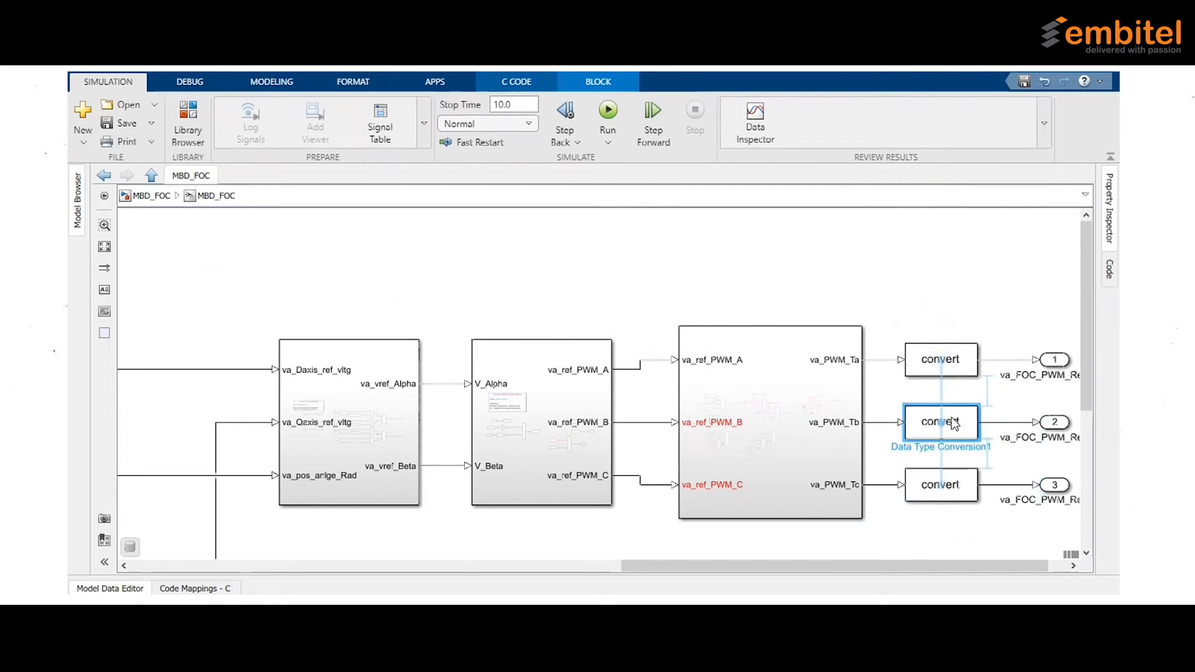
click(894, 285)
key(space)
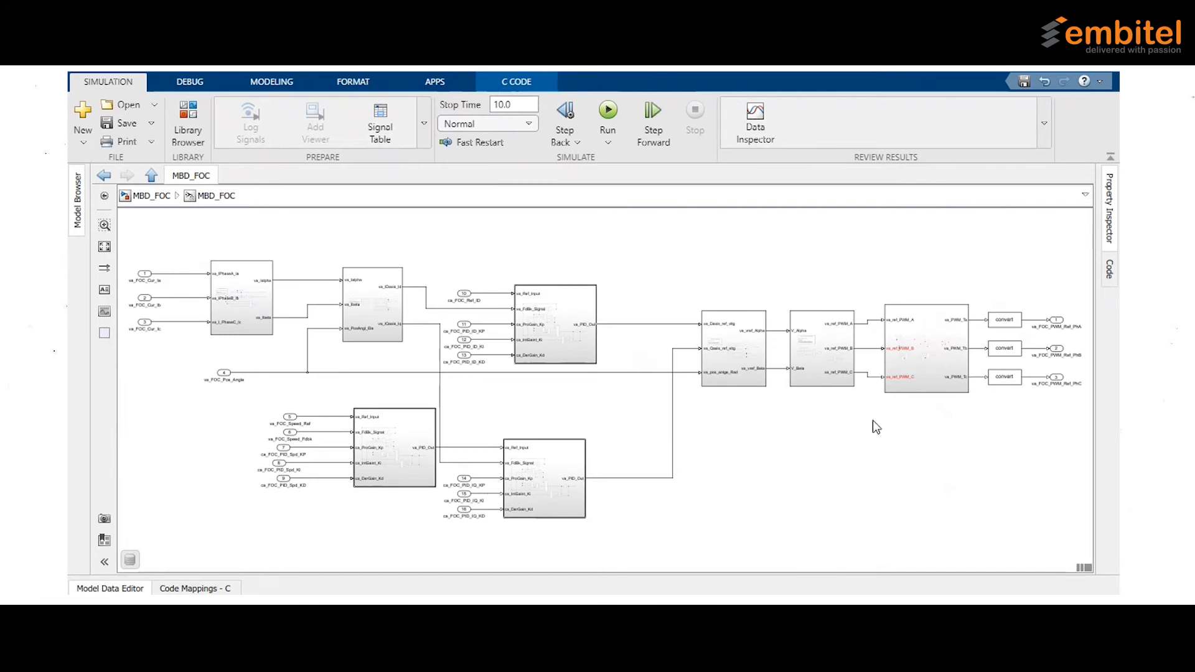
Return to the top level of the MBD_FOC model, at the inports feeding the MBD_FOC subsystem
click(149, 199)
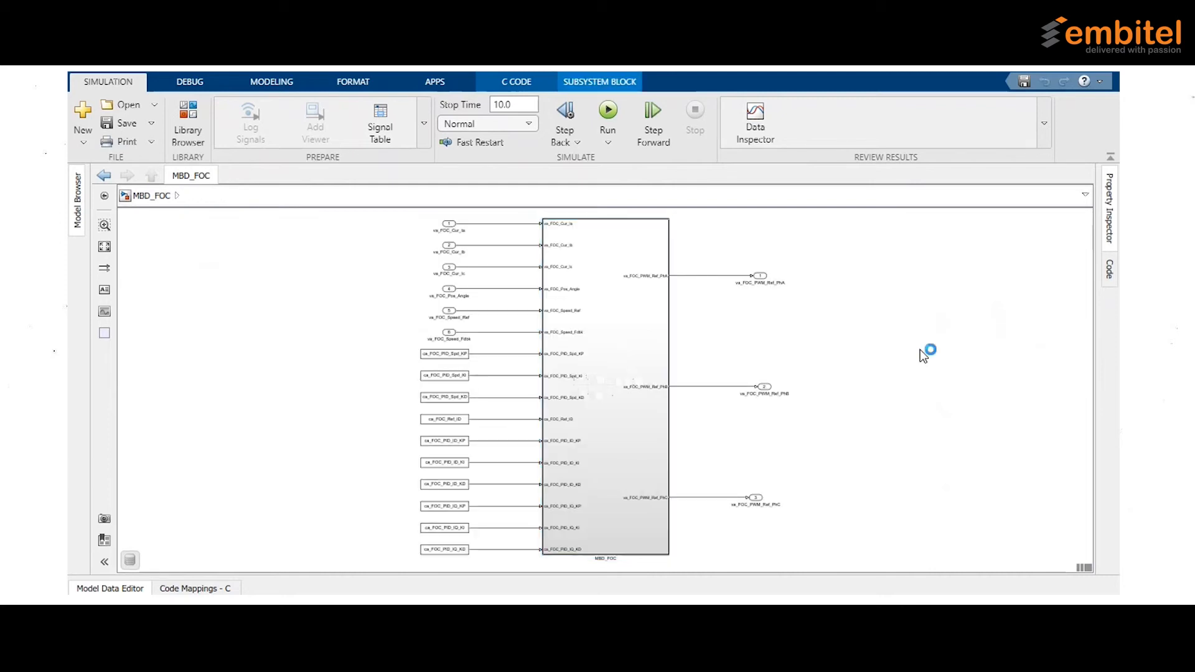
click(475, 219)
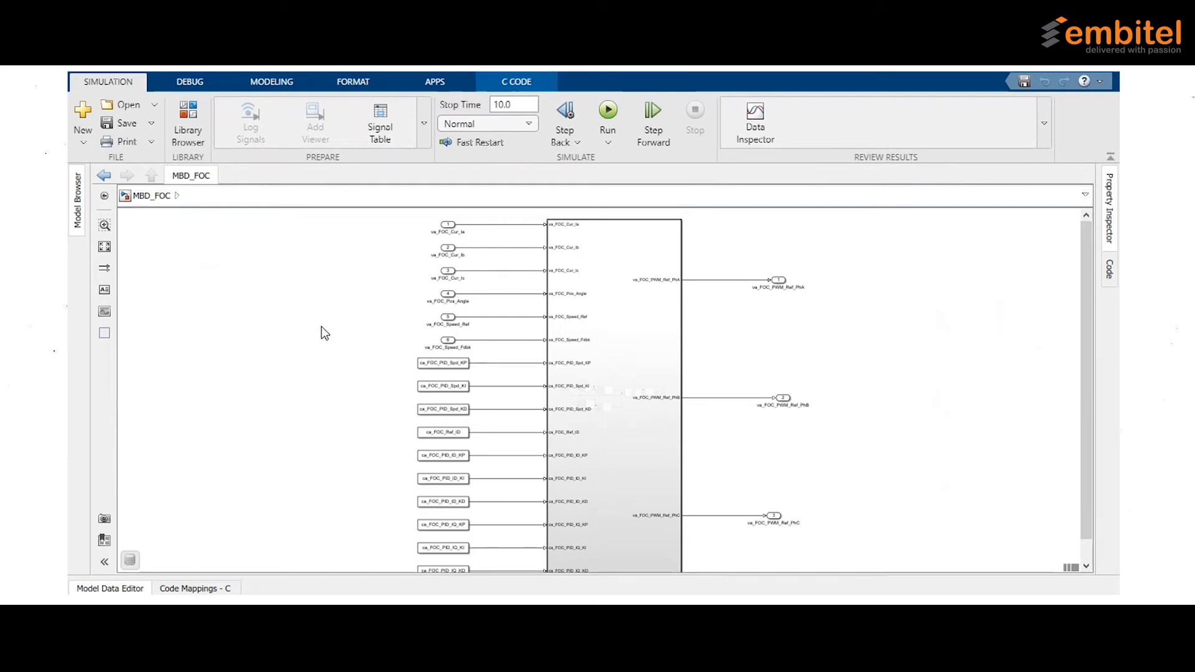
key(space)
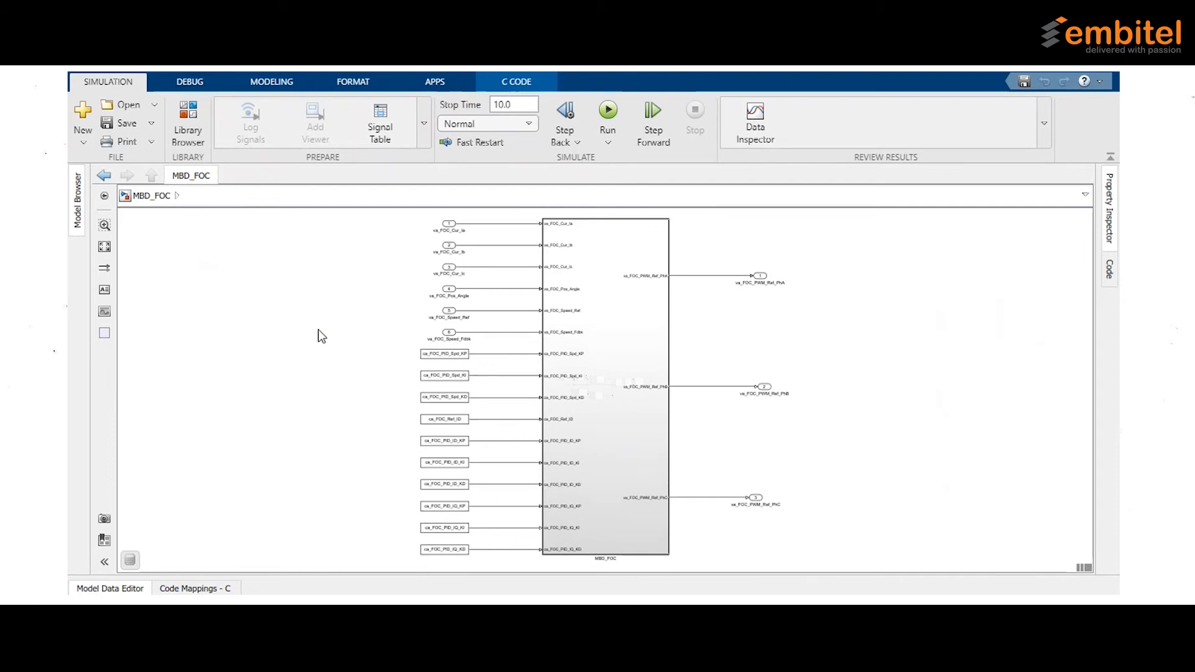
scroll(464, 223, up, 5)
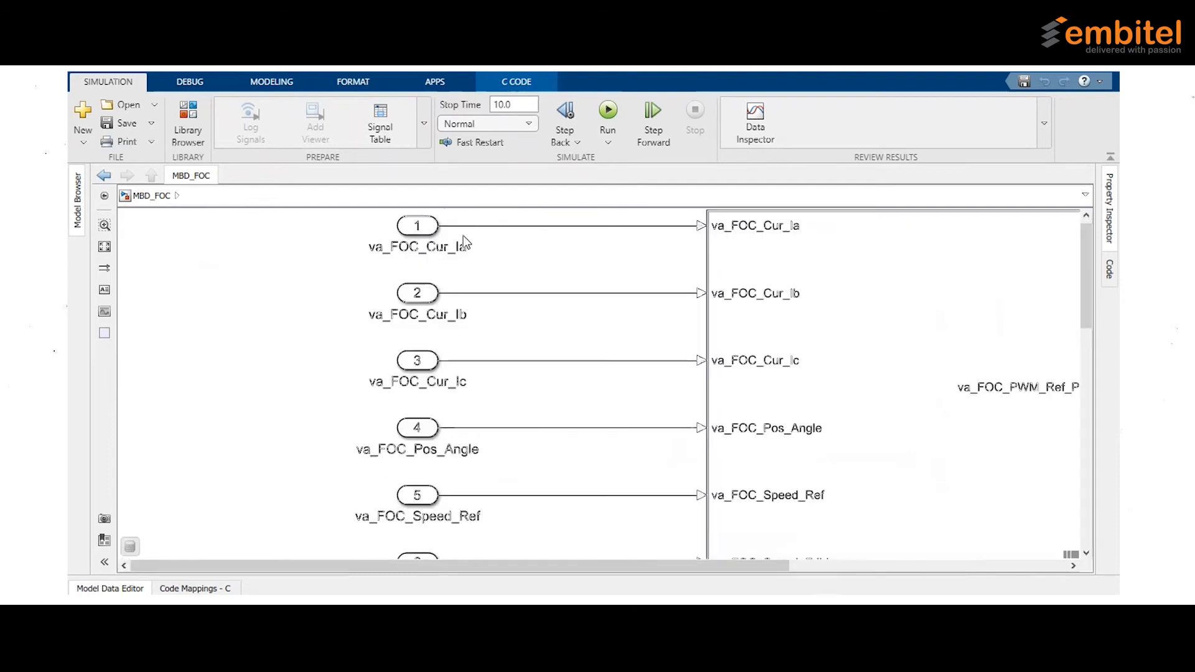
Name the signal from inport 1 va_FOC_Cur_Ia and require the name to resolve to a Simulink signal object
click(419, 225)
double_click(458, 247)
click(536, 249)
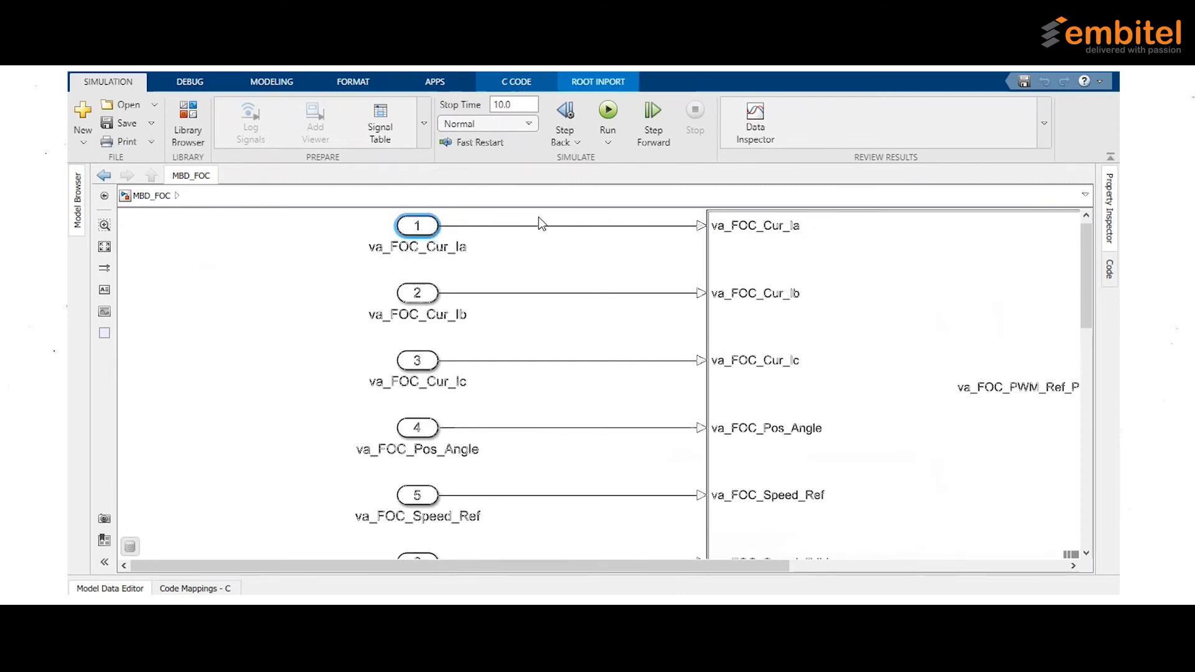
click(529, 227)
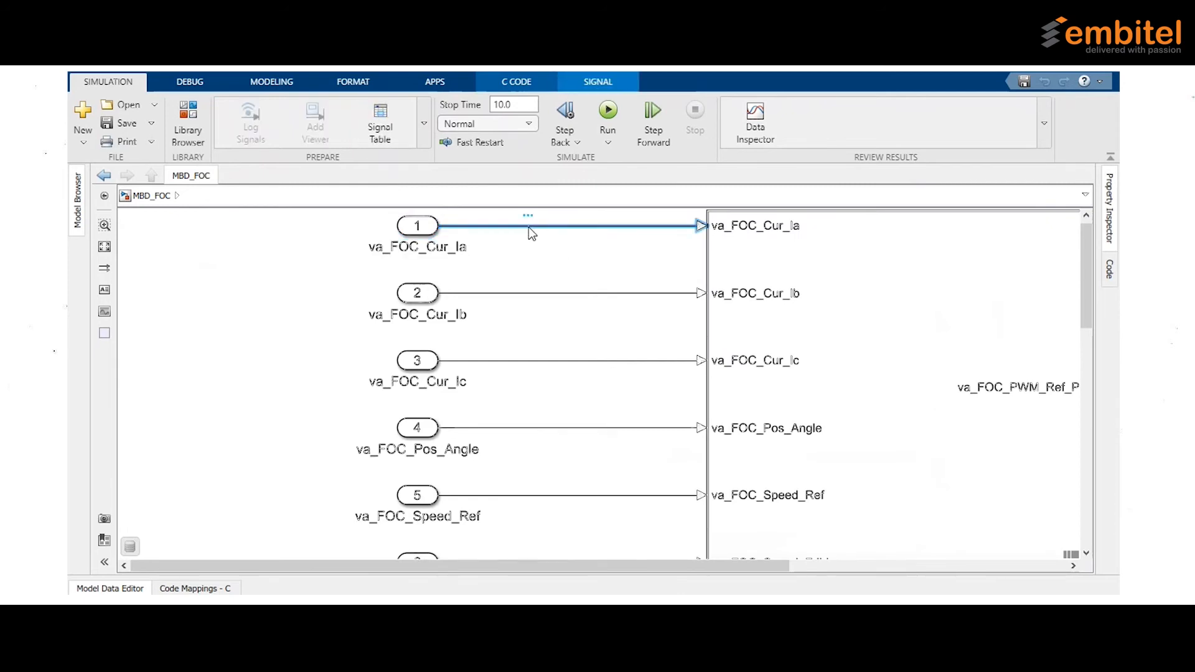
right_click(528, 227)
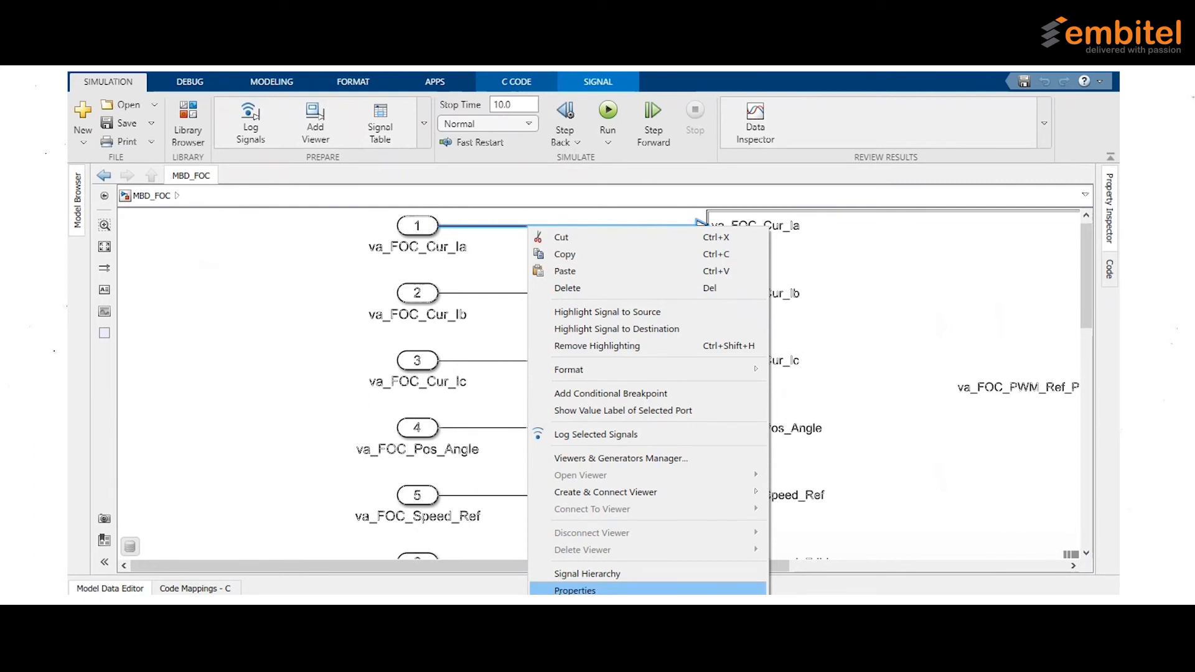
click(575, 590)
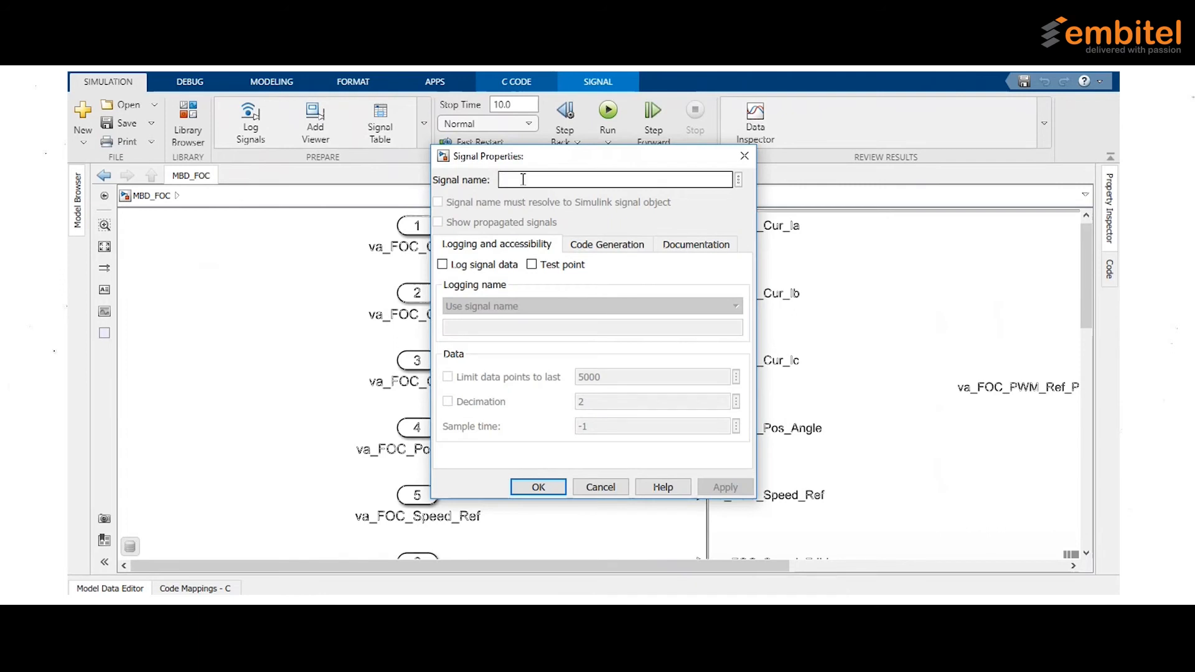
key(ctrl+v)
click(474, 200)
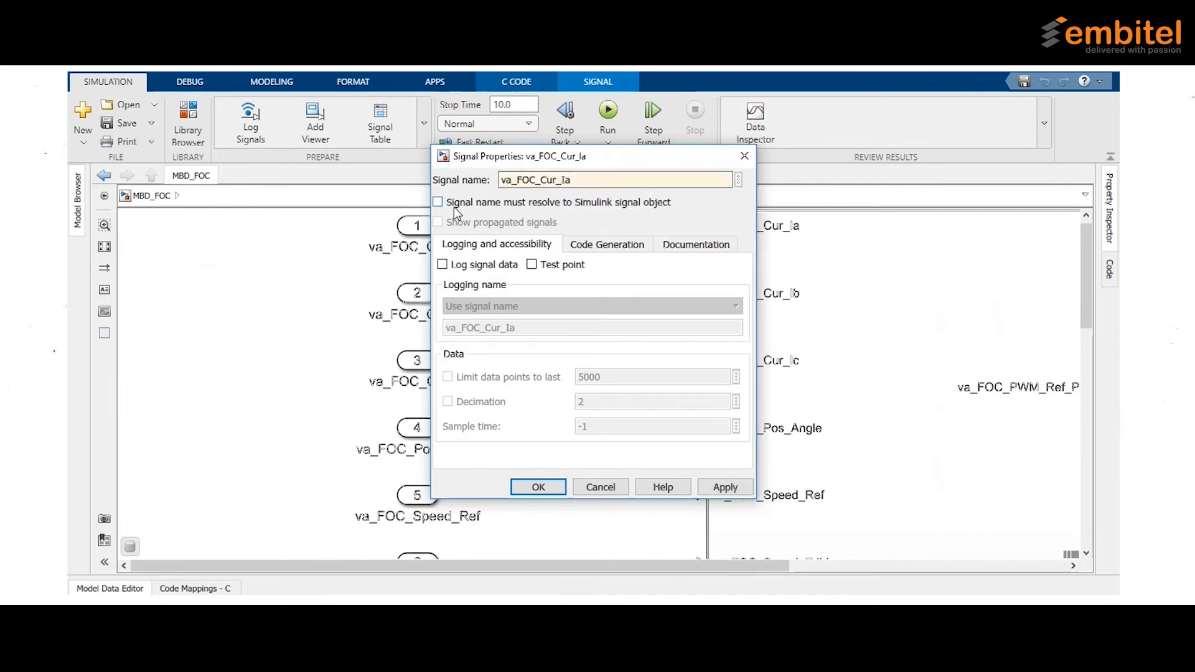
click(470, 205)
click(537, 486)
double_click(500, 231)
click(500, 256)
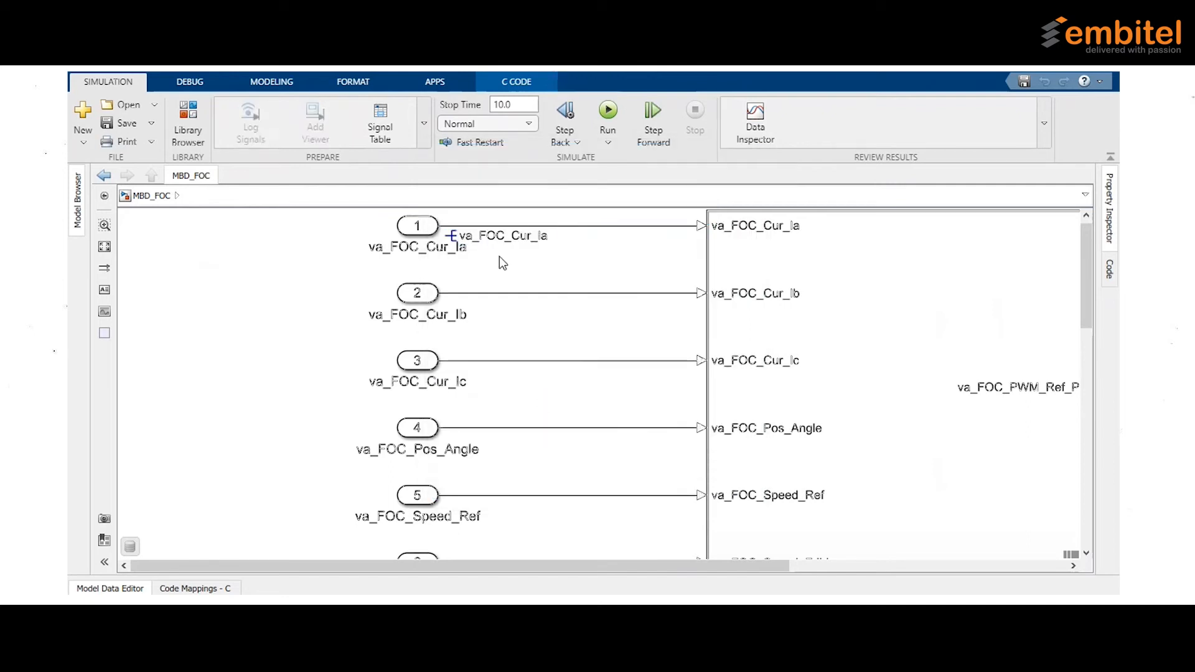
Name the signal from inport 2 va_FOC_Cur_Ib and require the name to resolve to a Simulink signal object
double_click(462, 315)
click(517, 292)
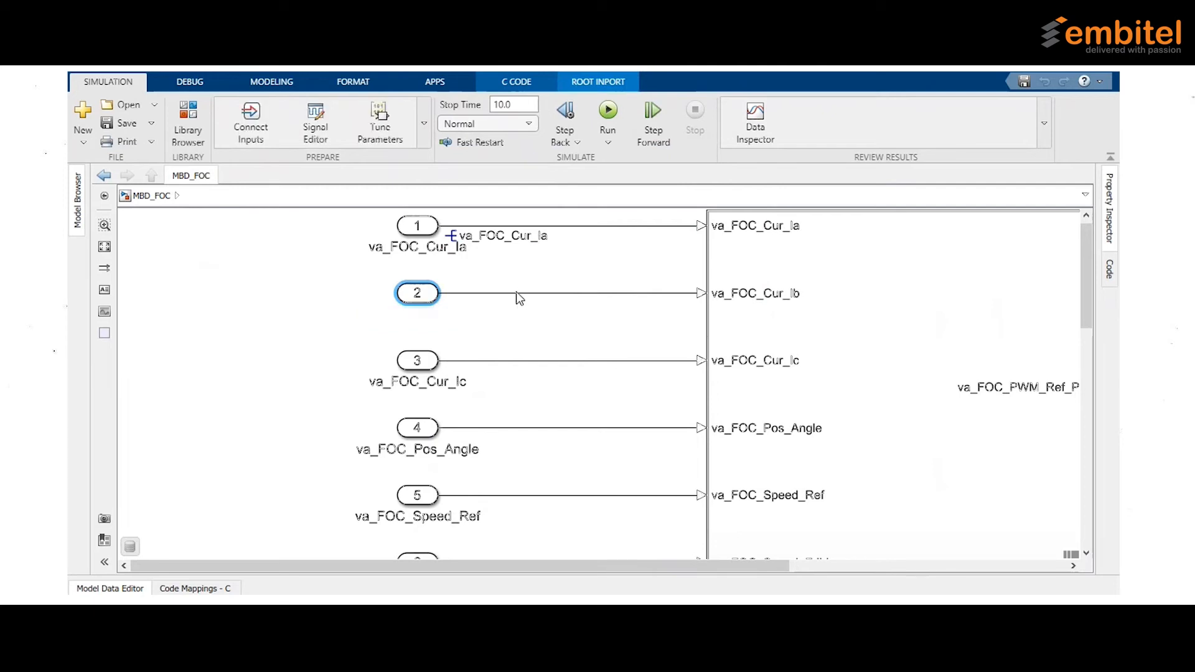
right_click(515, 291)
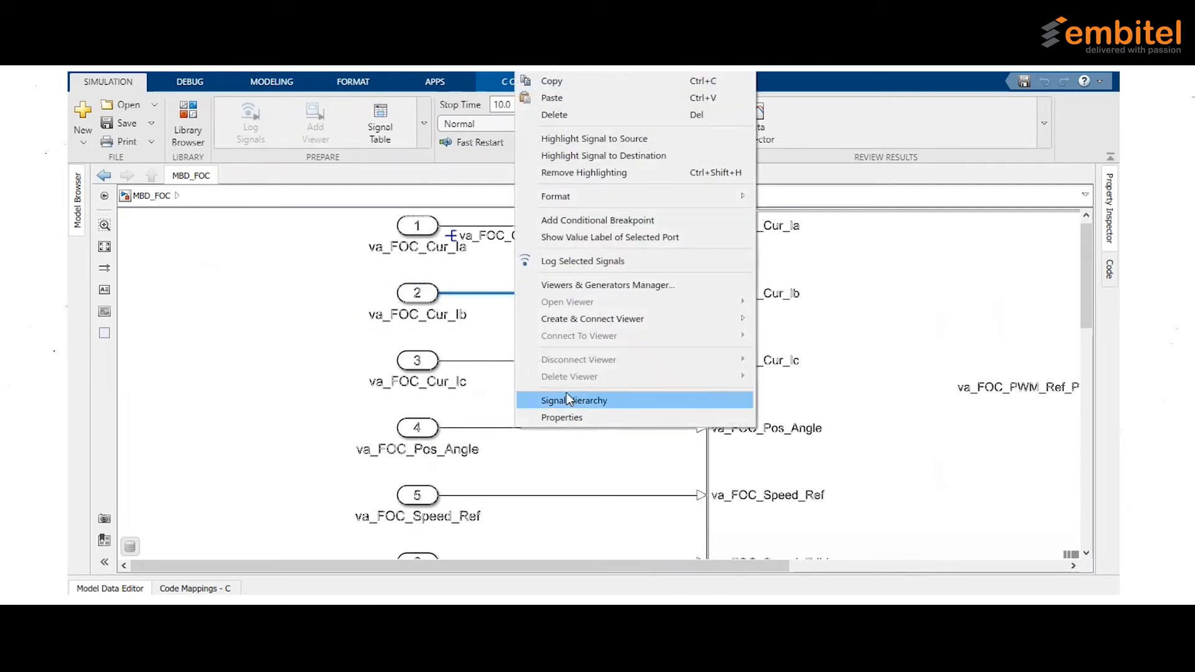
click(566, 394)
click(587, 180)
key(ctrl+v)
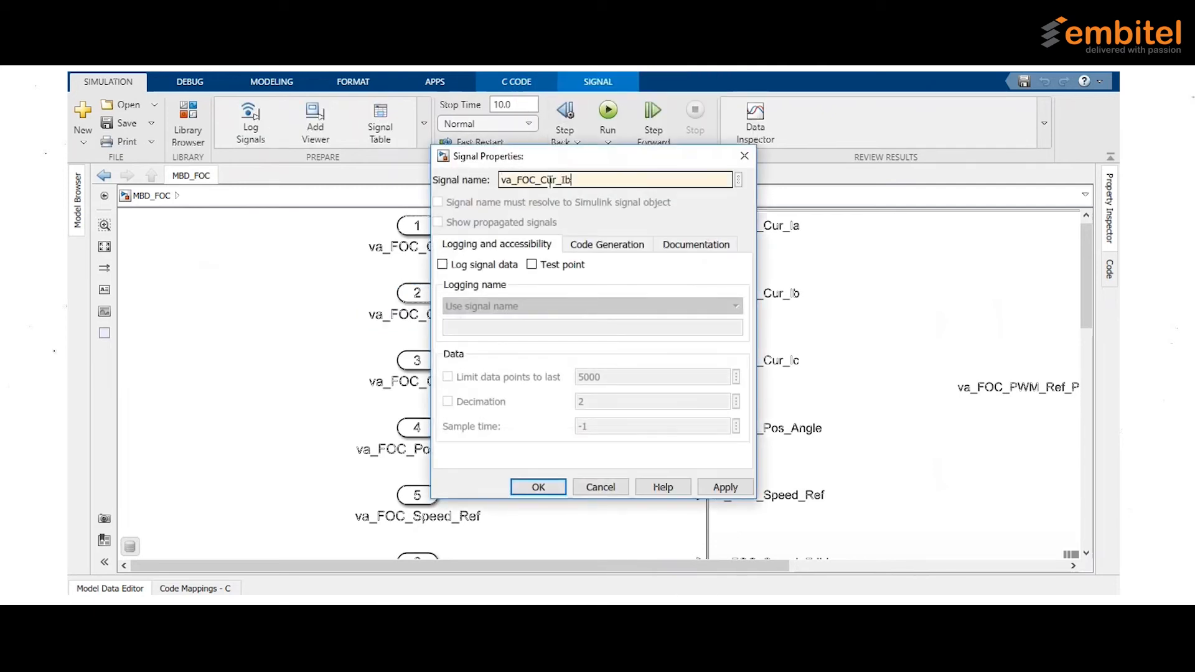
click(461, 203)
click(538, 486)
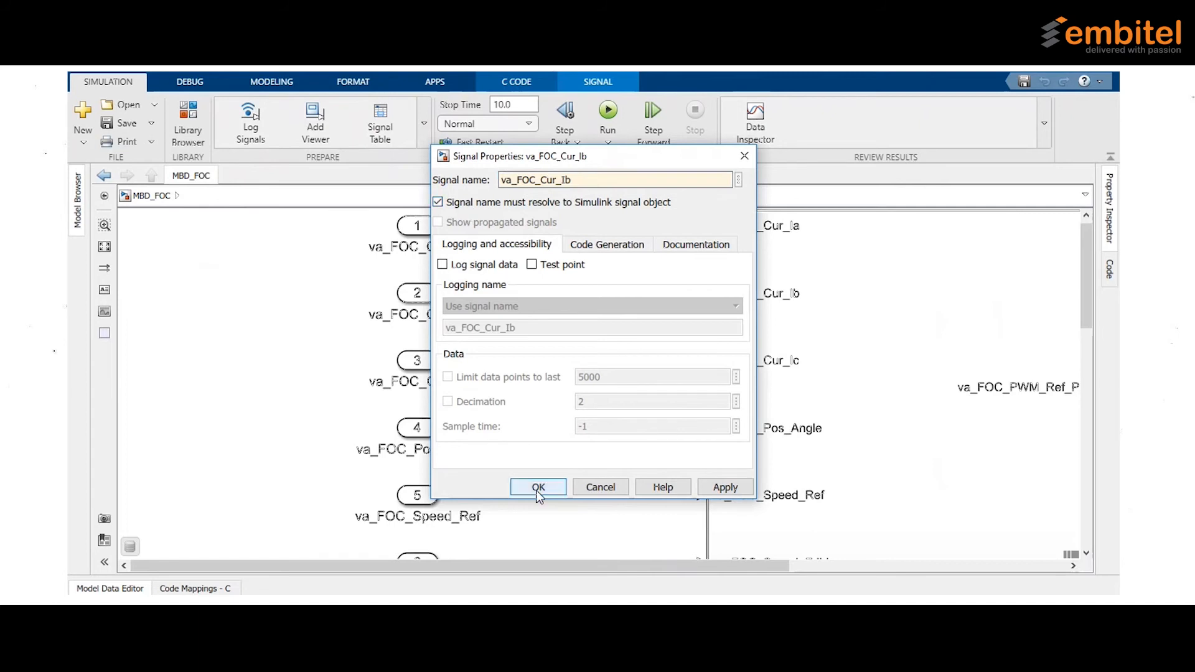
Name the signal from inport 3 va_FOC_Cur_Ic and require the name to resolve to a Simulink signal object
click(401, 365)
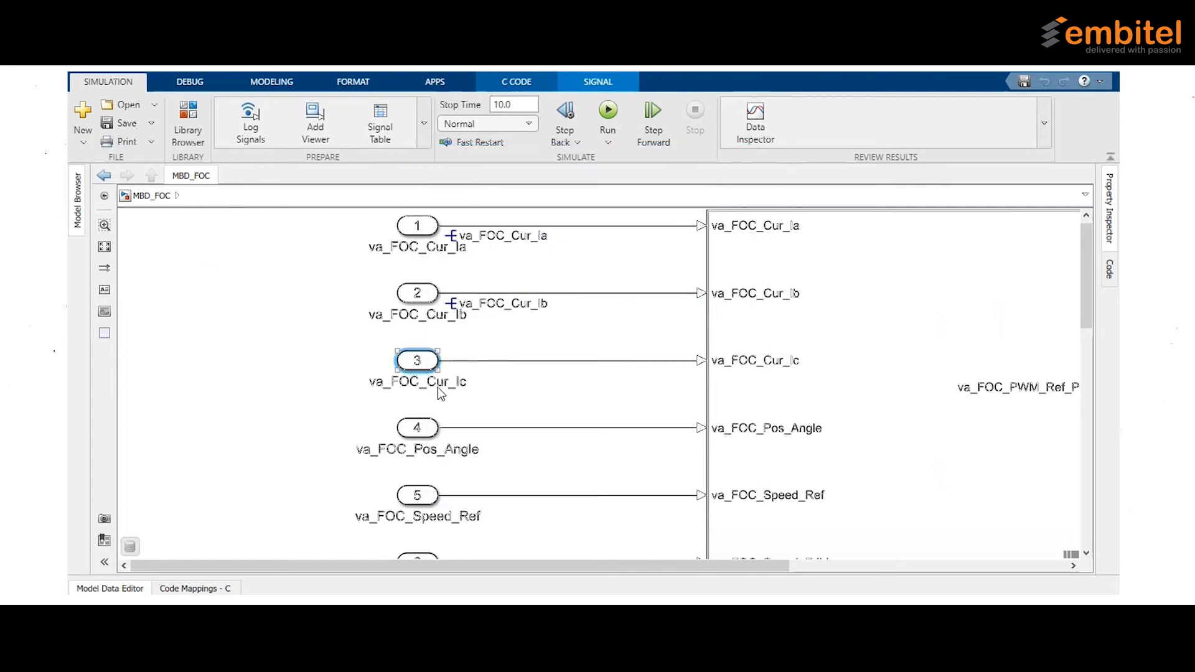
right_click(490, 362)
click(535, 417)
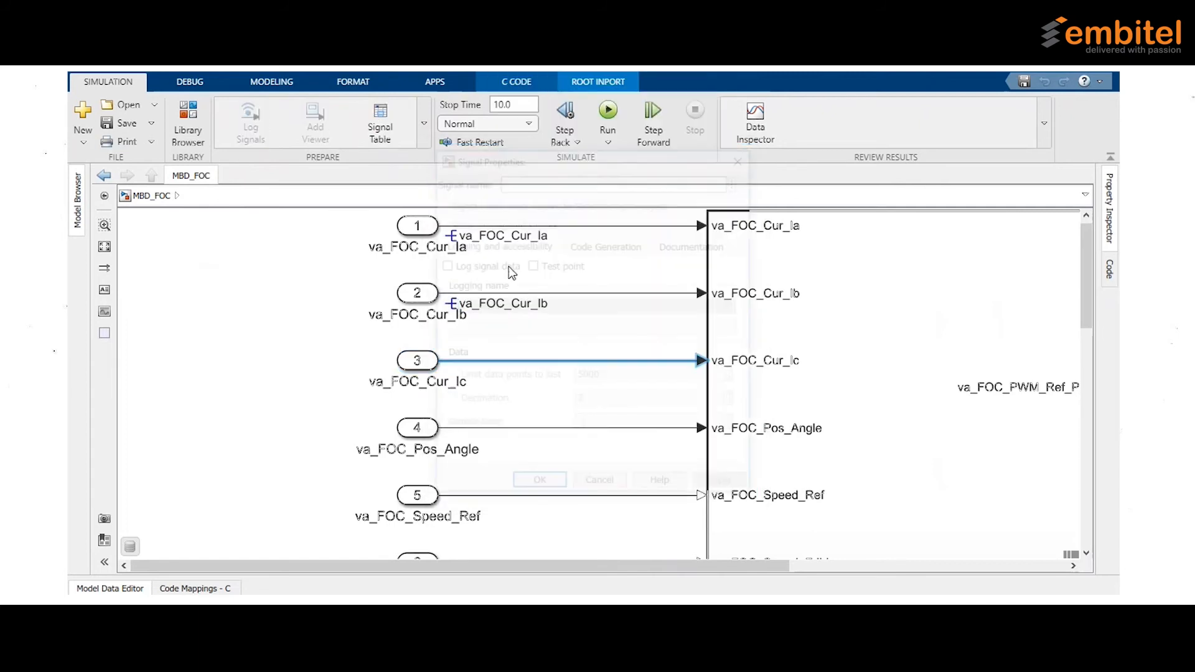
click(528, 180)
key(ctrl+v)
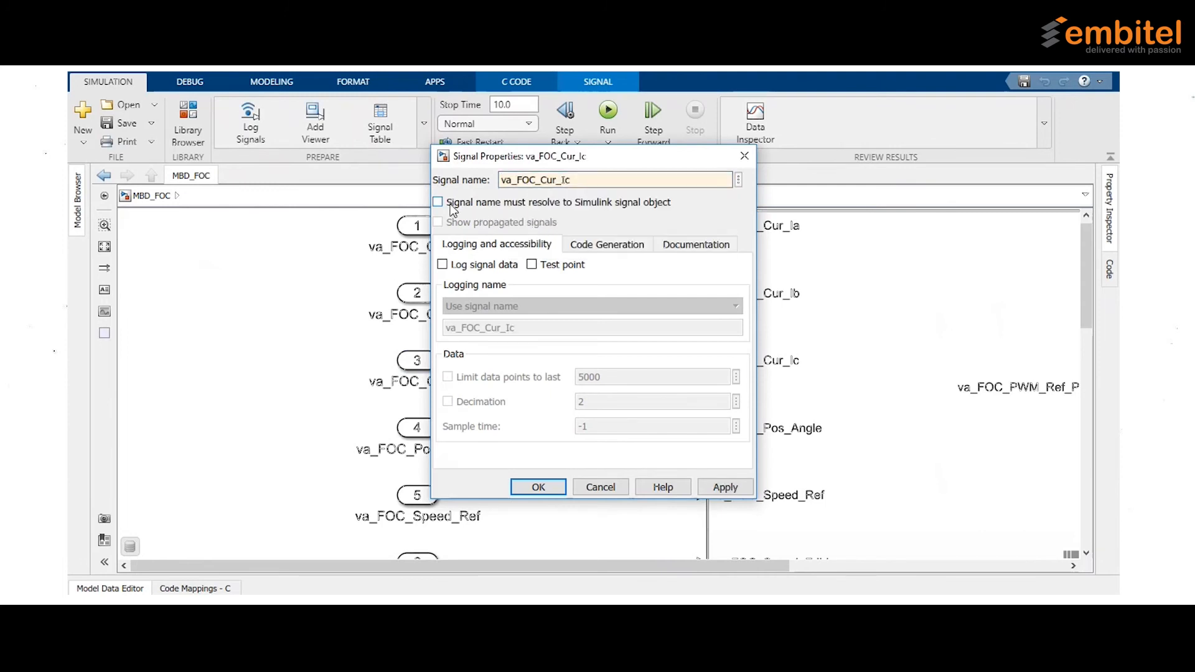
click(438, 202)
click(536, 488)
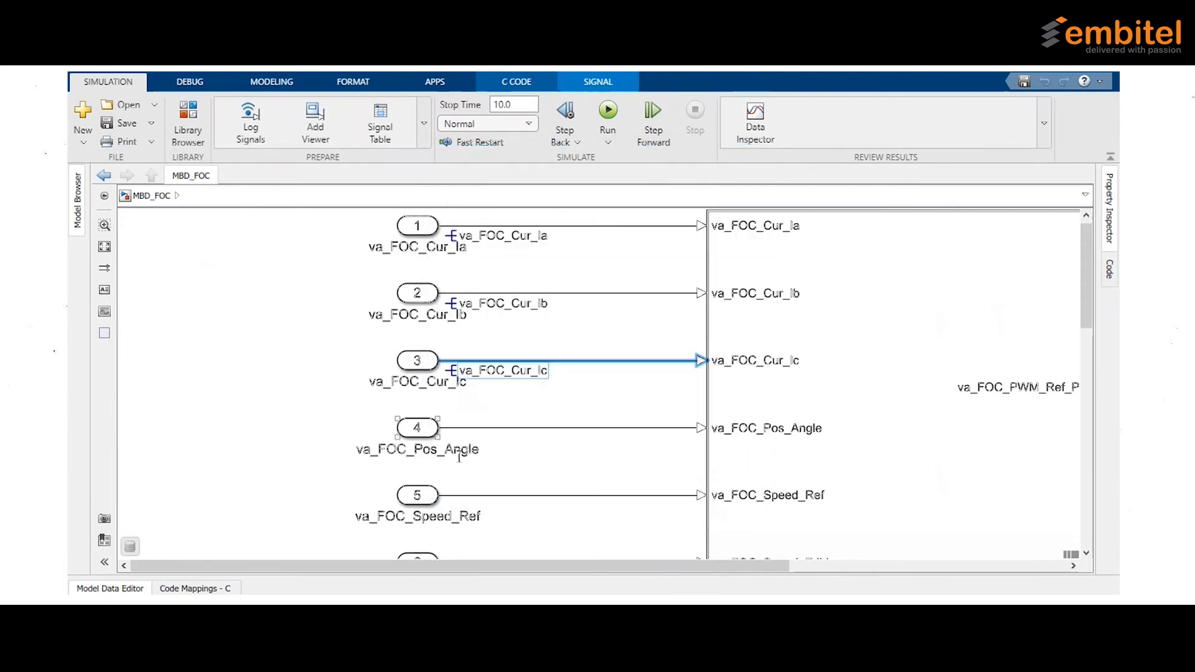
Name the signal from inport 4 va_FOC_Pos_Angle and require the name to resolve to a Simulink signal object
double_click(464, 450)
click(496, 435)
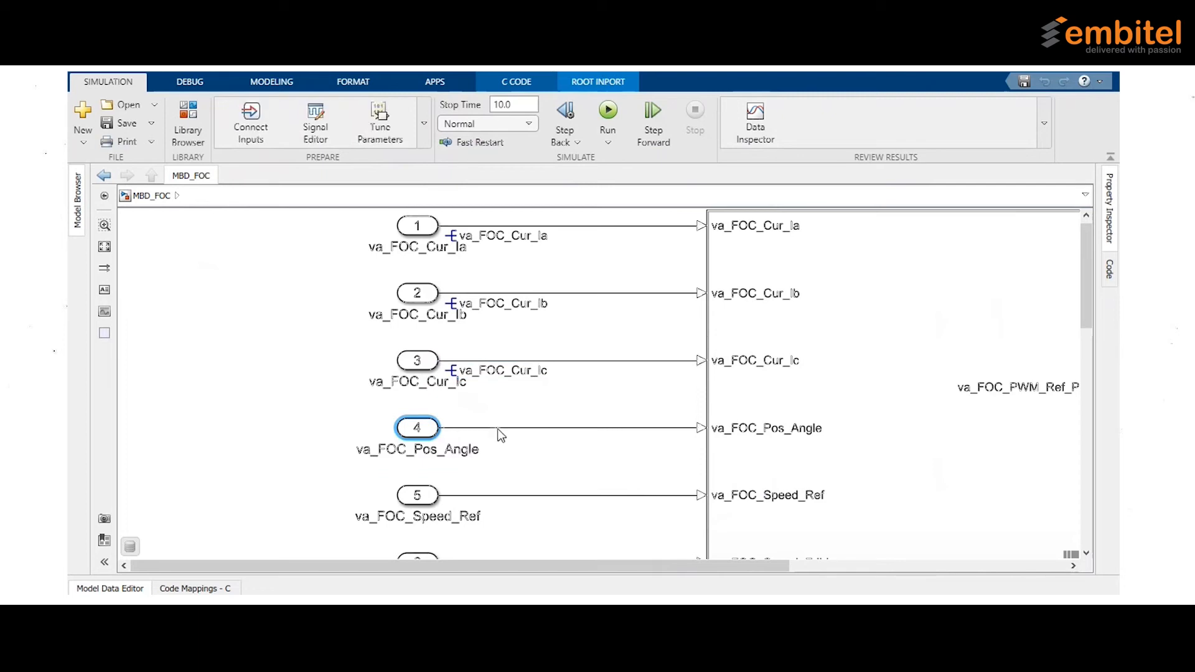
right_click(501, 436)
click(544, 418)
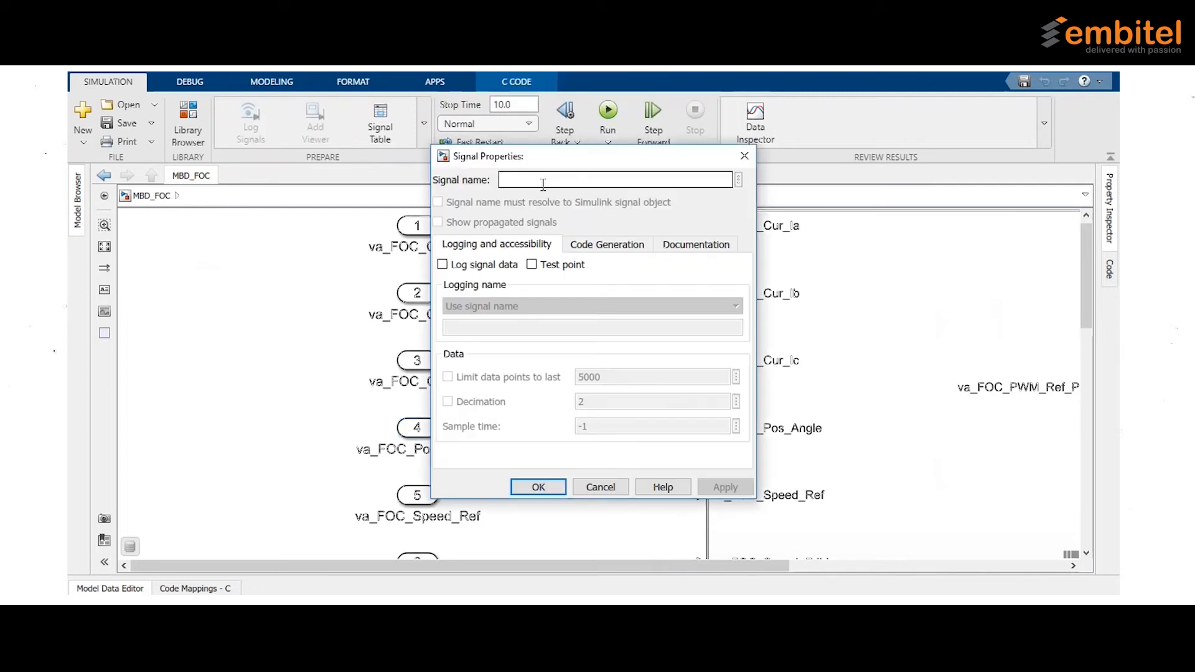
key(ctrl+v)
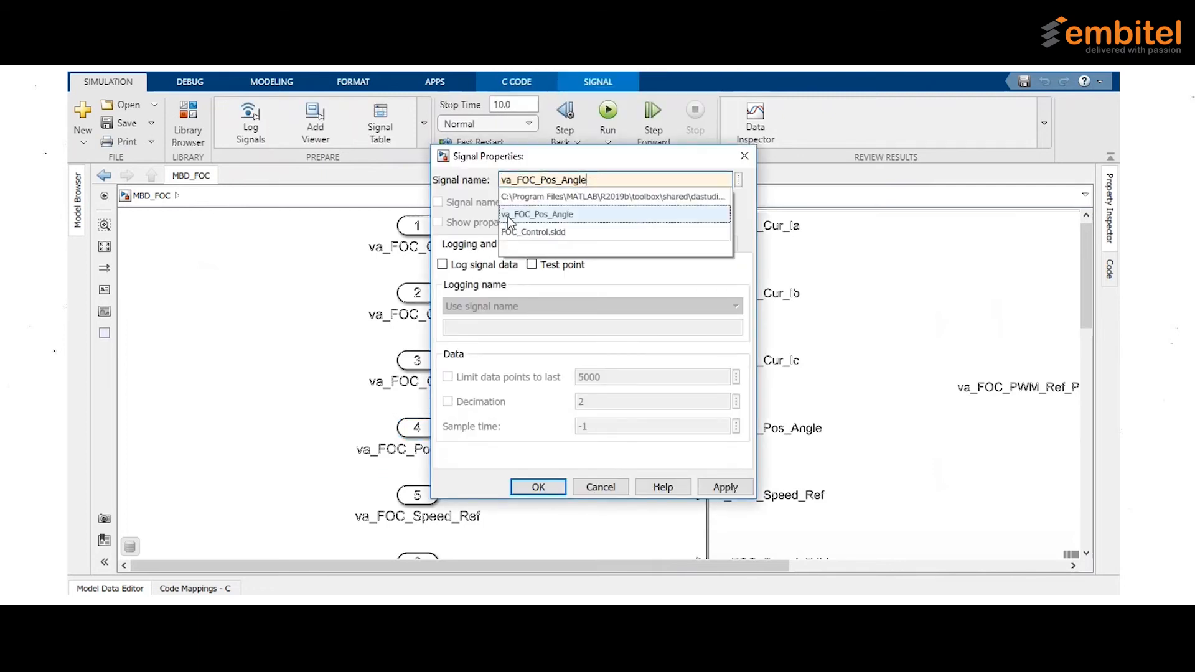
click(492, 211)
click(538, 487)
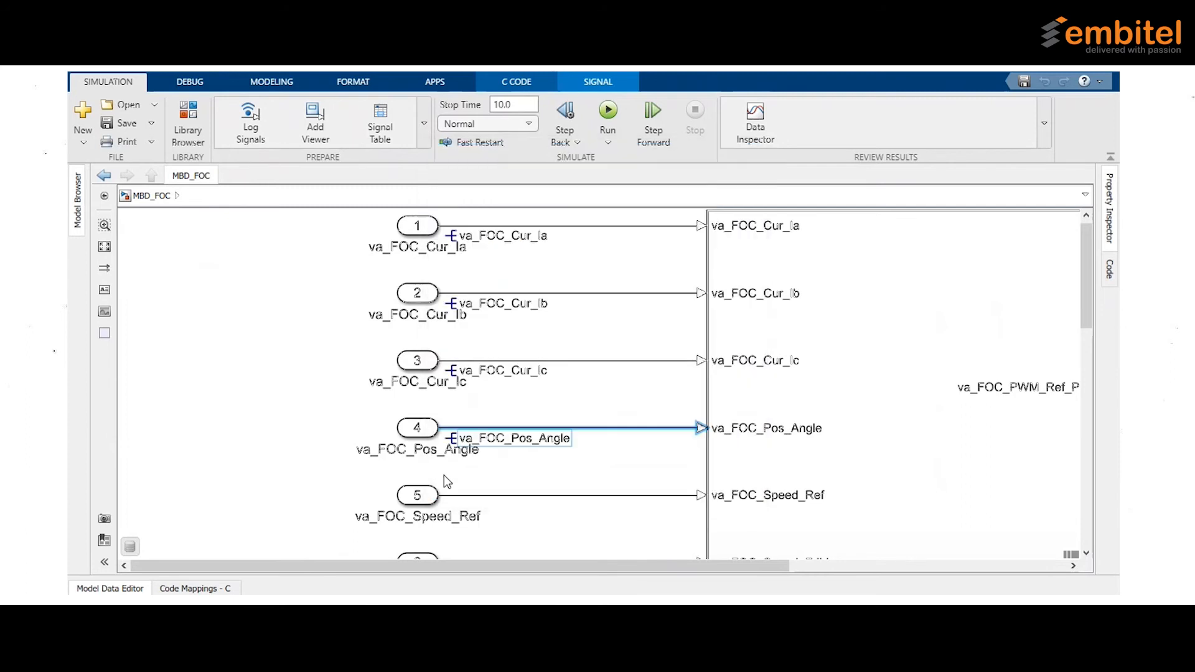
Name the signal from inport 5 va_FOC_Speed_Ref and require the name to resolve to a Simulink signal object
double_click(453, 518)
click(529, 496)
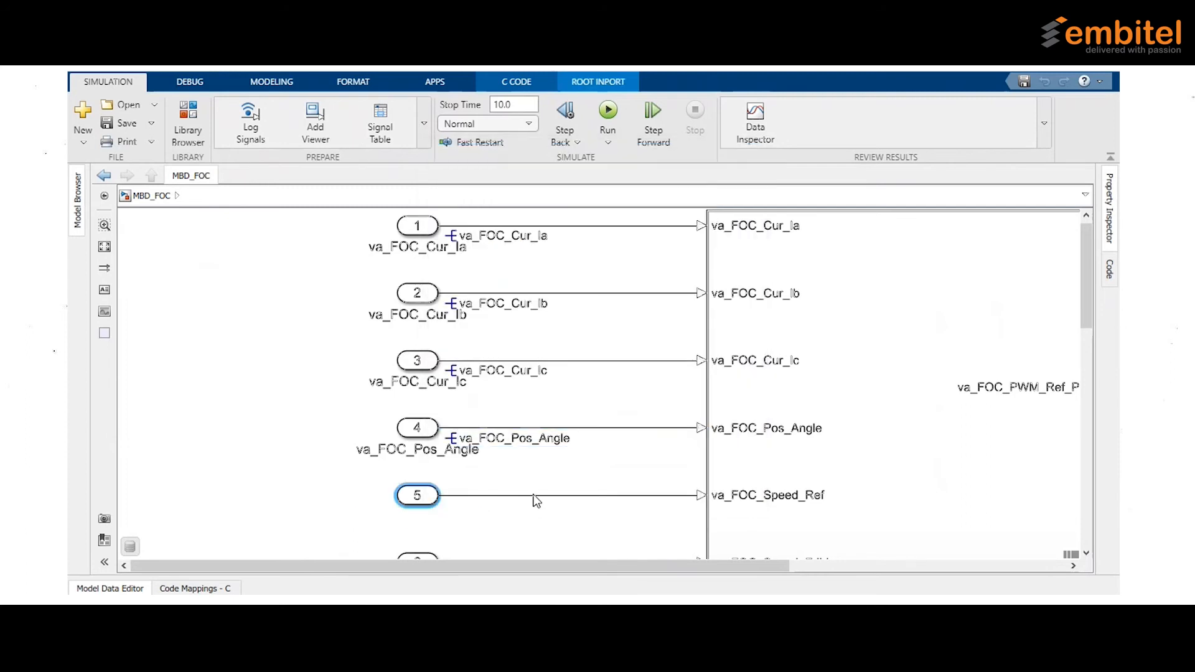
right_click(528, 495)
click(548, 488)
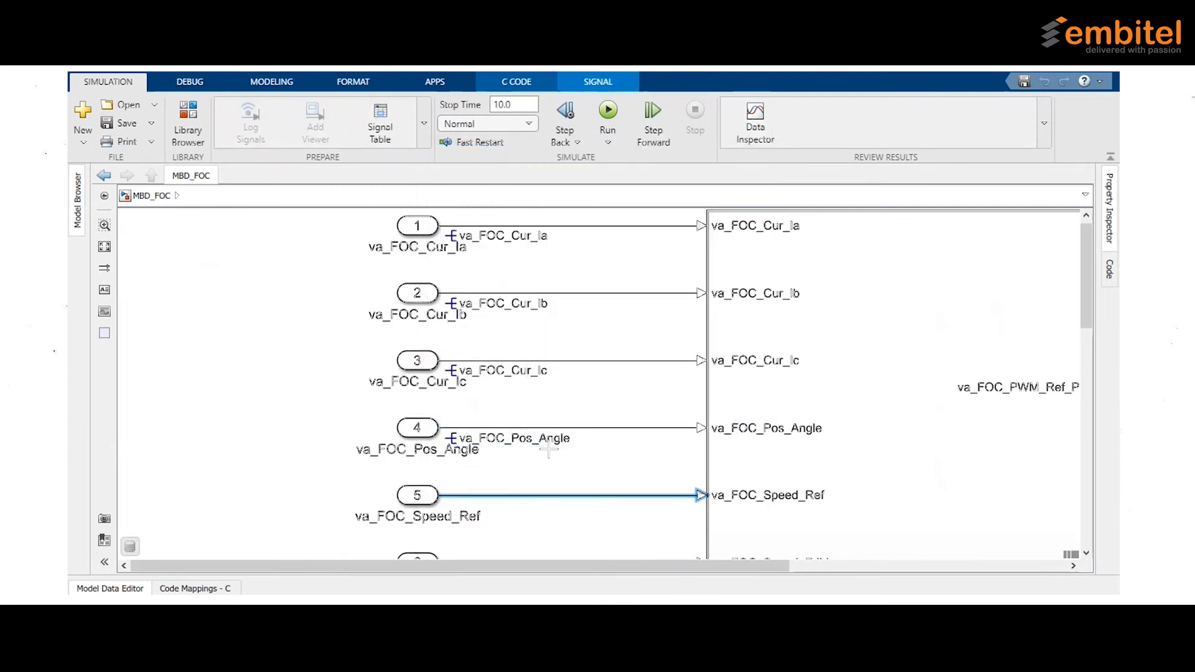
click(555, 181)
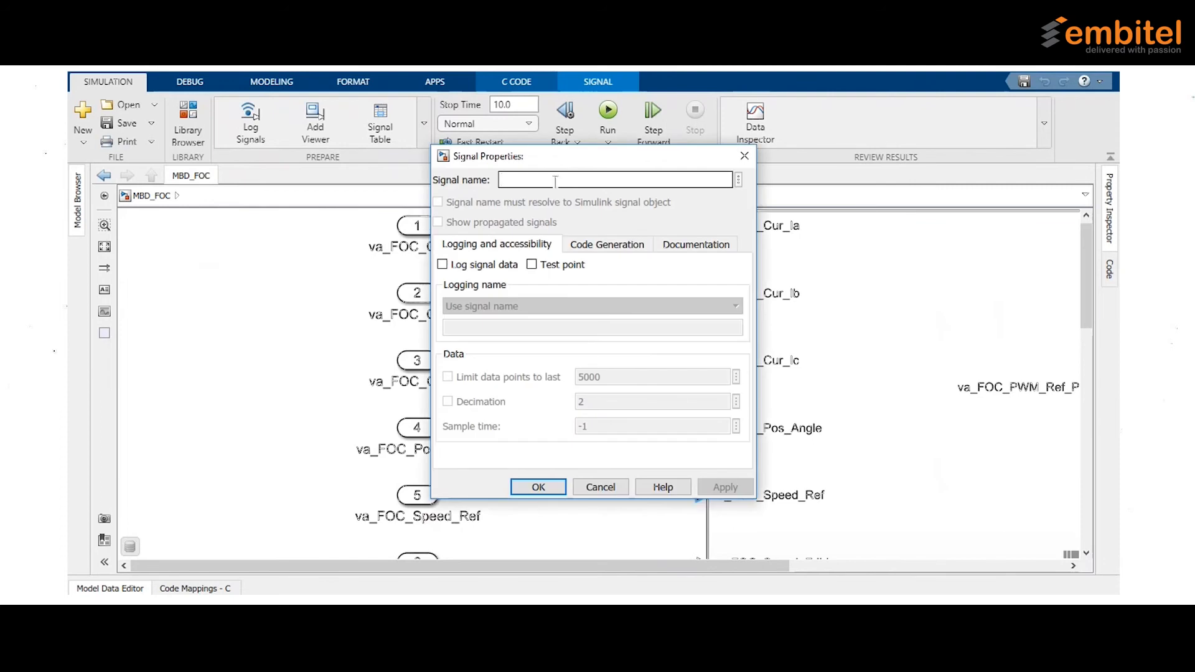
key(ctrl+v)
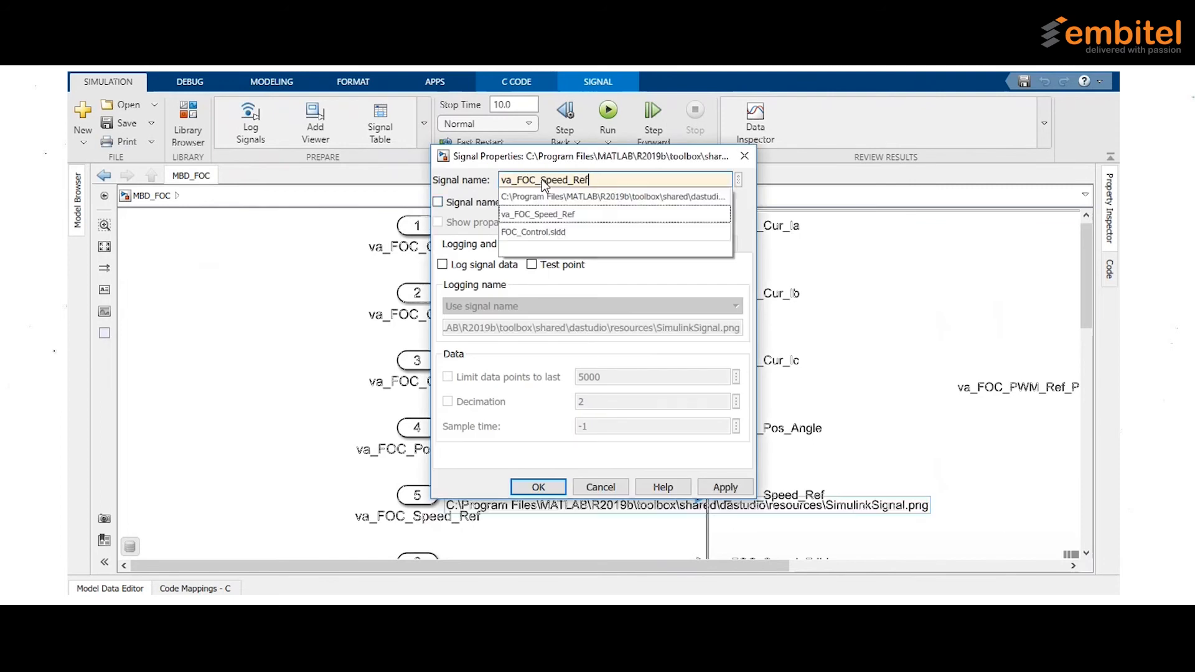
click(518, 216)
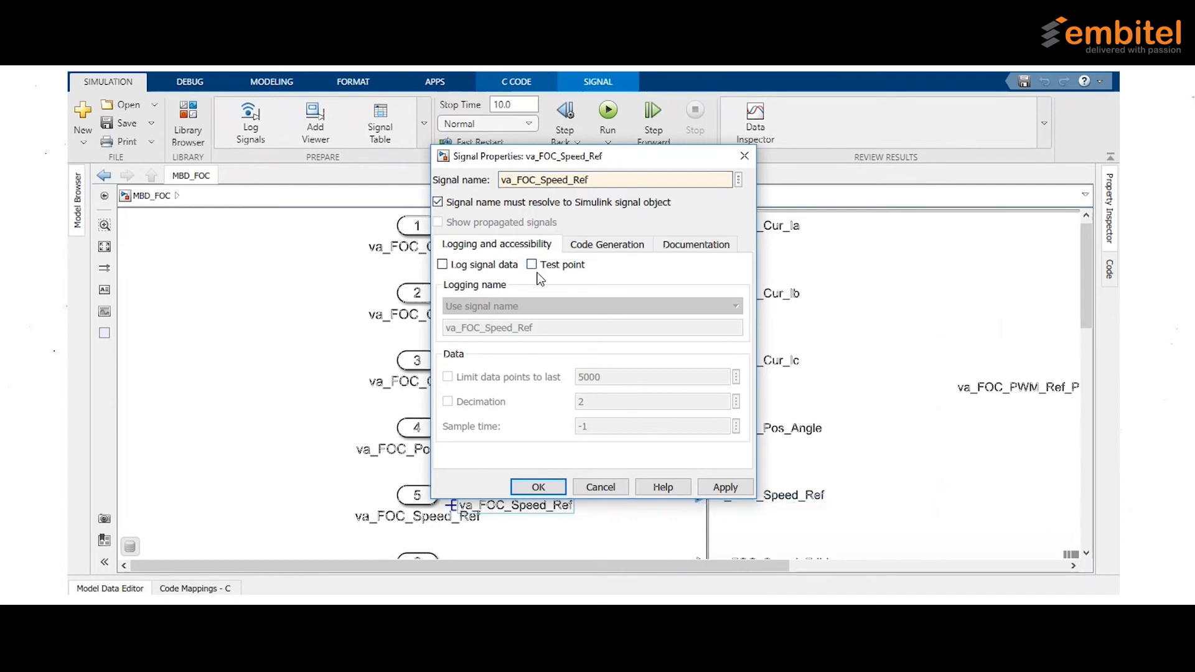
click(557, 490)
Name the signal from inport 6 va_FOC_Speed_Fdbk and require the name to resolve to a Simulink signal object
click(608, 253)
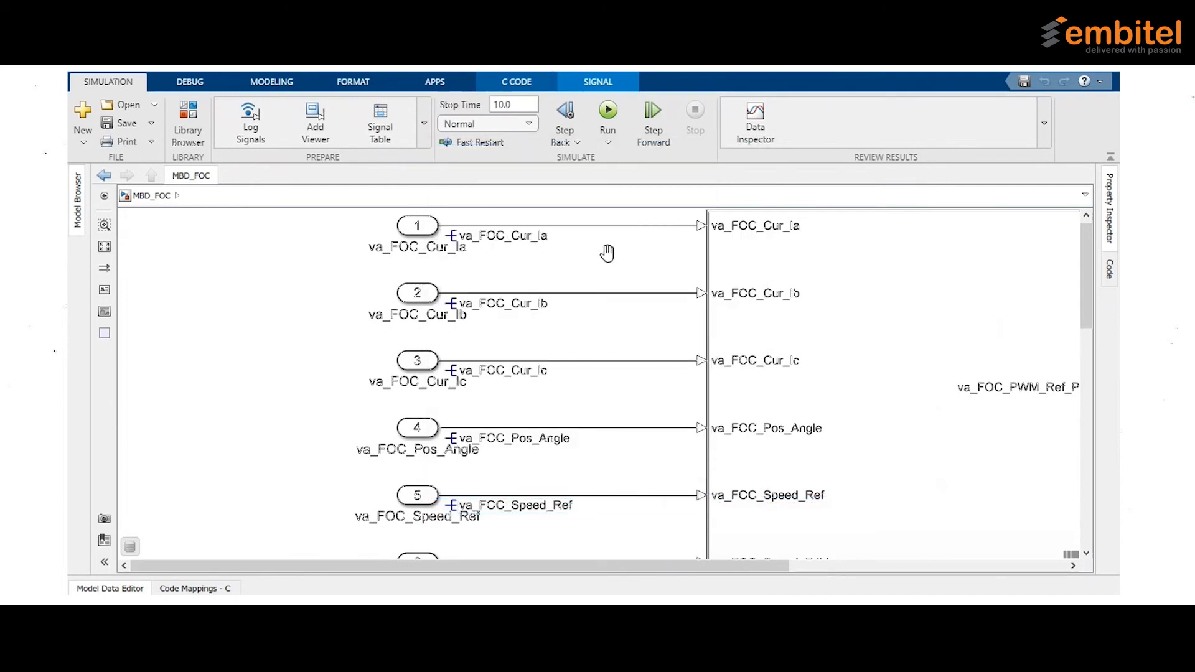
key(space)
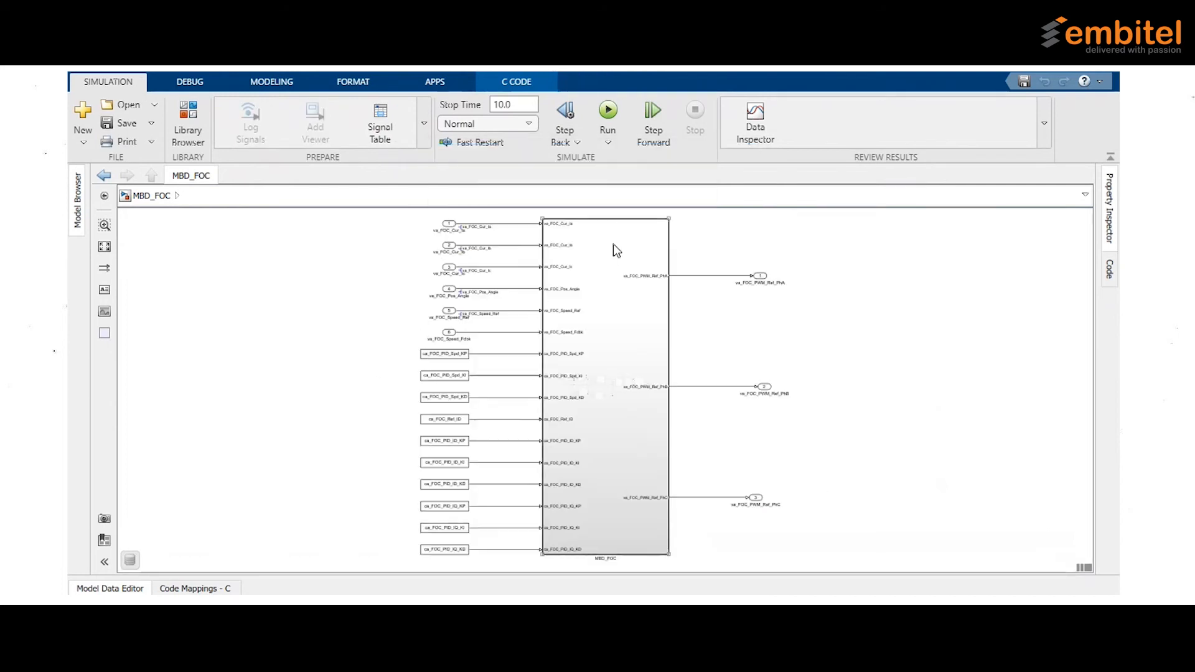
scroll(472, 349, up, 5)
double_click(464, 328)
key(ctrl+c)
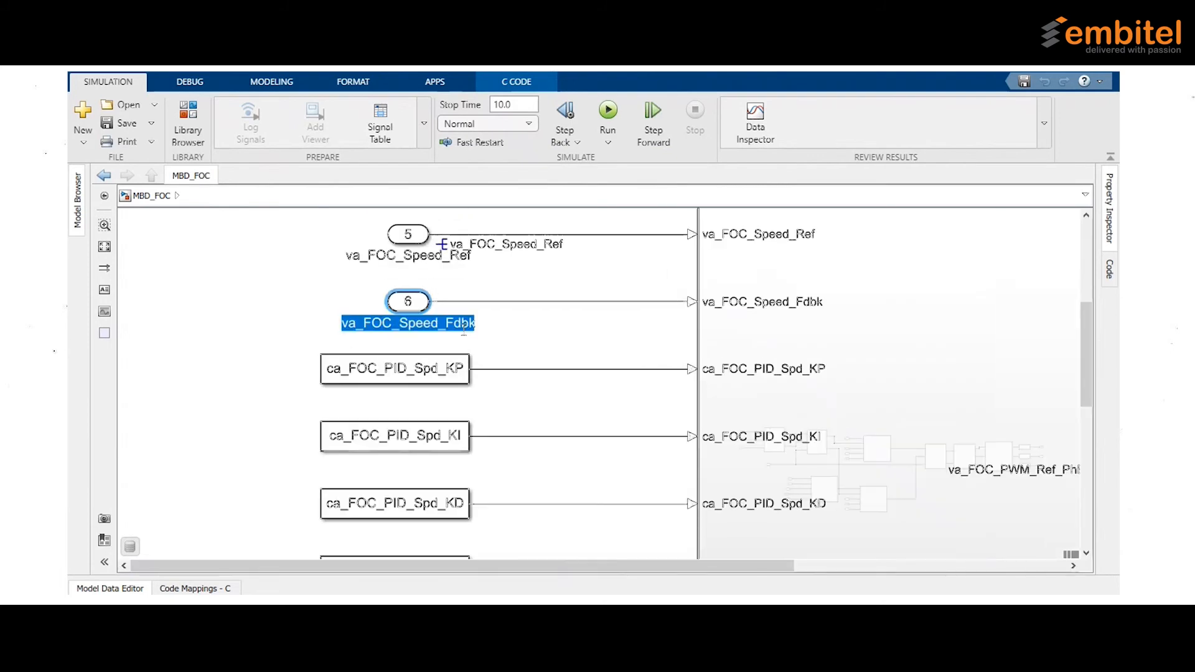
click(544, 302)
right_click(544, 302)
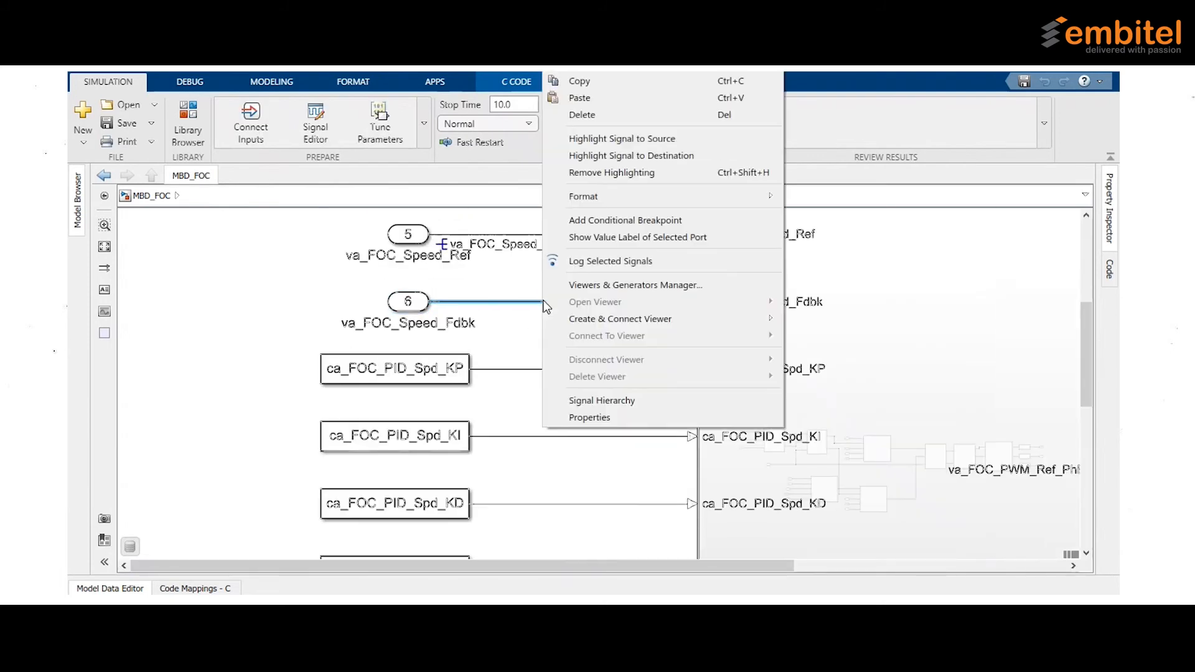
click(590, 417)
click(557, 179)
key(ctrl+v)
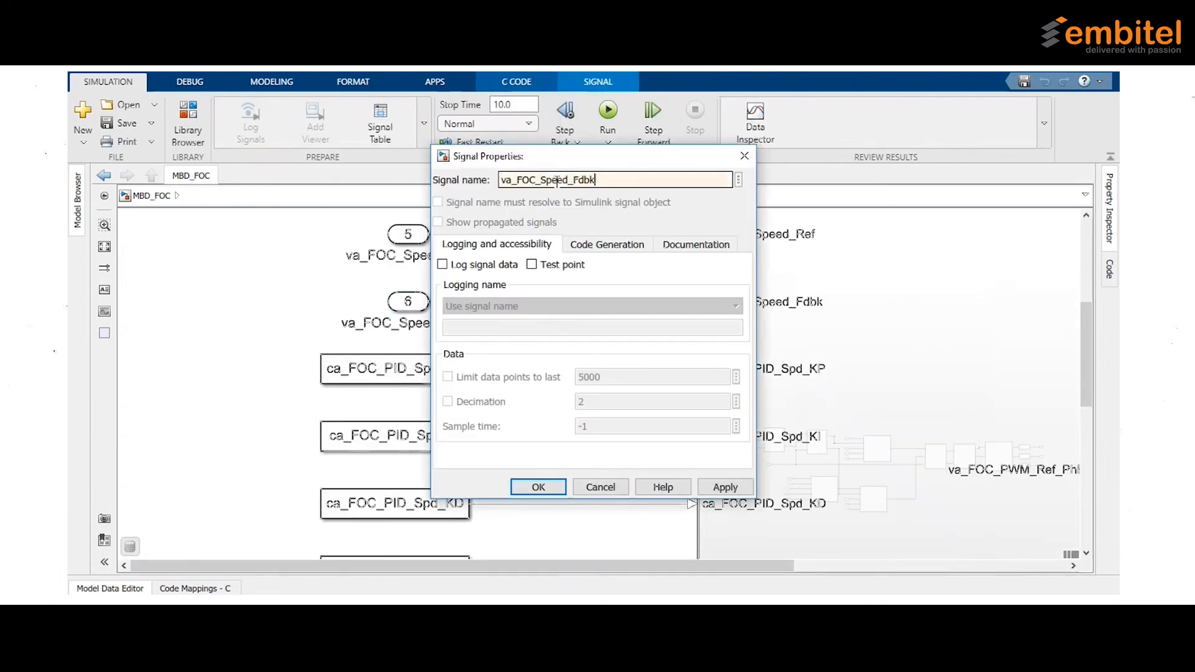
click(516, 214)
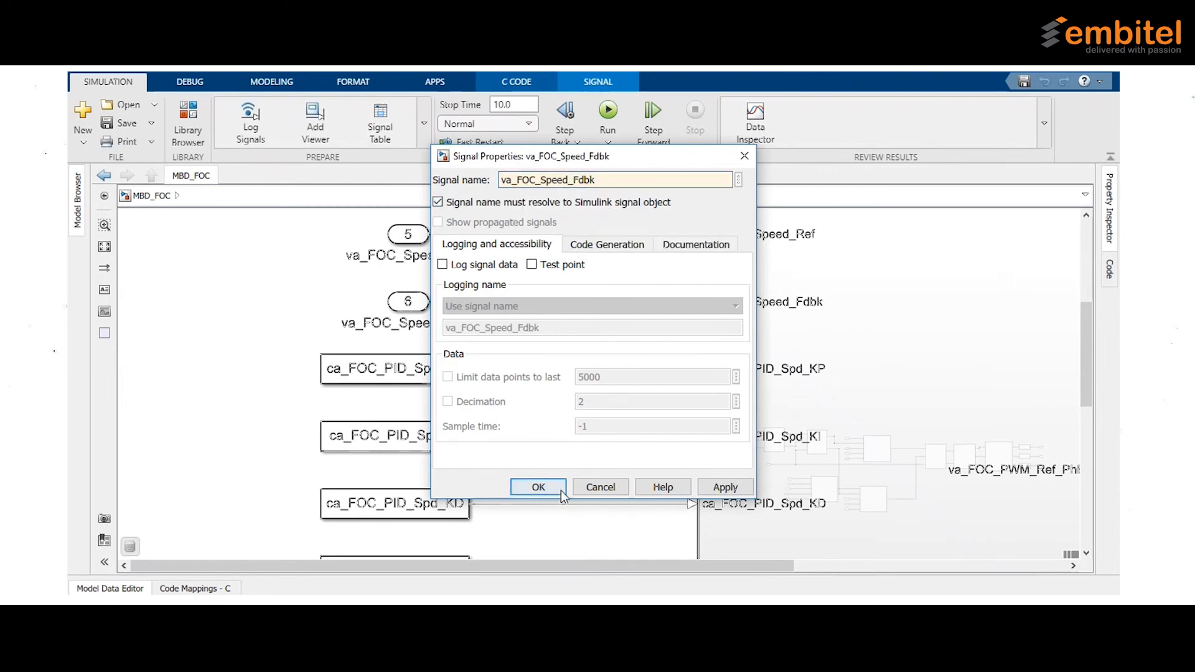
click(538, 488)
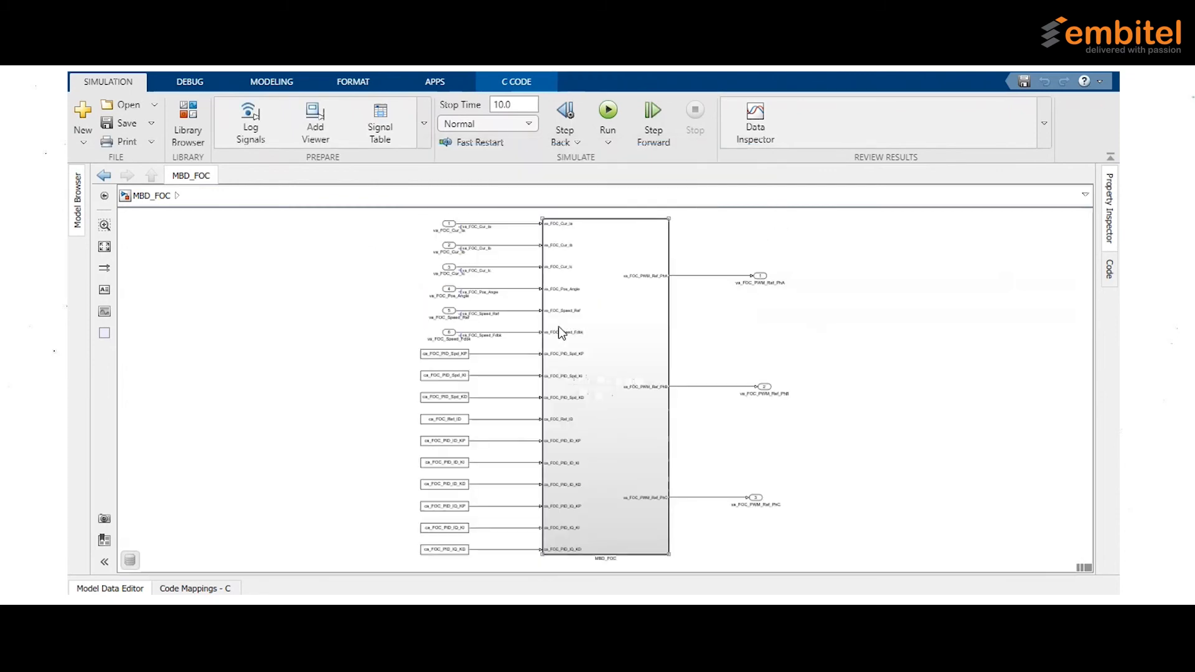
Name the signal into outport 1 va_FOC_PWM_Ref_PhA and require the name to resolve to a Simulink signal object
scroll(790, 282, up, 5)
double_click(645, 277)
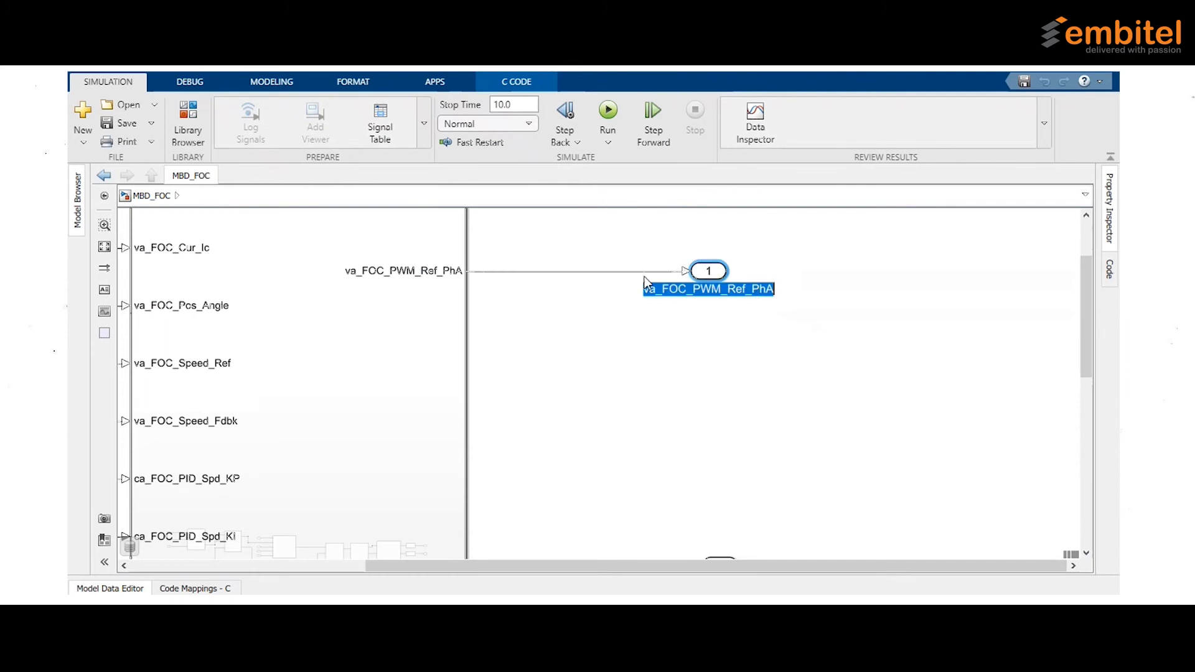
click(597, 272)
right_click(596, 274)
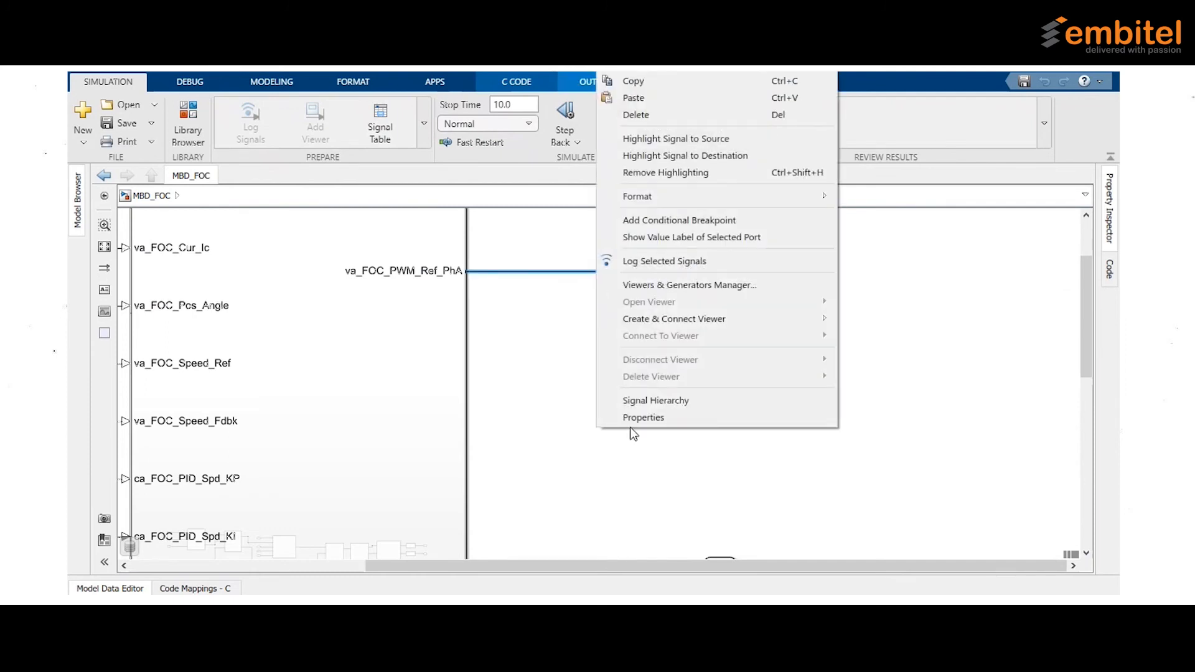
click(644, 417)
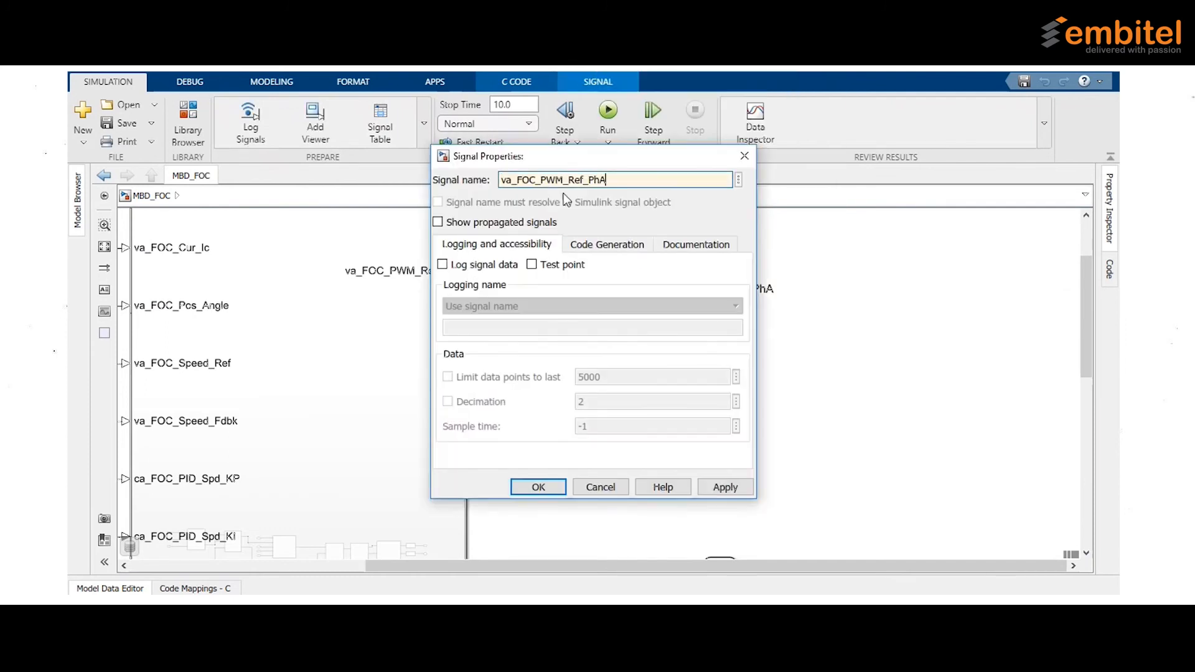
click(559, 210)
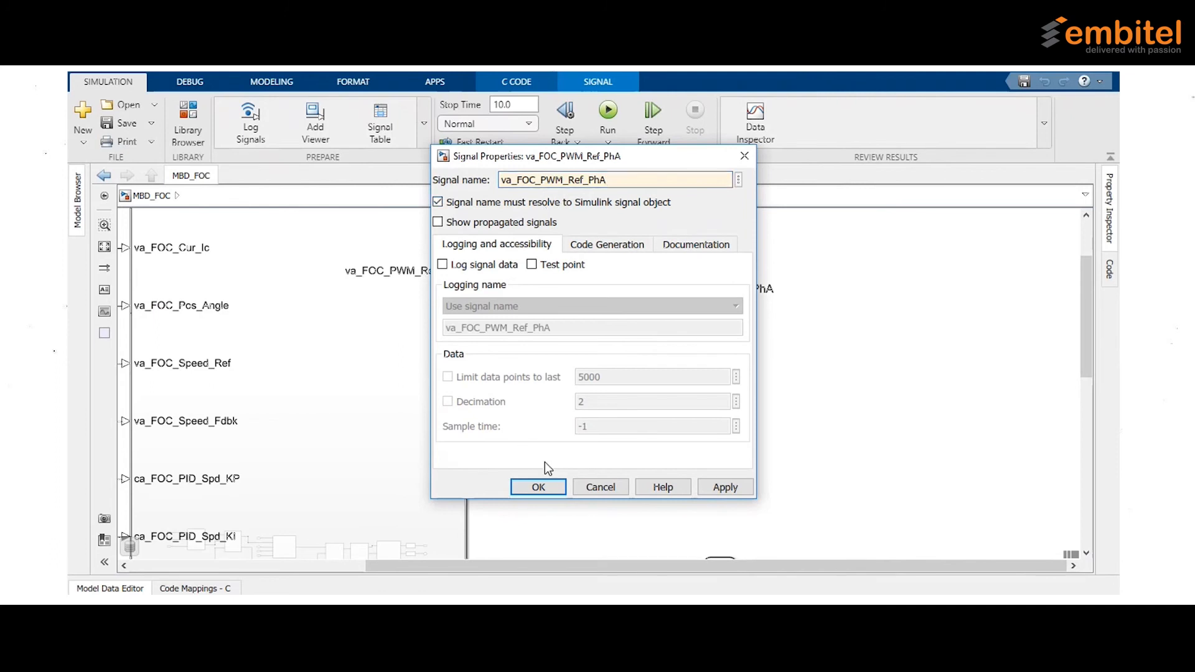
click(539, 486)
click(644, 366)
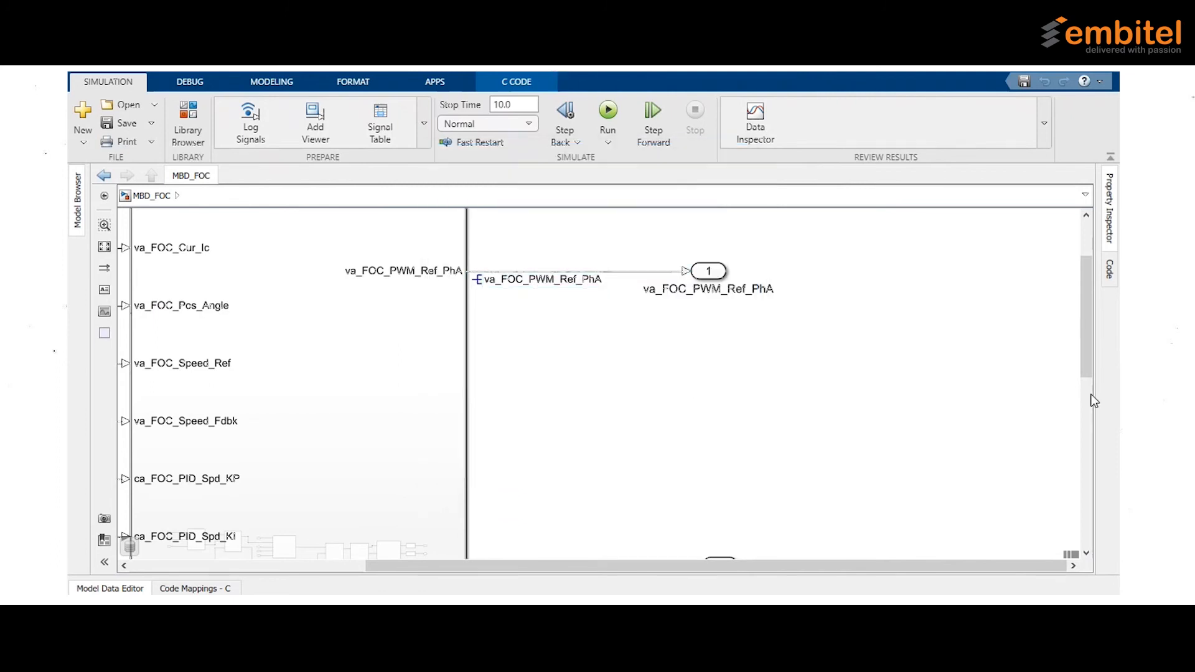
Name the signal into outport 2 va_FOC_PWM_Ref_PhB and require the name to resolve to a Simulink signal object
drag(1085, 316, 1067, 390)
click(746, 393)
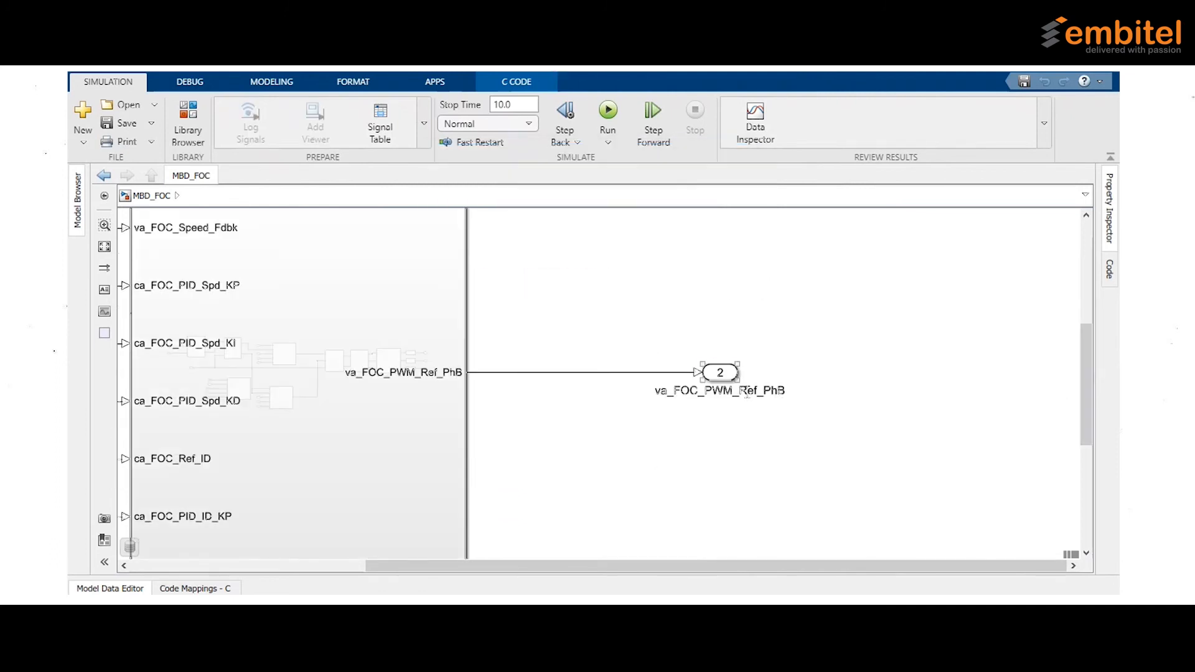
click(518, 372)
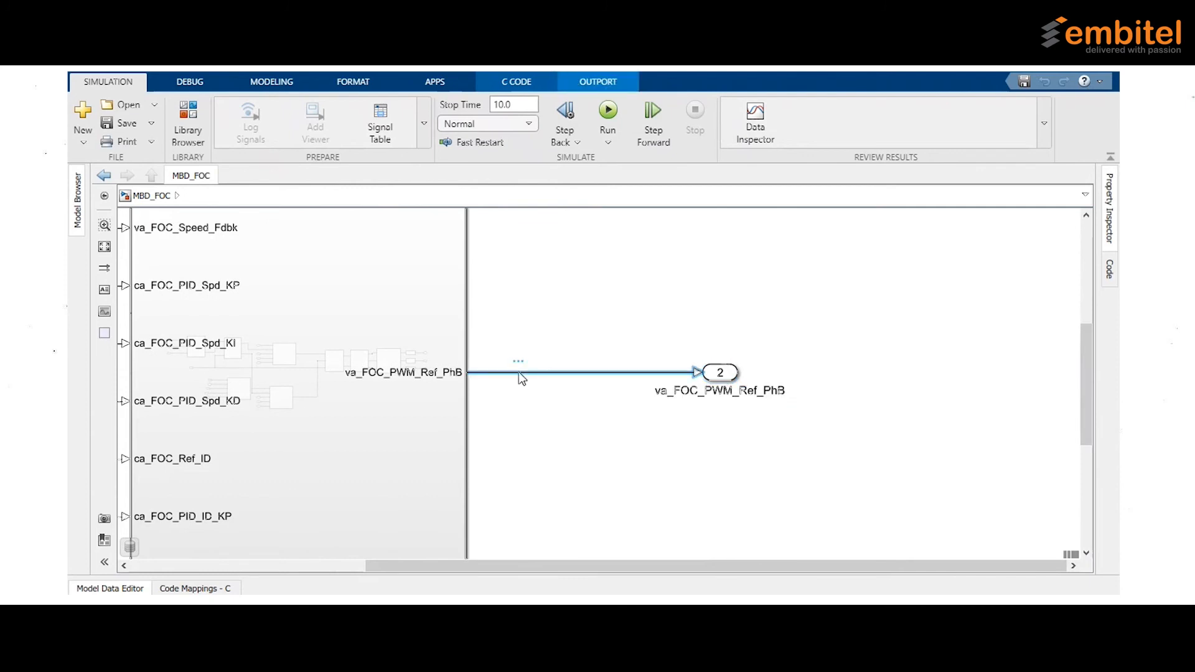
right_click(518, 372)
click(566, 422)
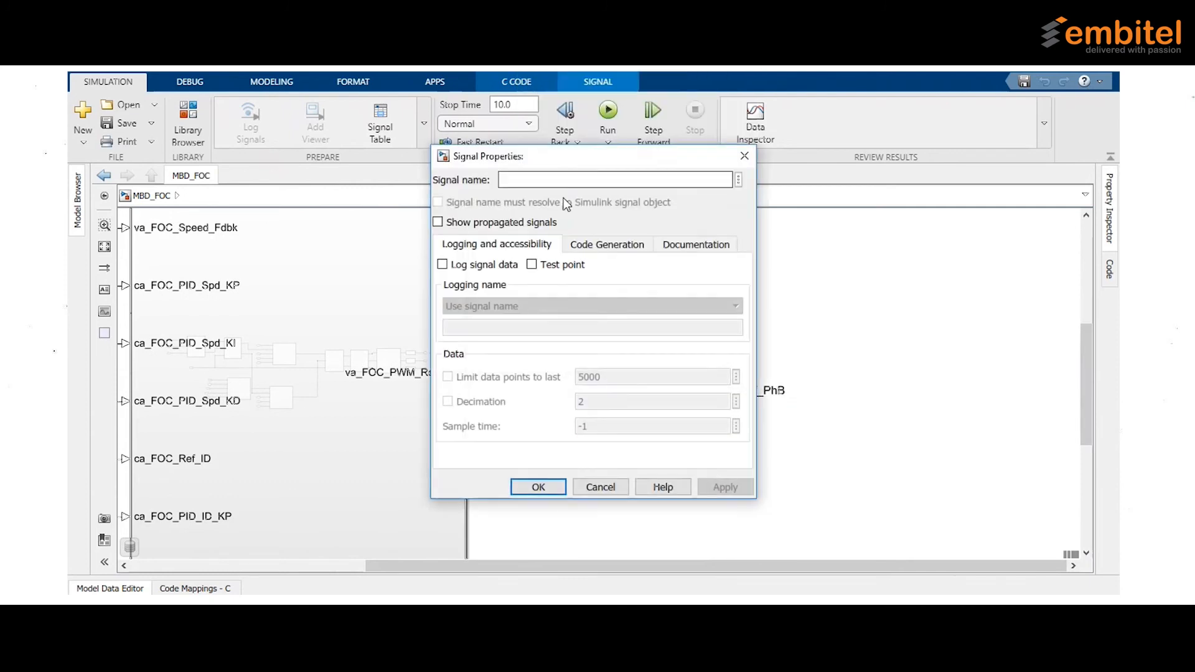
text(va_FOC_PWM_Ref_PhB)
click(559, 285)
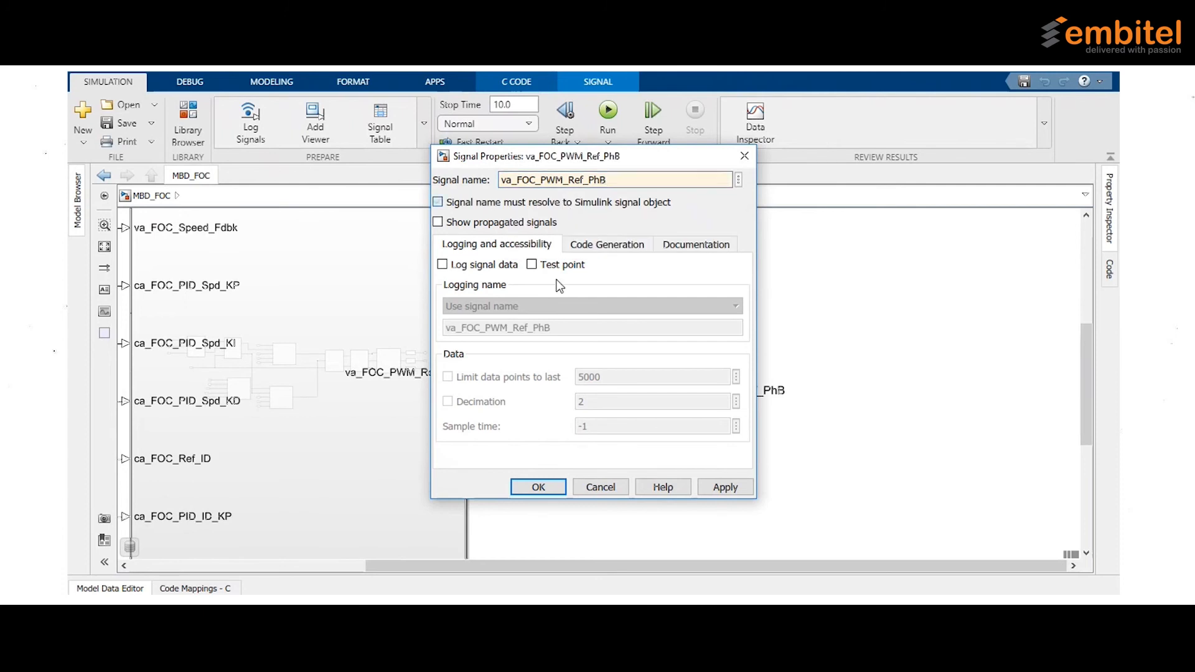
click(538, 487)
Name the signal into outport 3 va_FOC_PWM_Ref_PhC and require the name to resolve to a Simulink signal object
drag(1077, 394, 1096, 447)
double_click(715, 508)
key(ctrl+c)
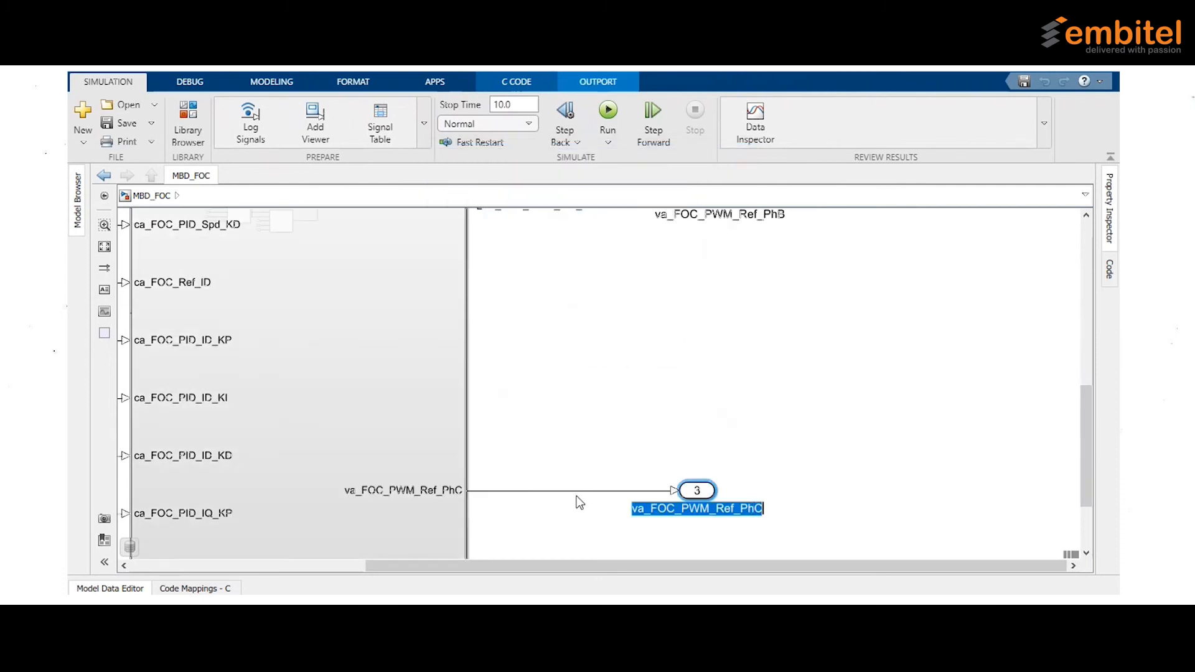
click(585, 498)
click(603, 491)
right_click(597, 490)
click(660, 479)
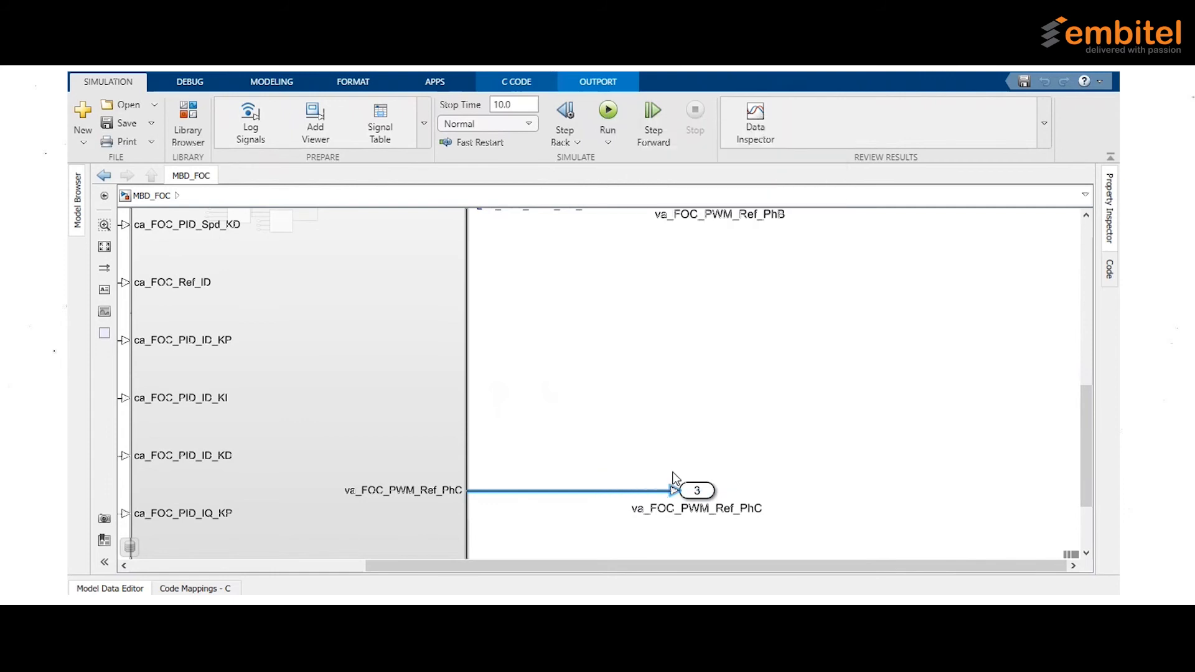
key(ctrl+v)
click(547, 228)
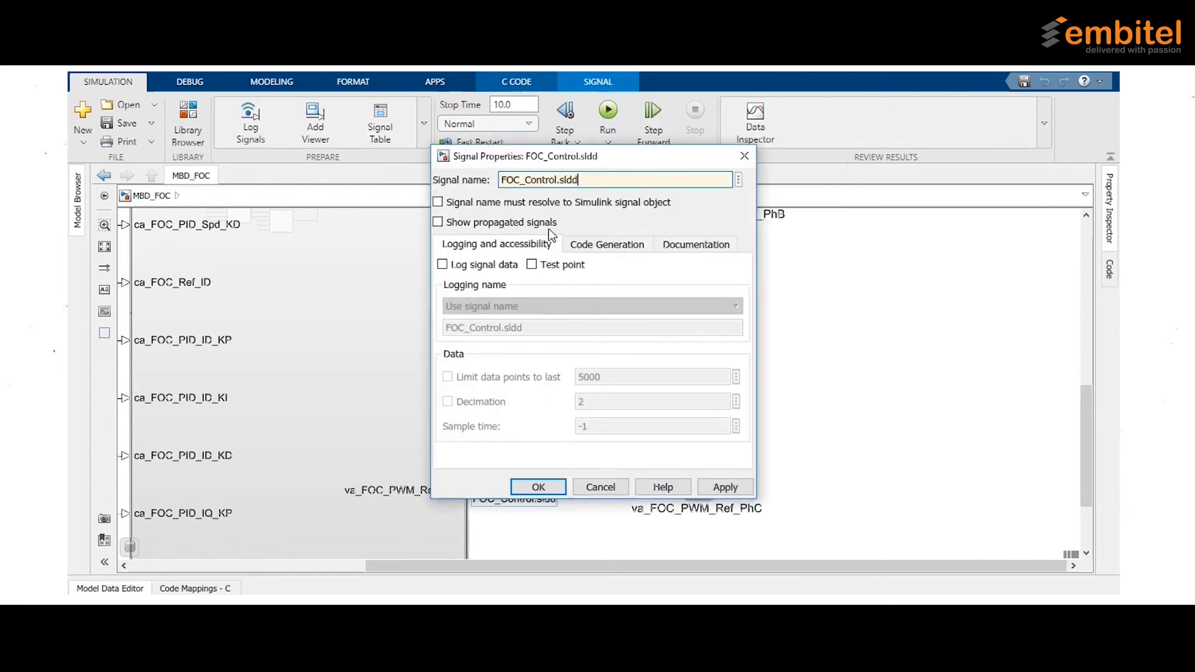
key(ctrl+a)
key(ctrl+v)
click(507, 213)
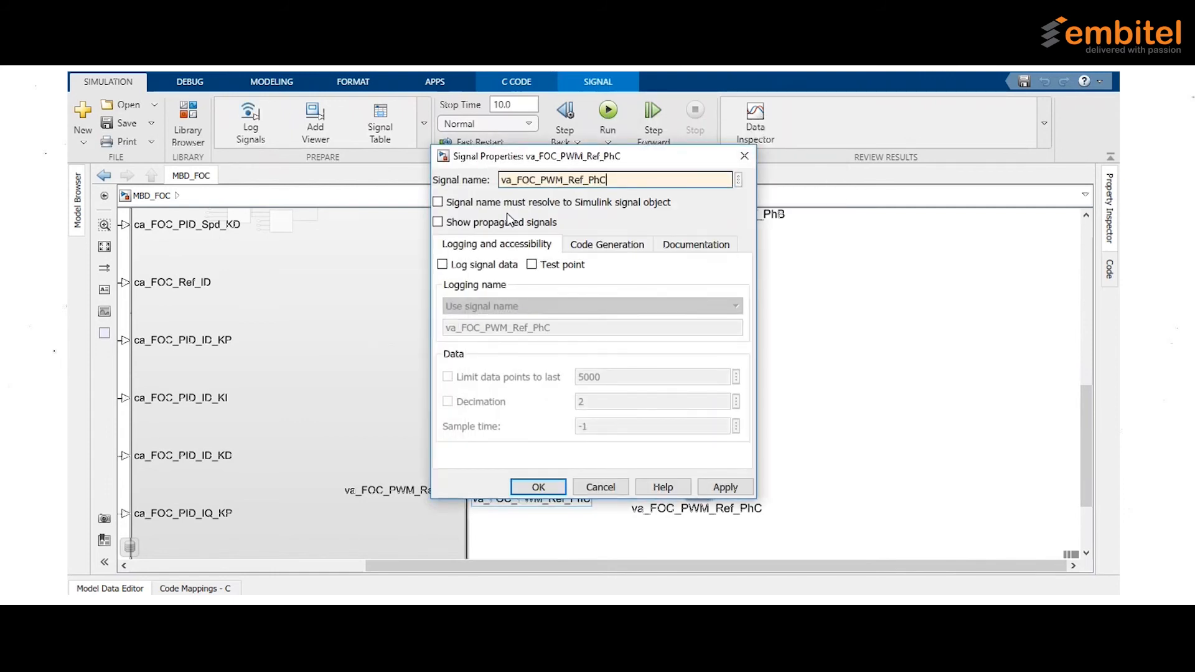
click(537, 487)
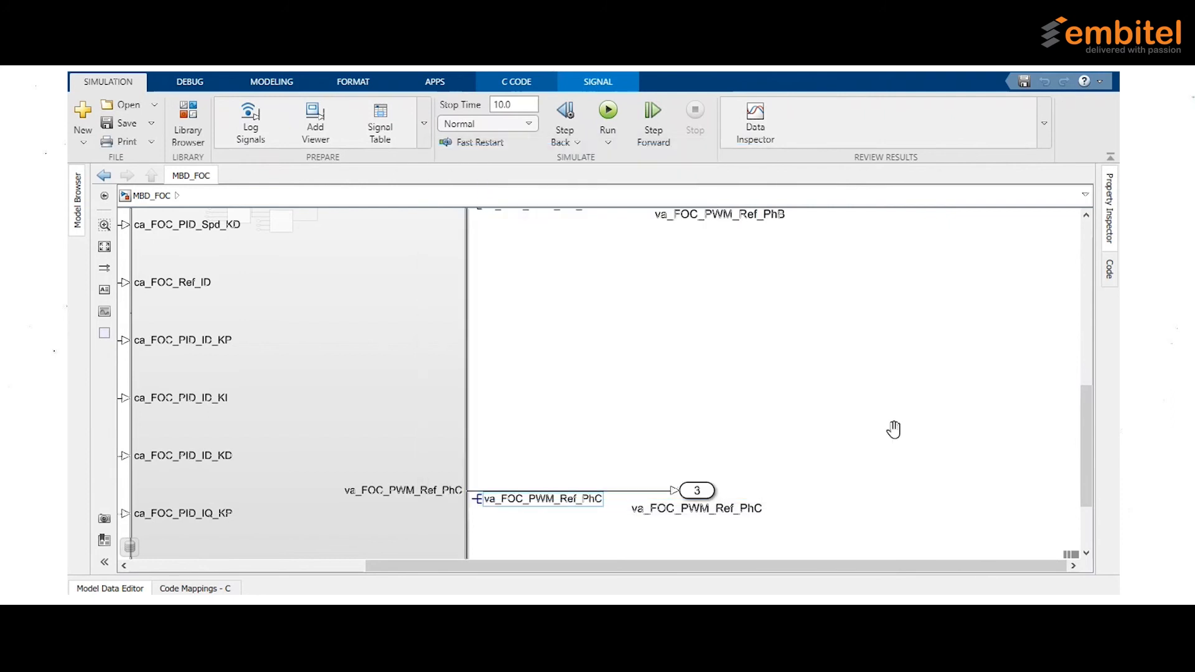
key(space)
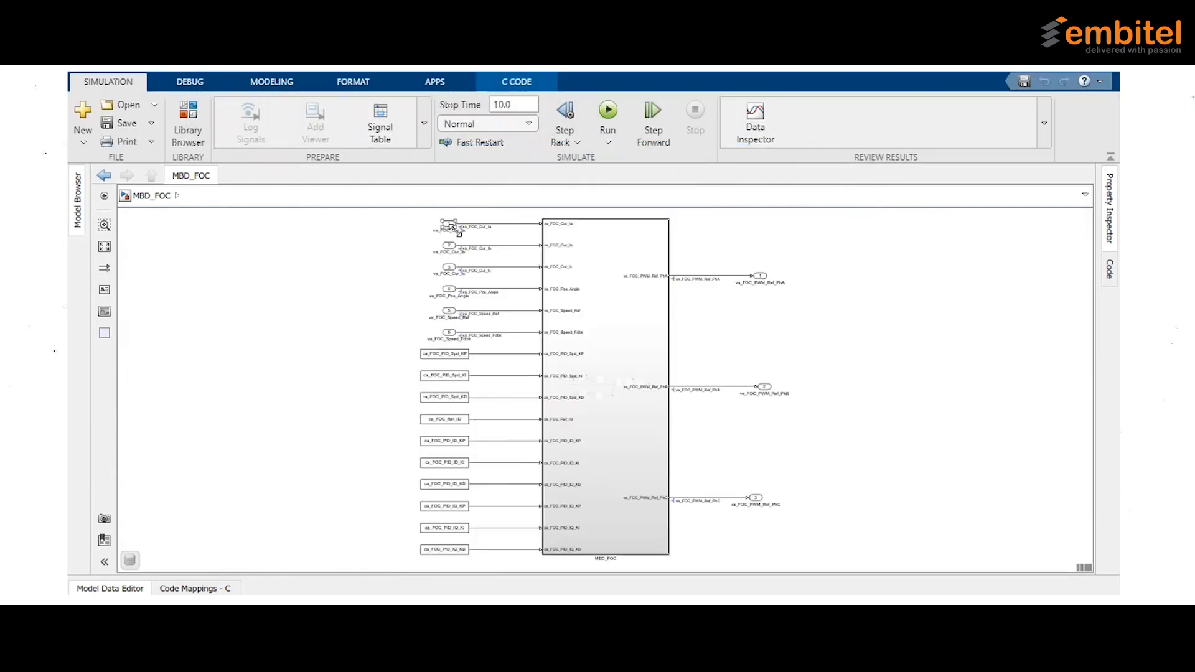
Examine the resolved signal names on the lines from the model's six inports and into its PhA outport
scroll(452, 227, up, 5)
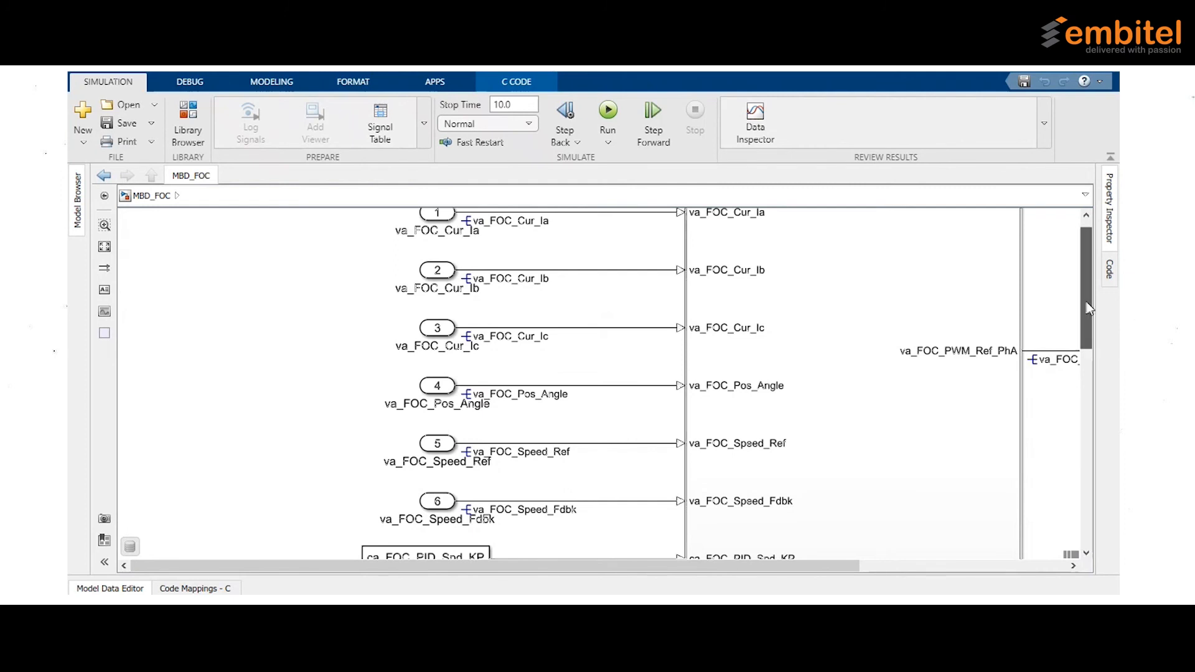
drag(1088, 308, 1078, 271)
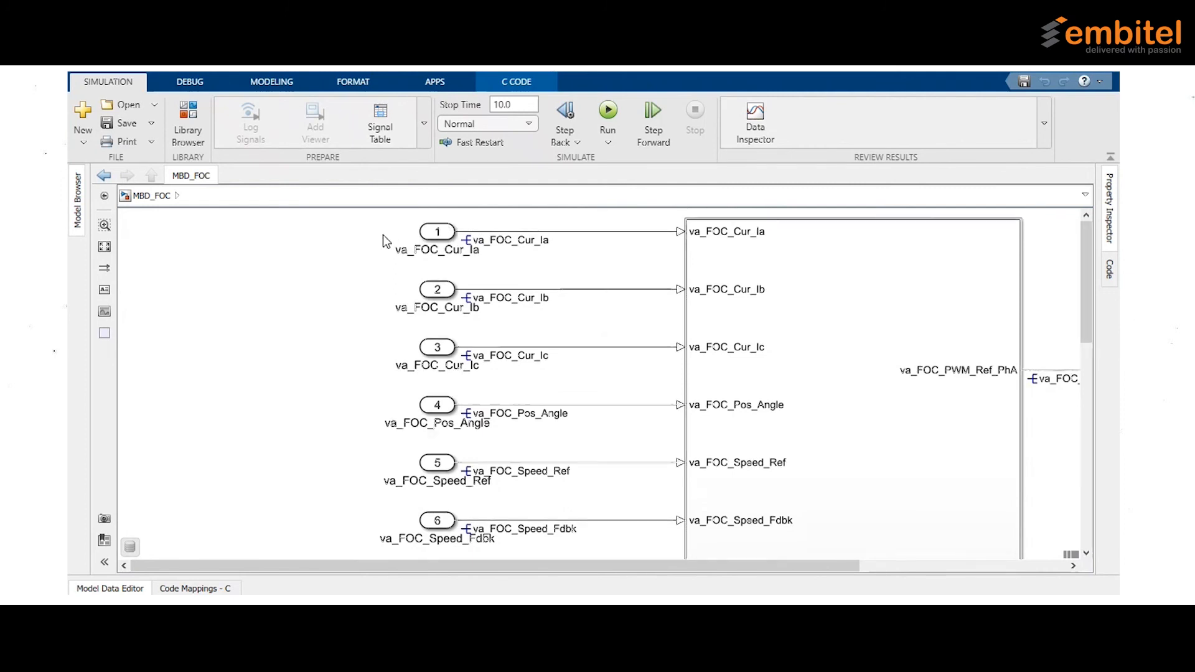
drag(386, 223, 461, 488)
click(150, 430)
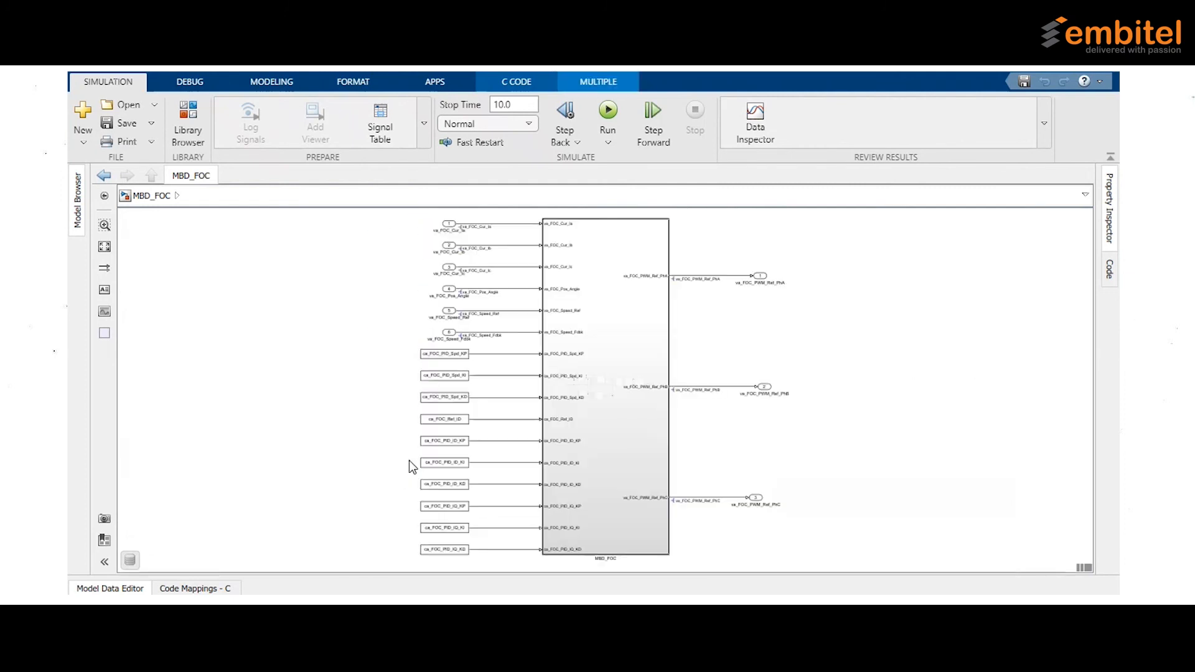
scroll(764, 274, up, 6)
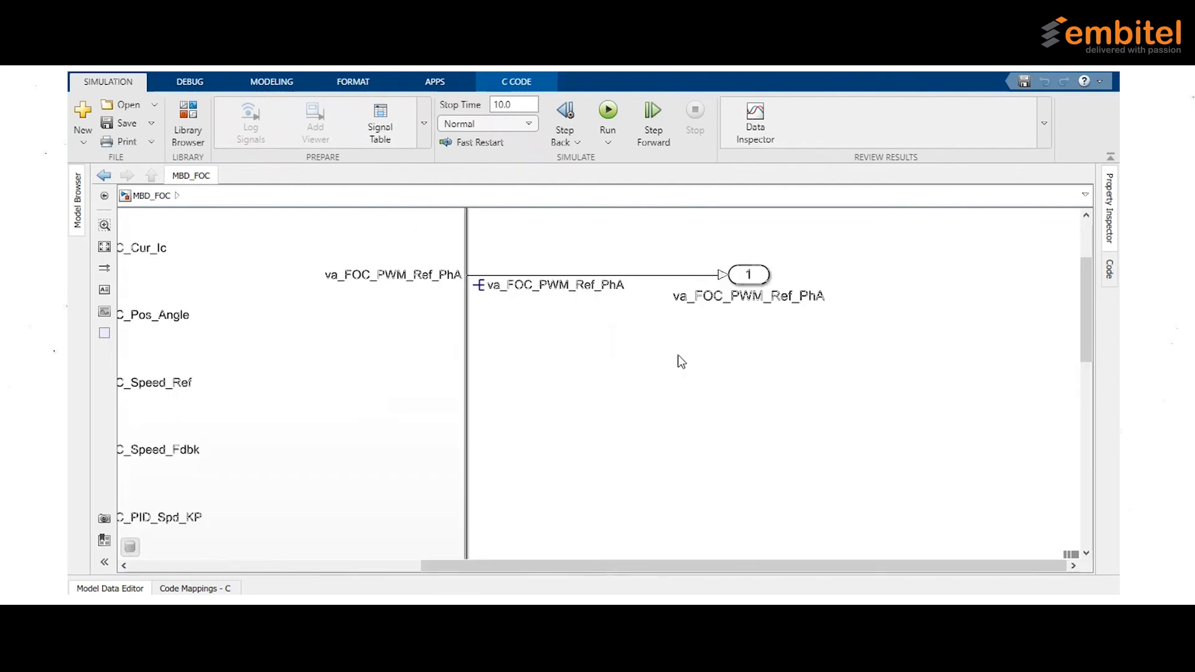
key(space)
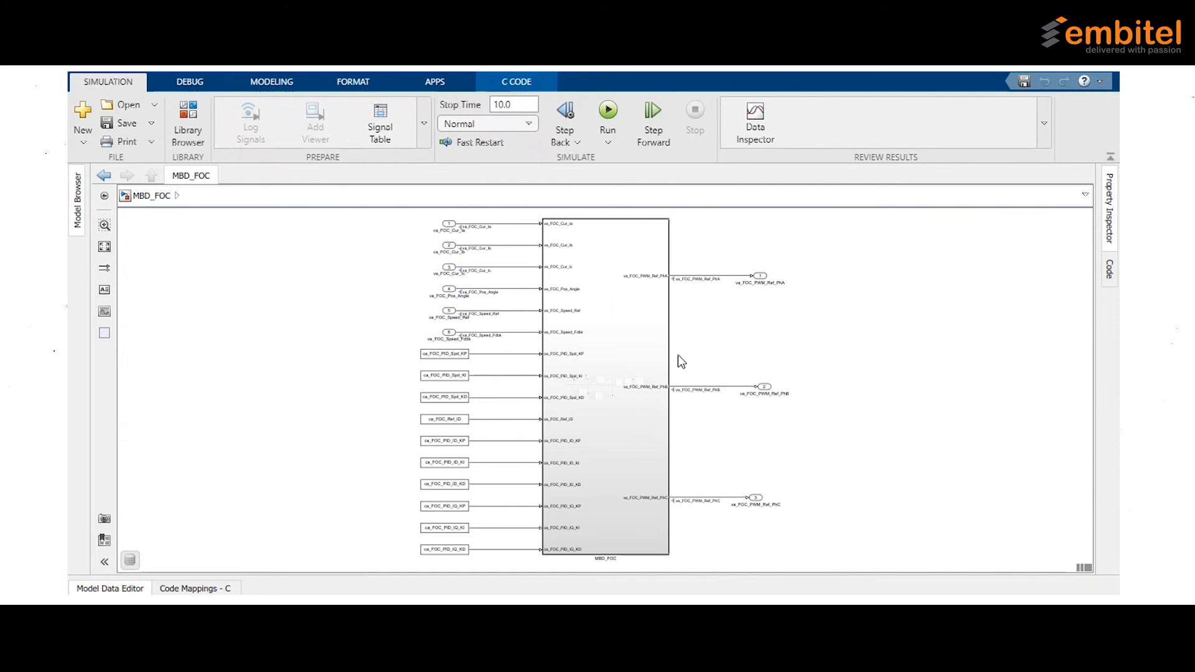
key(ctrl+b)
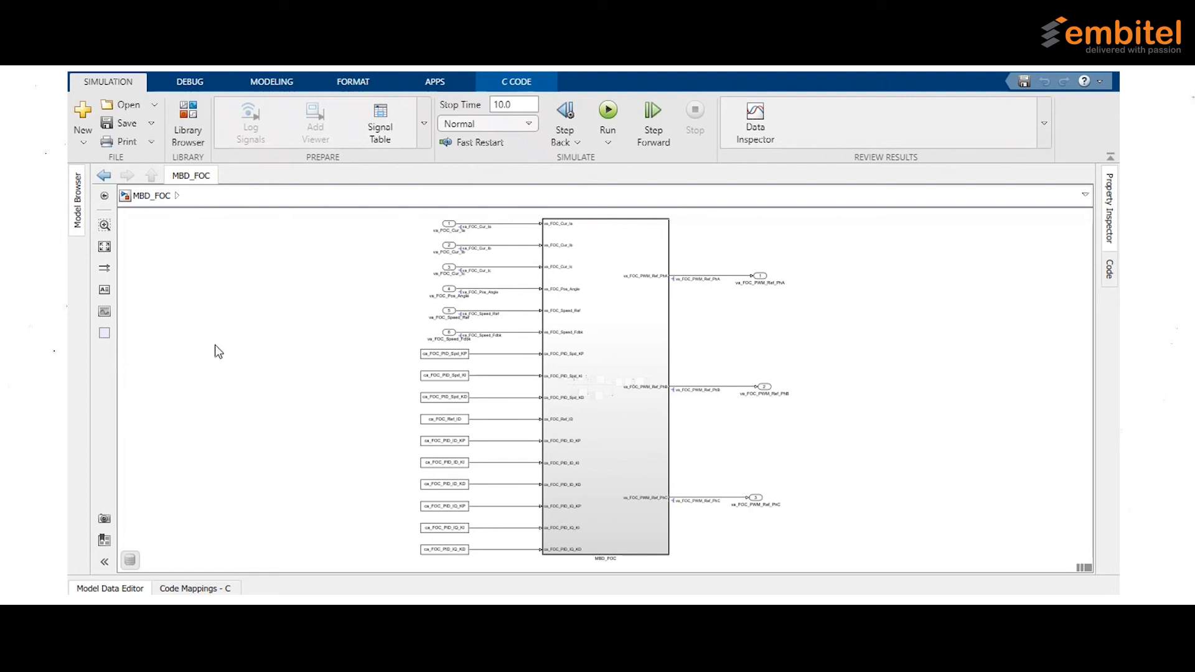
key(ctrl+b)
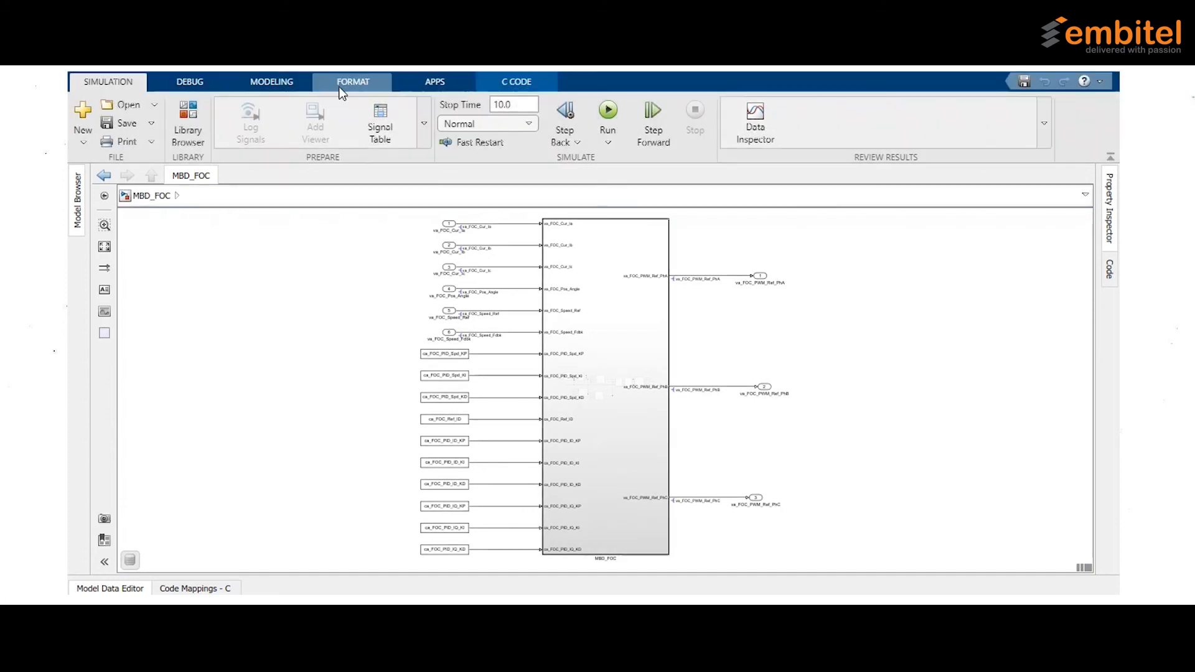
Review the solver and code generation target settings in the model's configuration parameters, keeping C as the language, and accept them
click(270, 82)
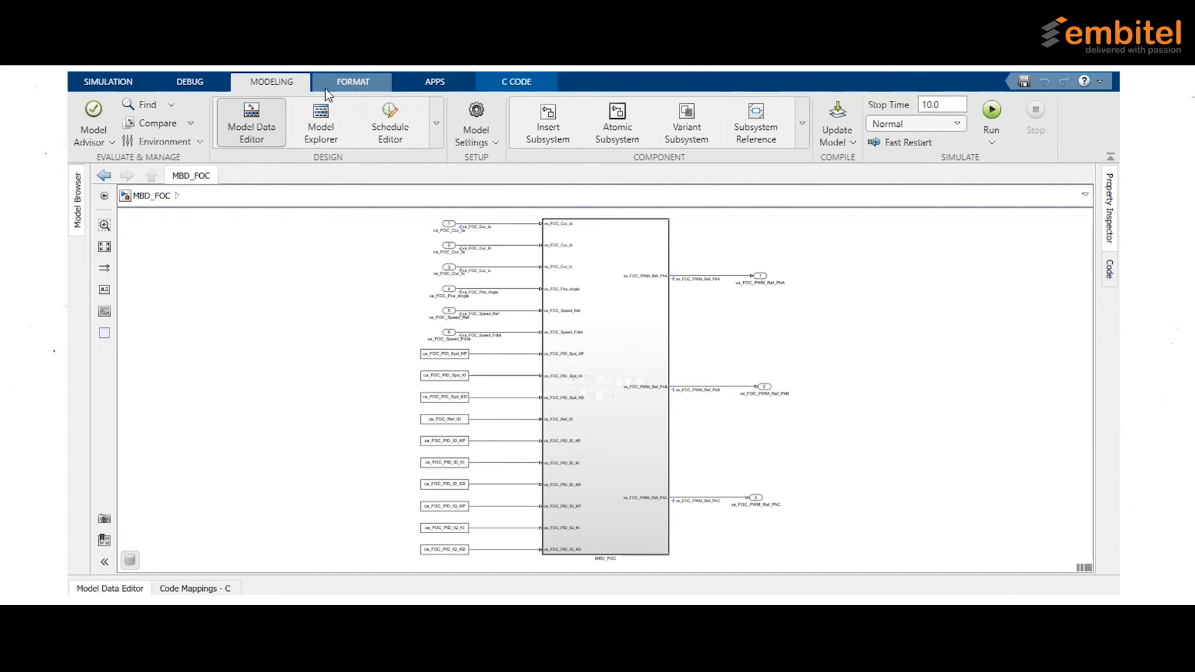
click(479, 107)
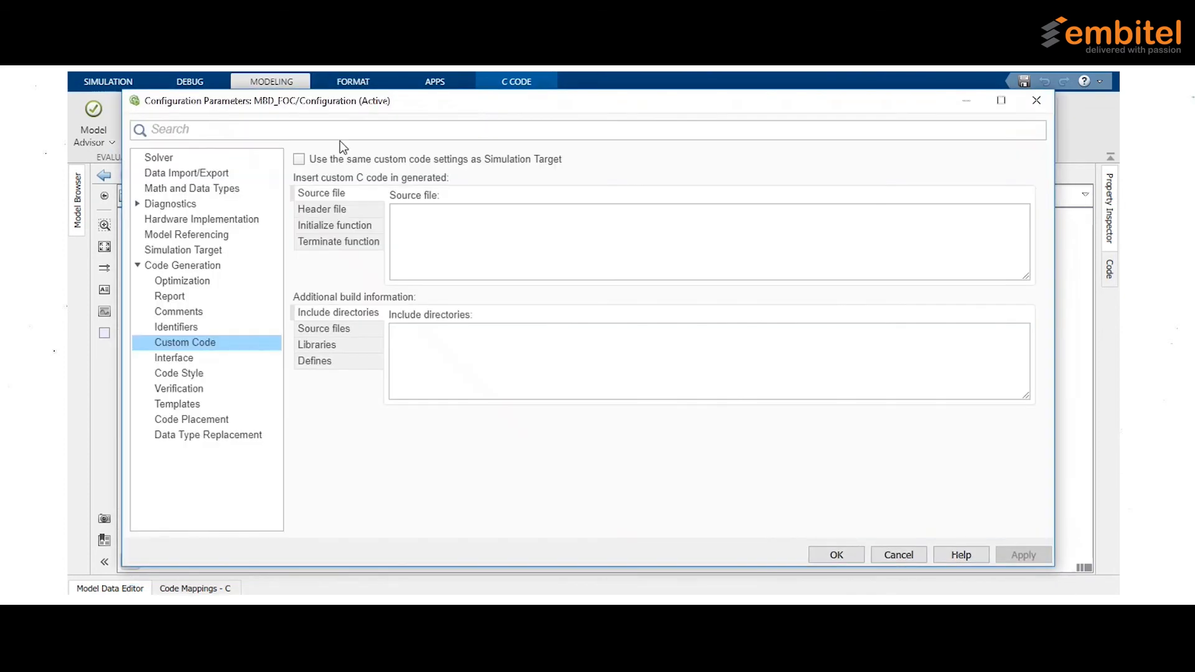
click(226, 159)
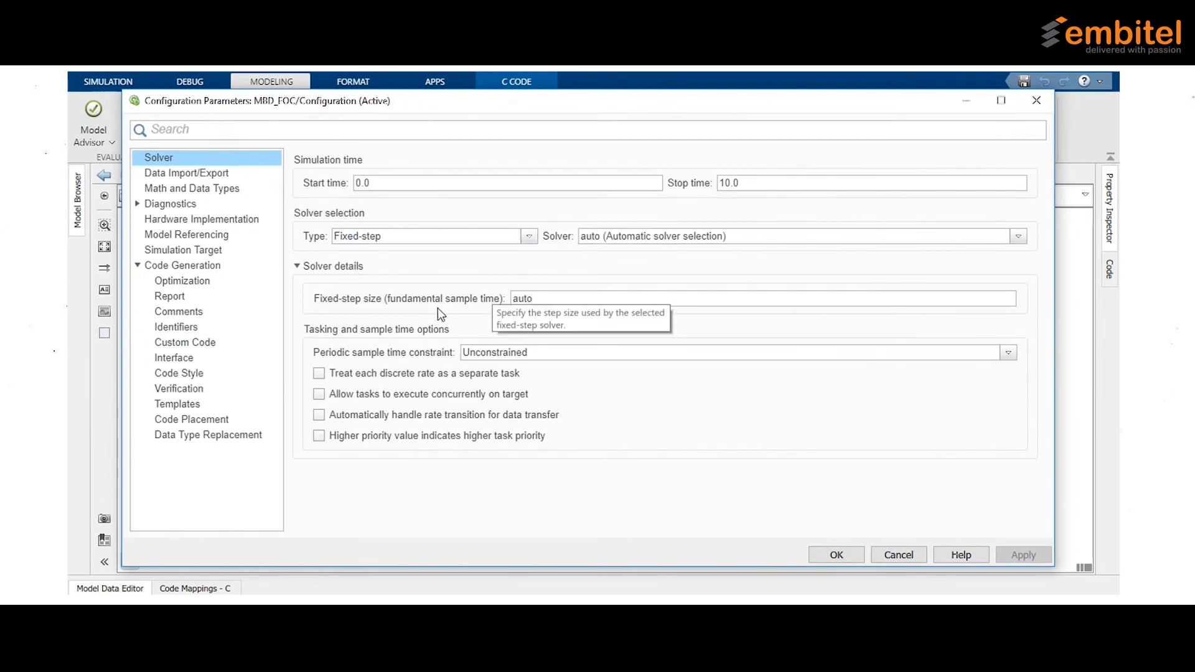
click(214, 267)
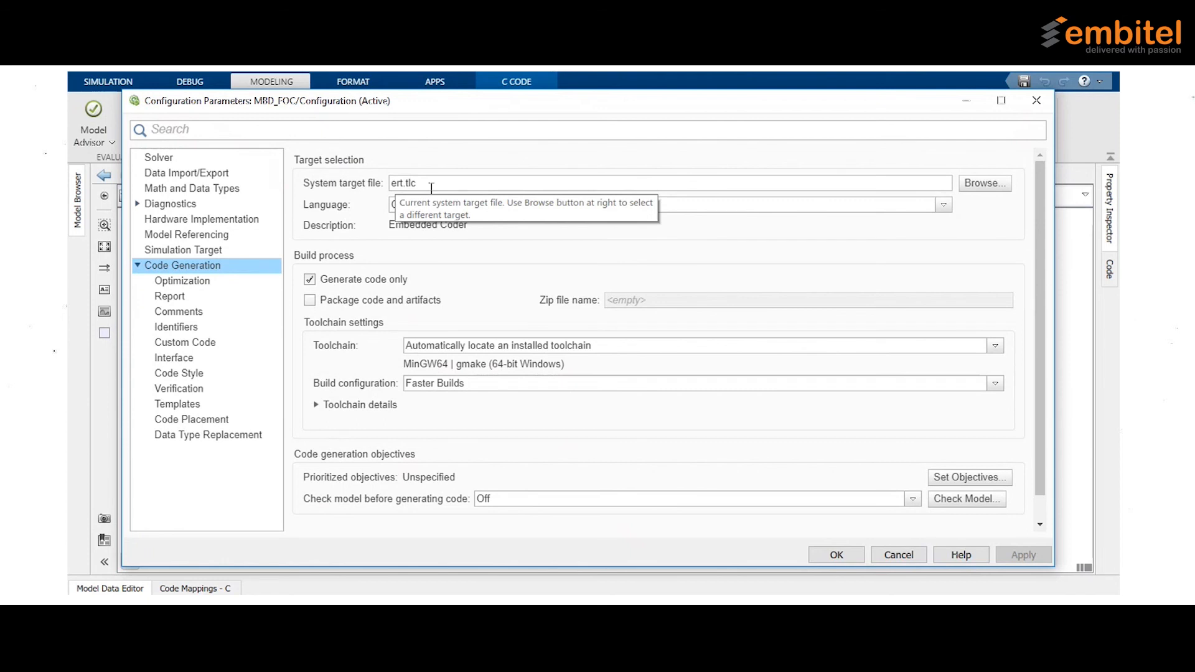
click(401, 205)
click(410, 211)
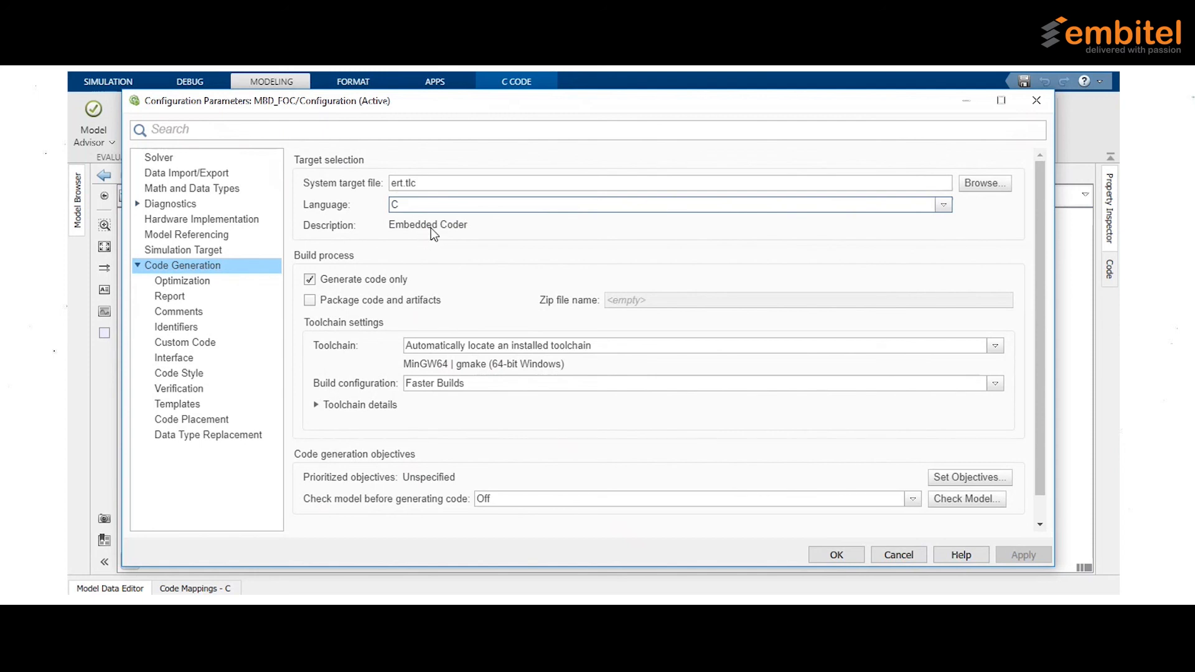
click(843, 555)
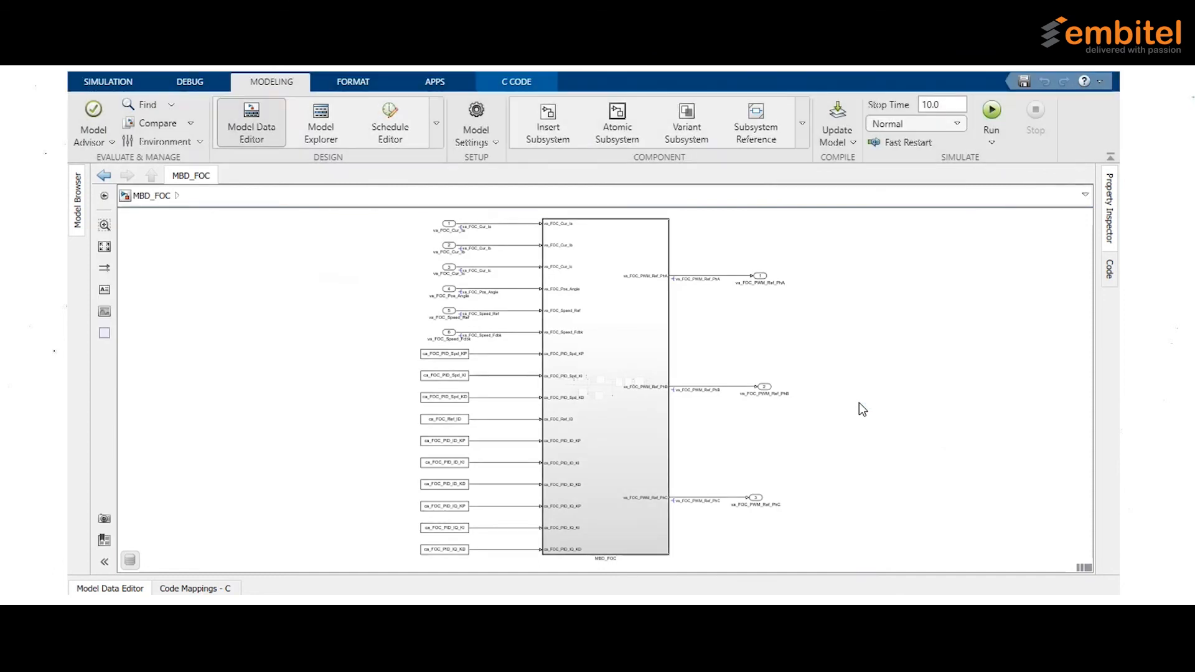
Generate embedded C code for MBD_FOC and maximize the code generation report
click(525, 83)
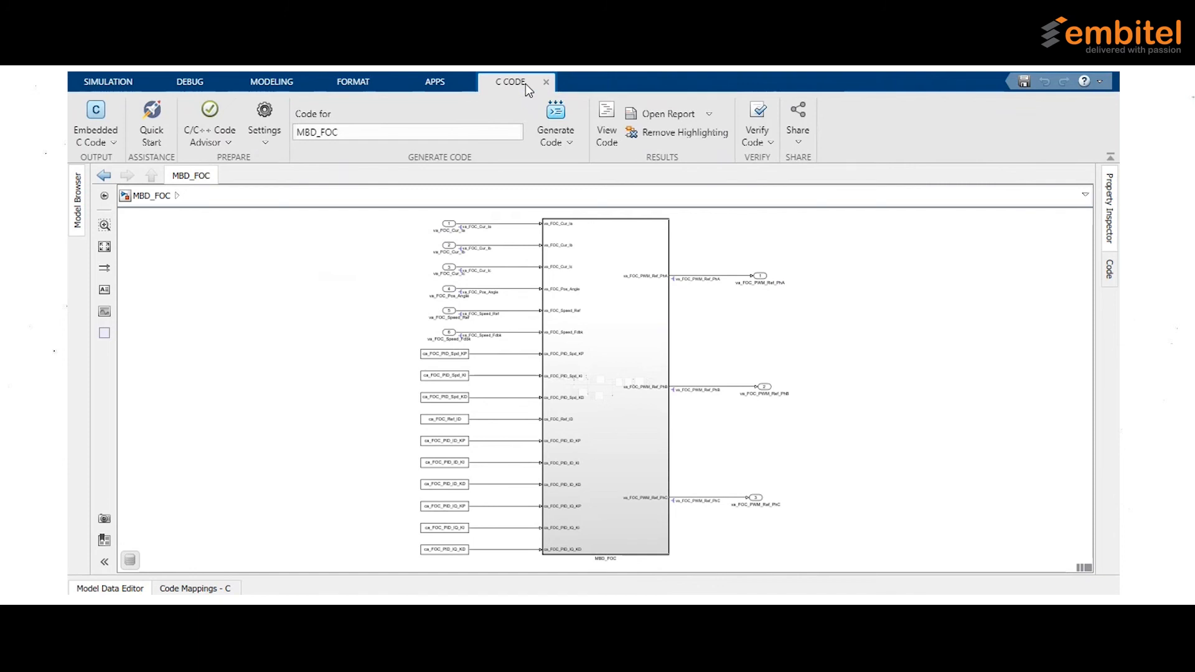
click(563, 118)
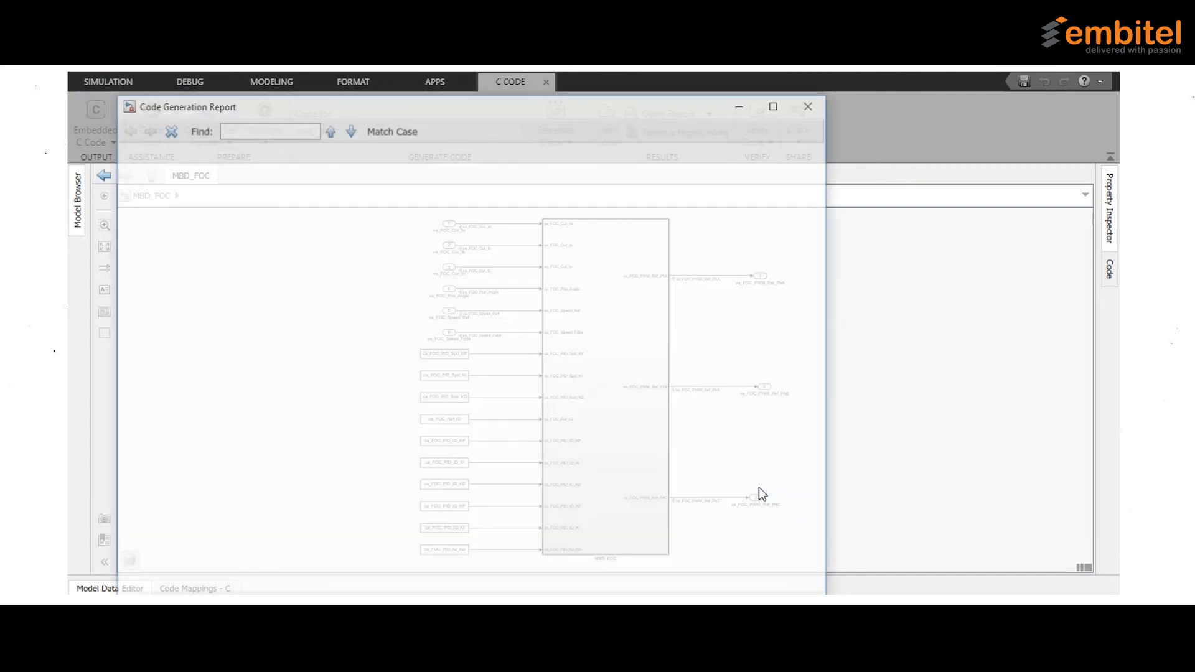
click(778, 103)
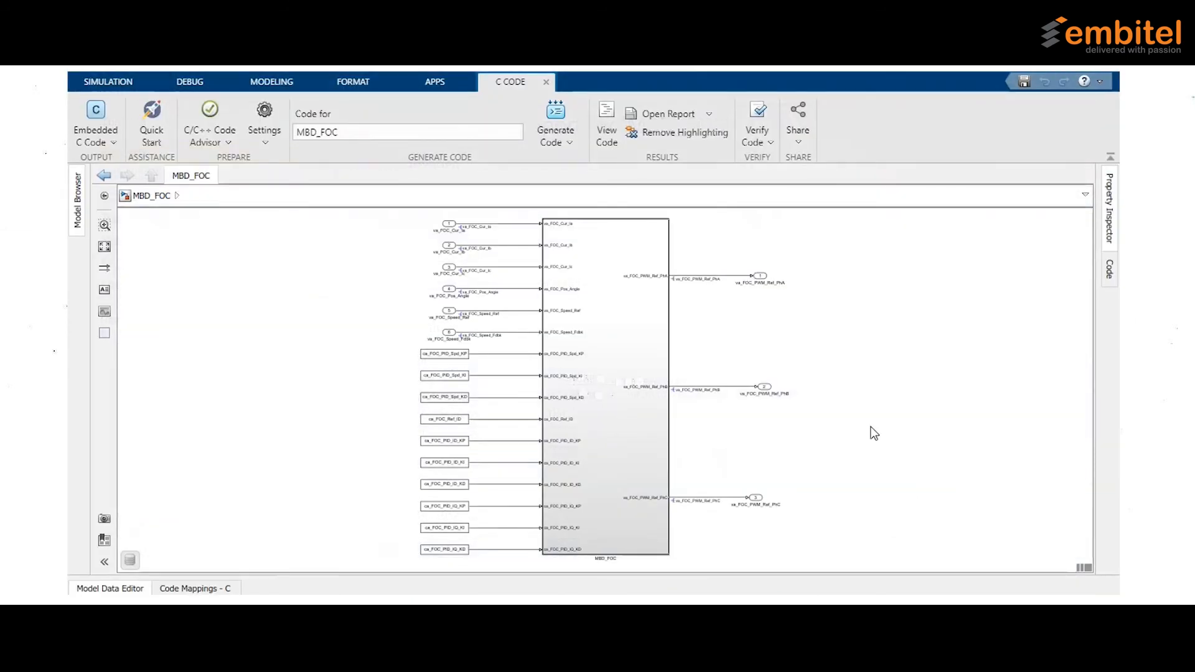
Switch to MATLAB, open the MBD_FOC_ert_rtw folder and examine its generated C source and header files
key(alt+Tab)
key(alt+Tab)
key(alt+Tab)
key(alt+Tab)
key(alt+Tab)
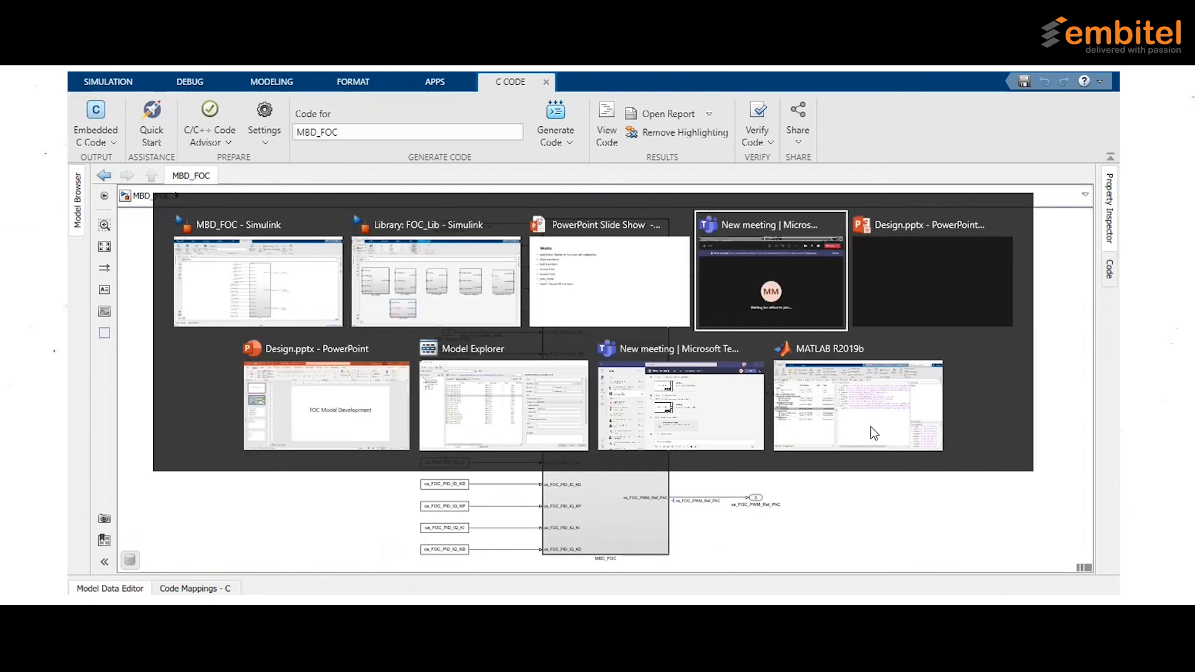
key(alt+Tab)
key(alt+Tab)
key(alt+Tab)
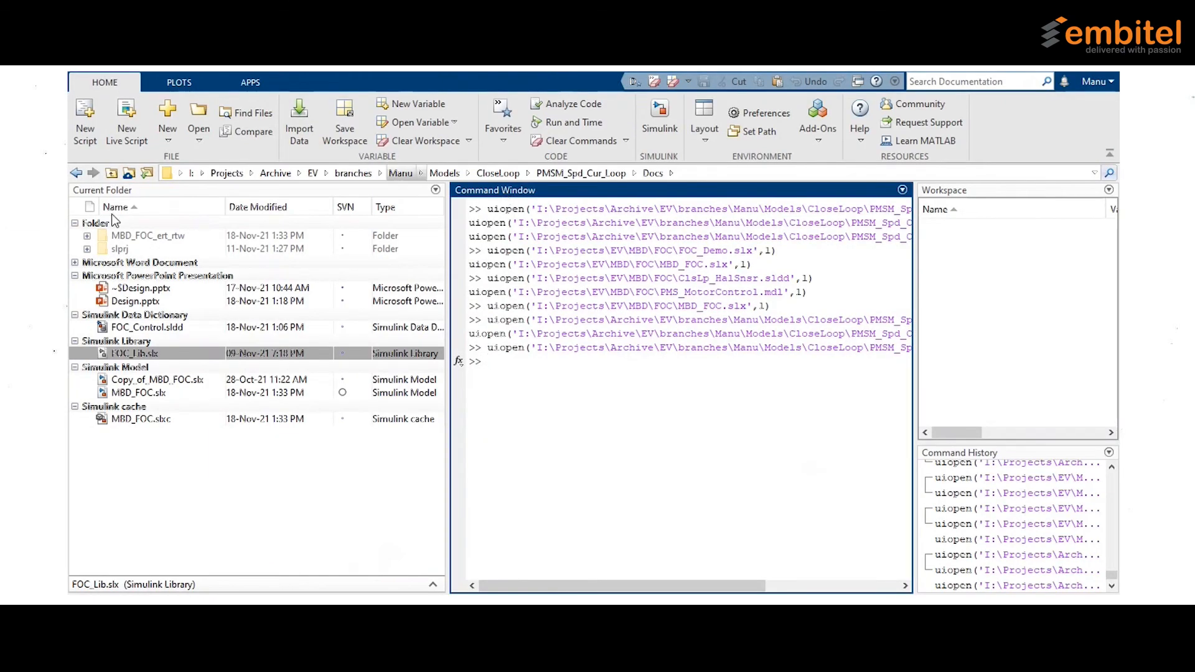
click(131, 238)
double_click(152, 240)
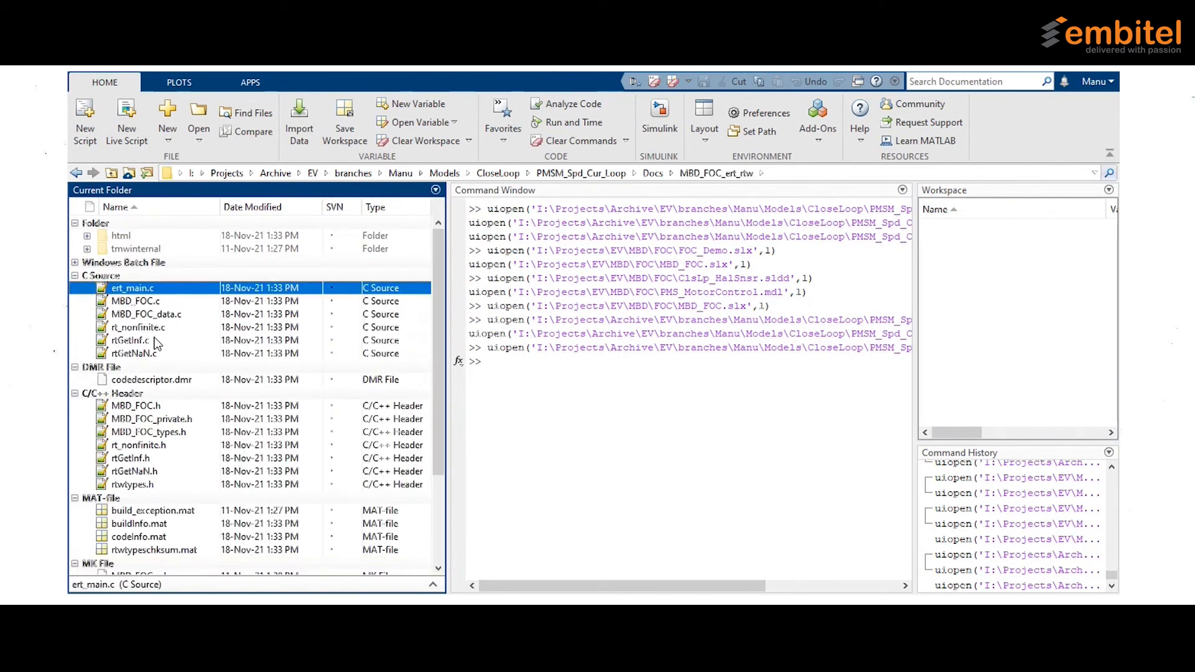
scroll(157, 342, down, 2)
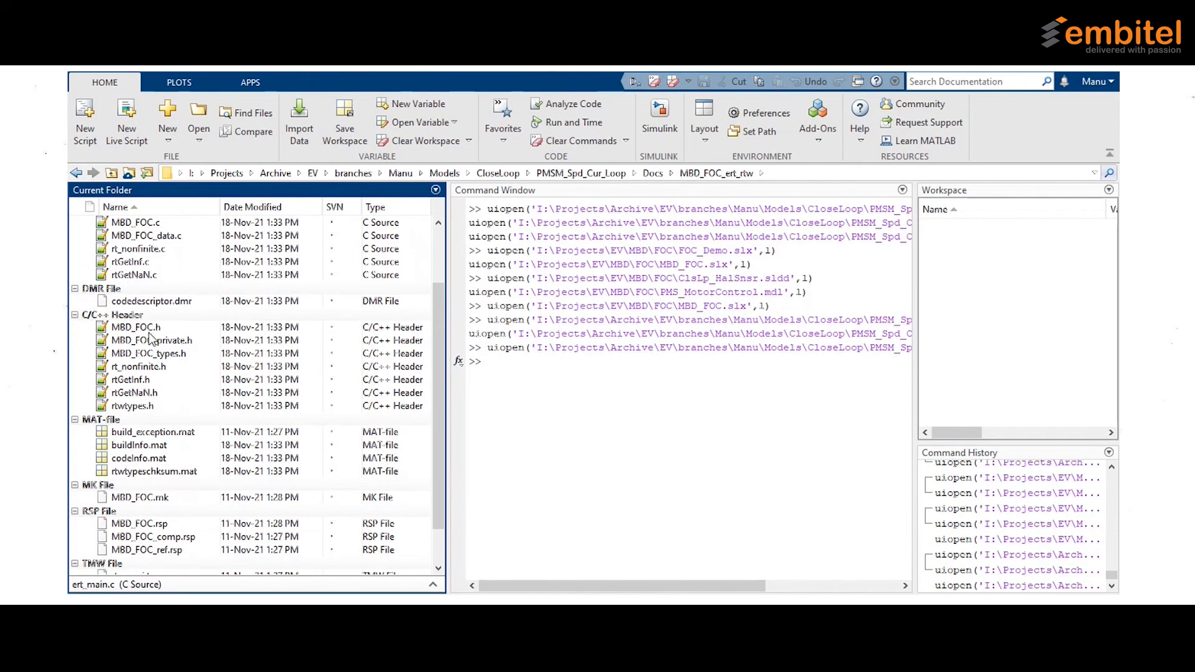
scroll(152, 336, up, 2)
Switch back to the MBD_FOC model in Simulink
key(alt+Tab)
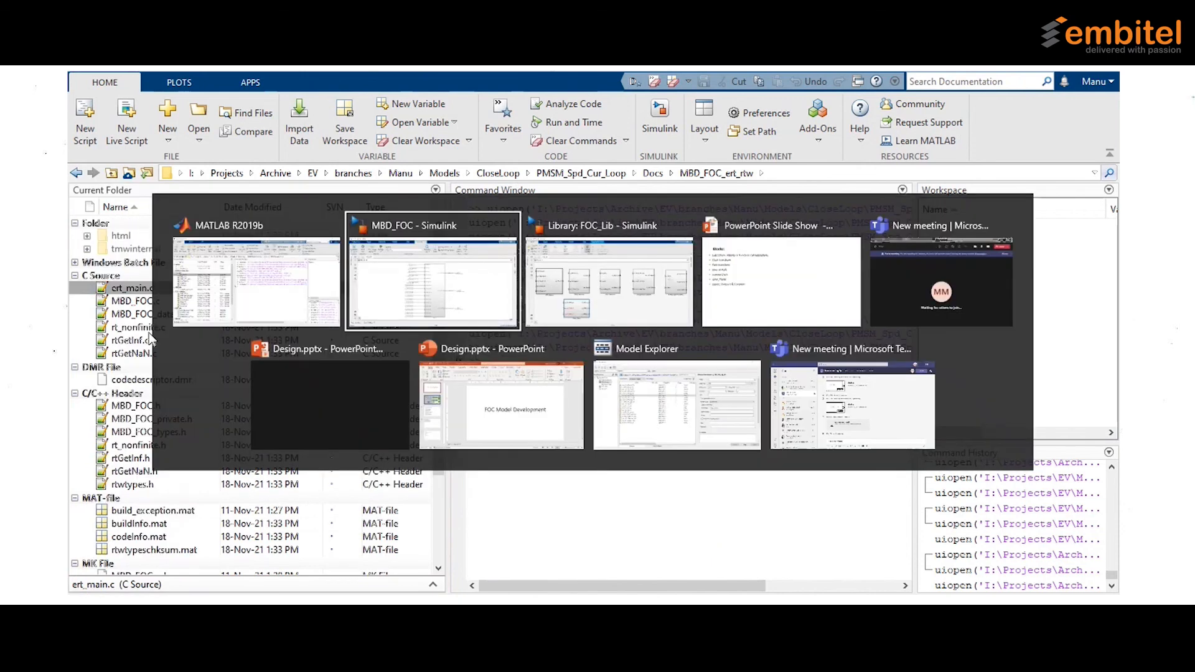
key(alt+Tab)
key(alt+Tab)
key(alt+Tab)
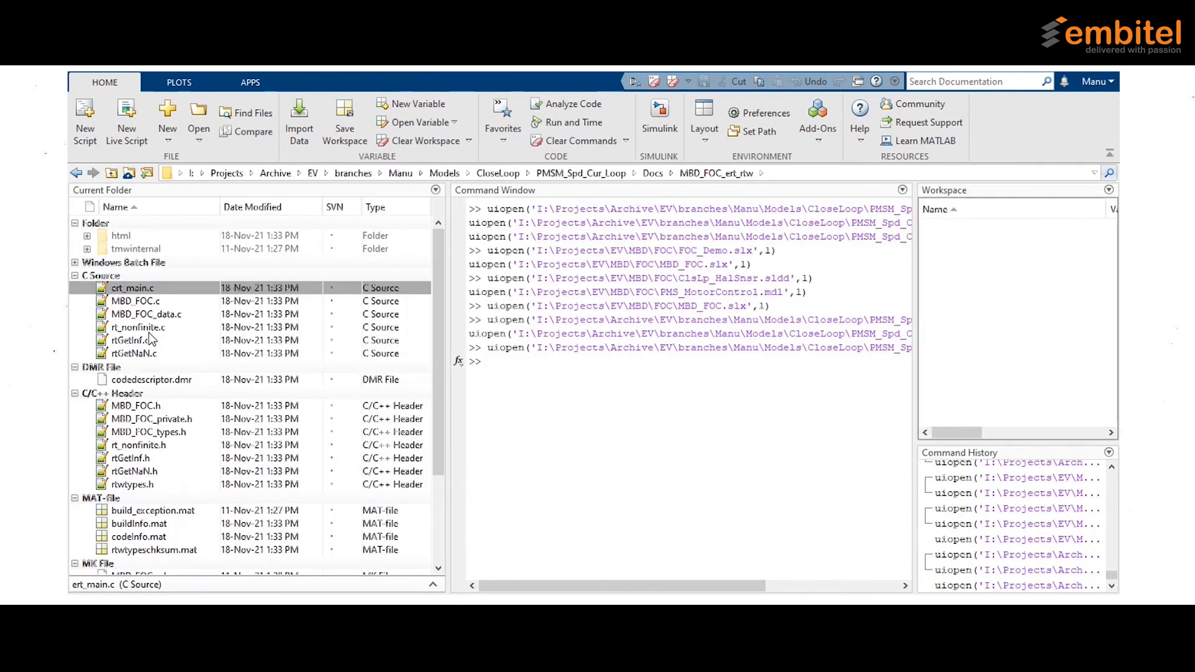
key(alt+Tab)
key(alt+Tab)
key(alt+Tab)
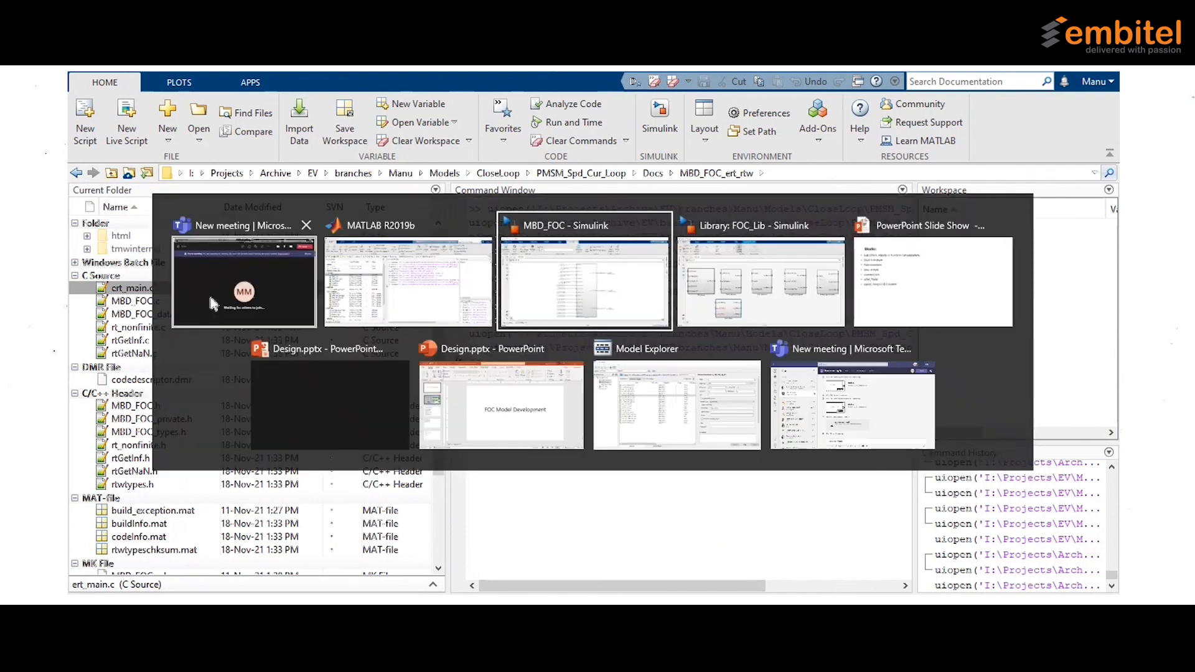
click(650, 298)
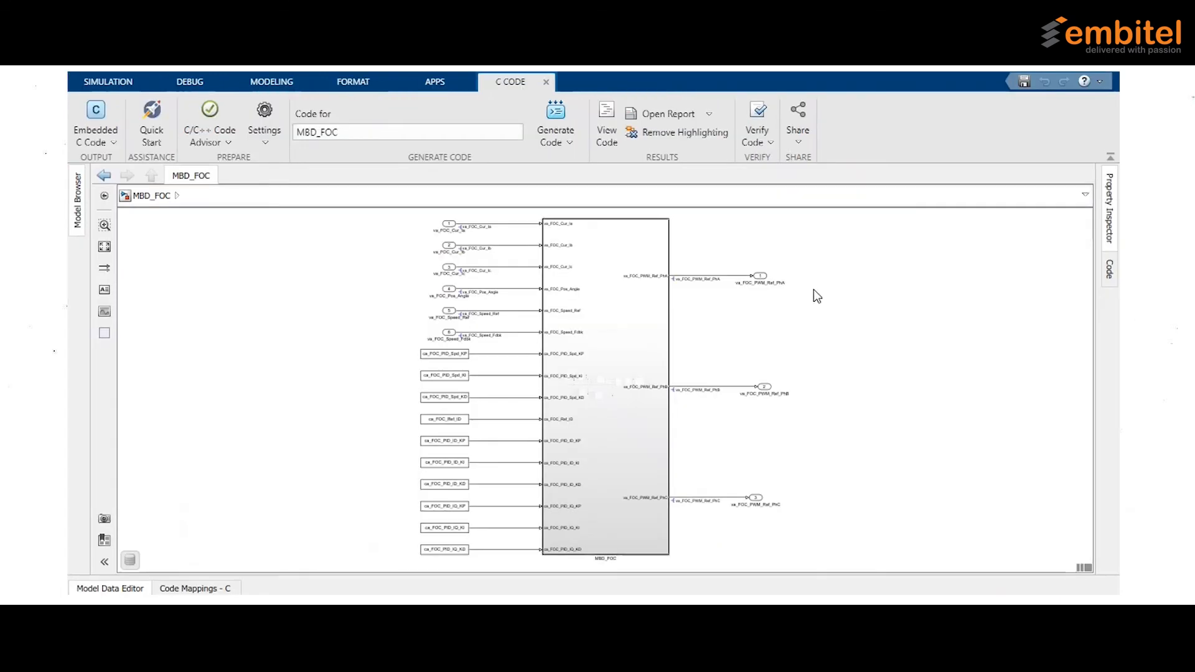